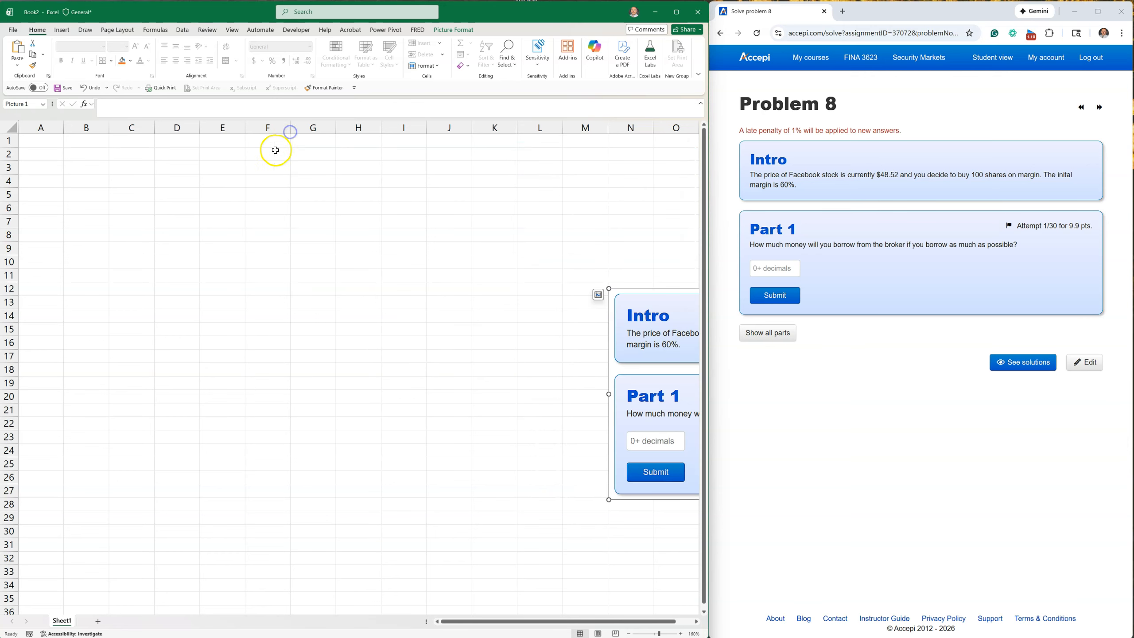
Move the problem screenshot to the top of the sheet so that it starts at column G.
left_click_drag(662, 308, 426, 259)
left_click_drag(514, 277, 466, 130)
left_click_drag(442, 165, 476, 163)
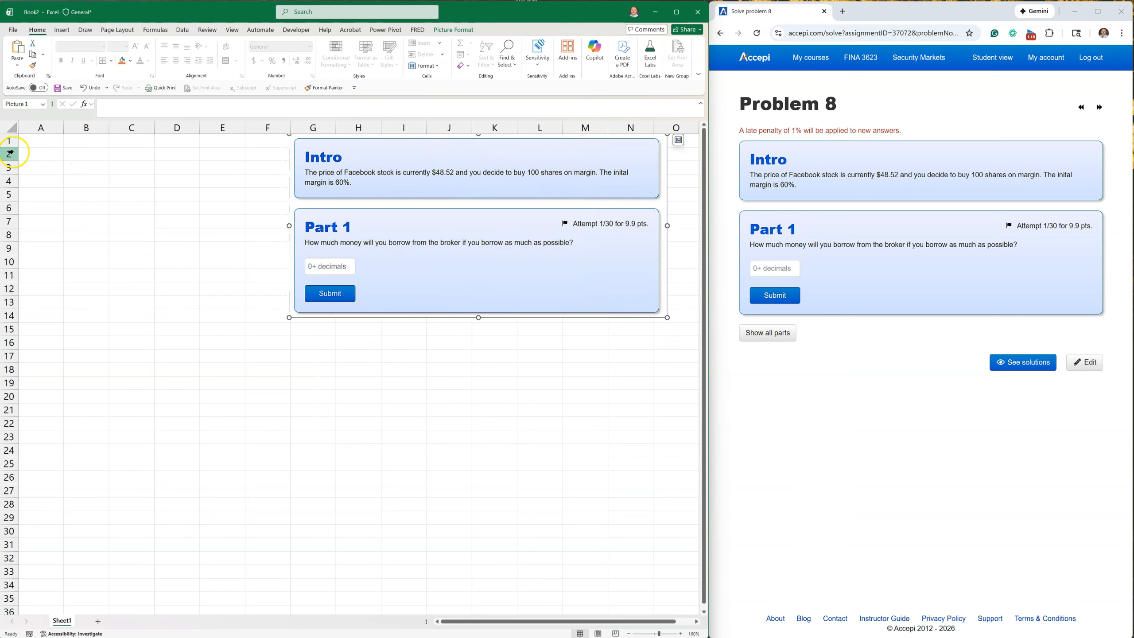
key("Escape")
Enter the heading "Given:" in A1 and make it bold and underlined.
type("Given:")
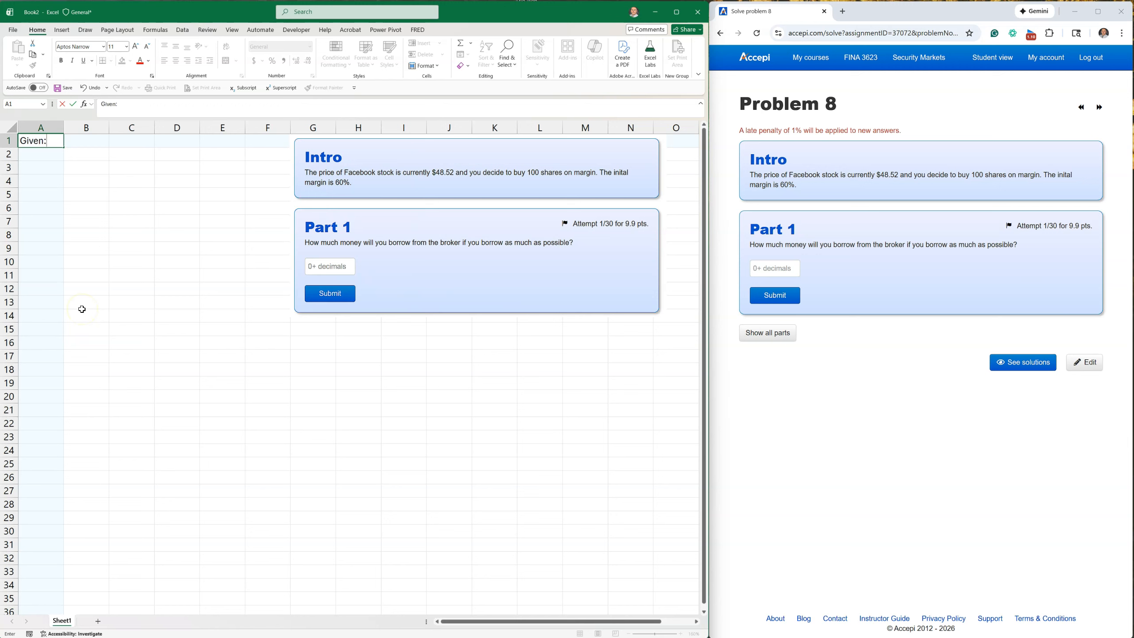
key("Return")
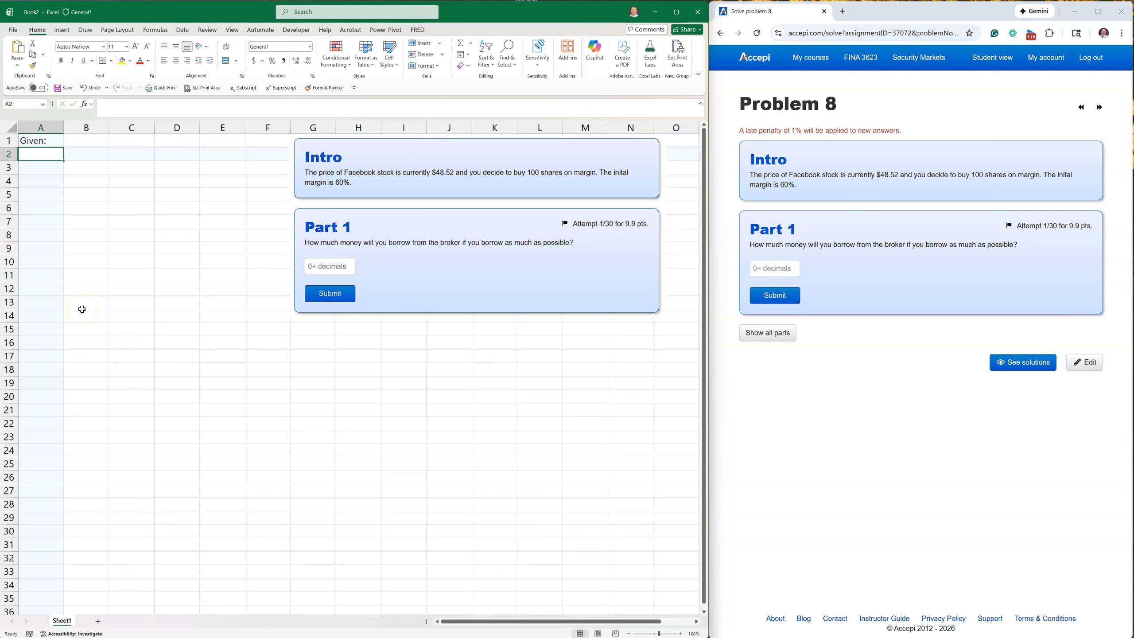
left_click(49, 141)
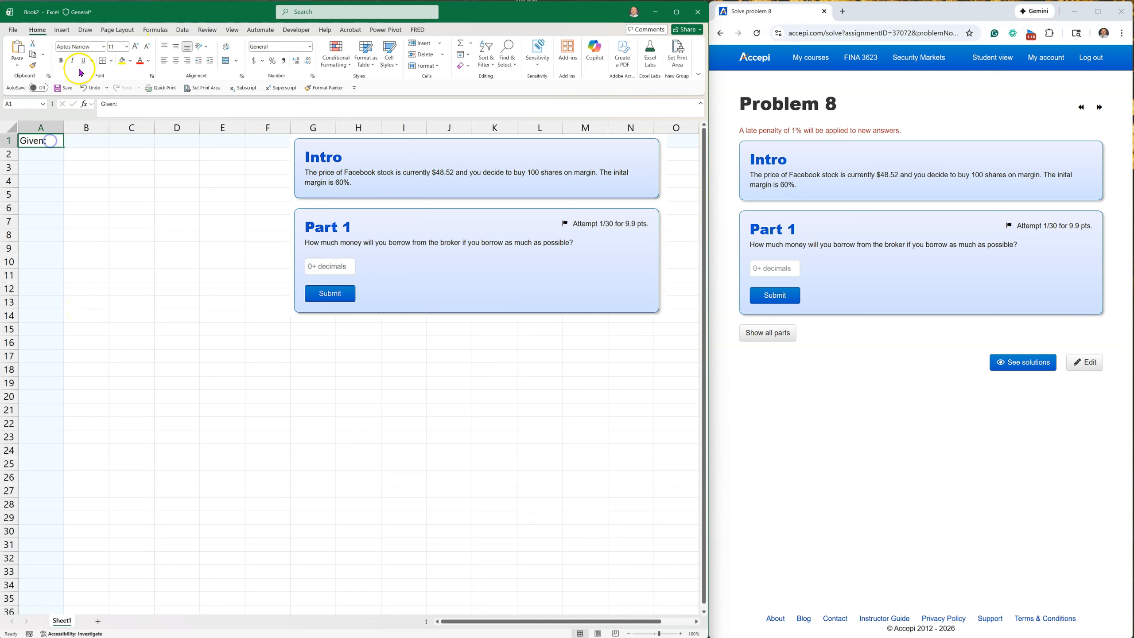
left_click(60, 60)
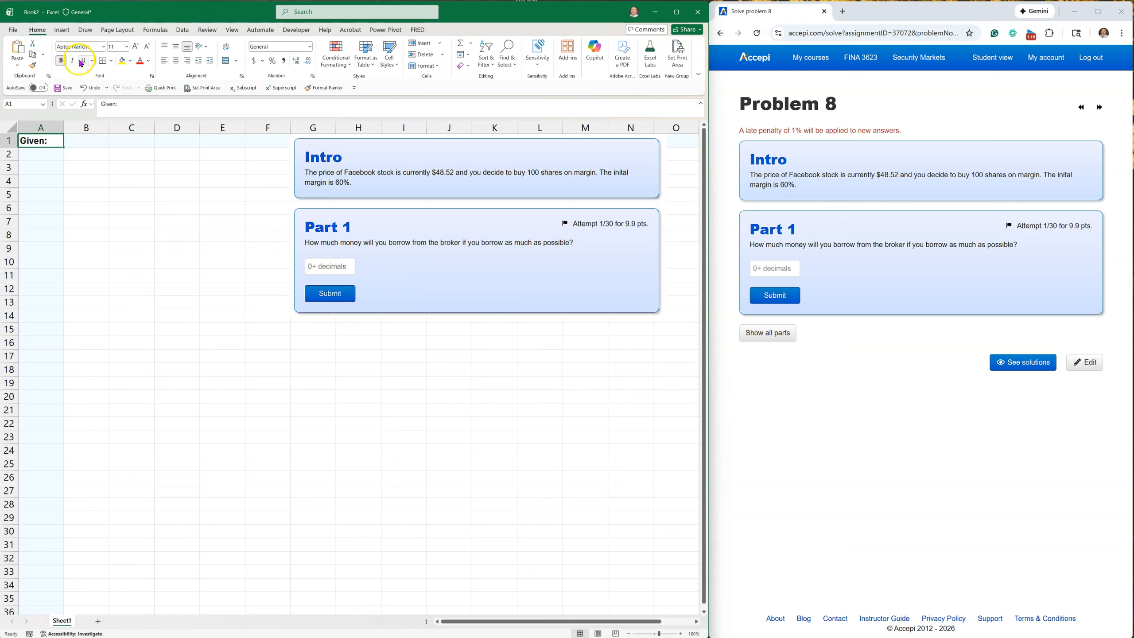
left_click(83, 60)
Fill row 2 with "Initial Price", $48.52 and "/share", and fit column A to its contents.
left_click(44, 157)
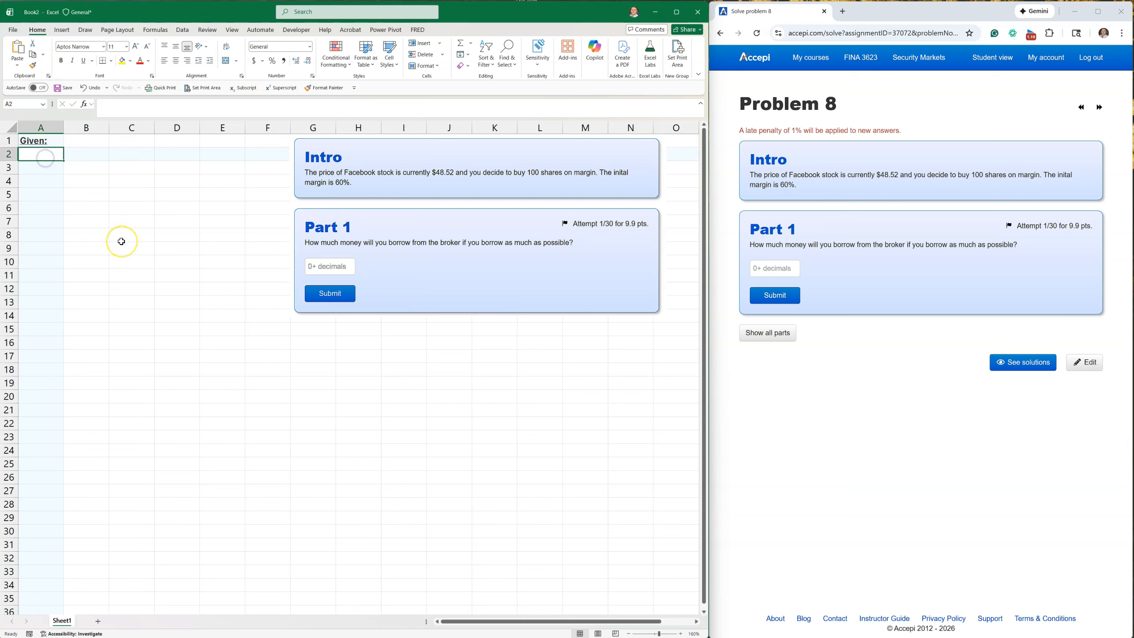
type("{")
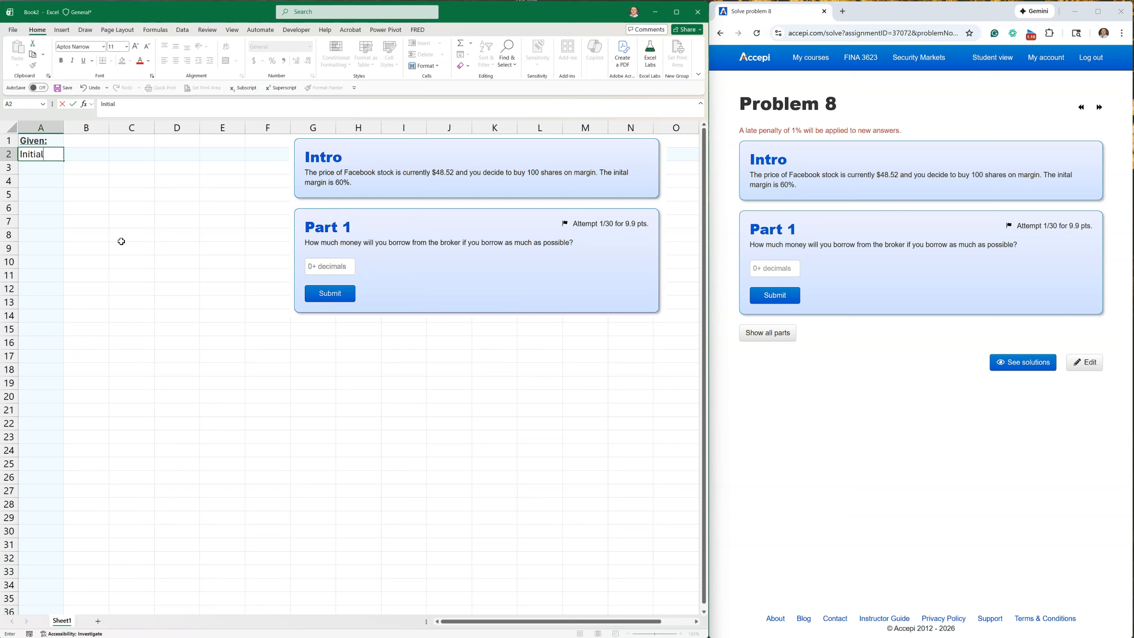
key("Tab")
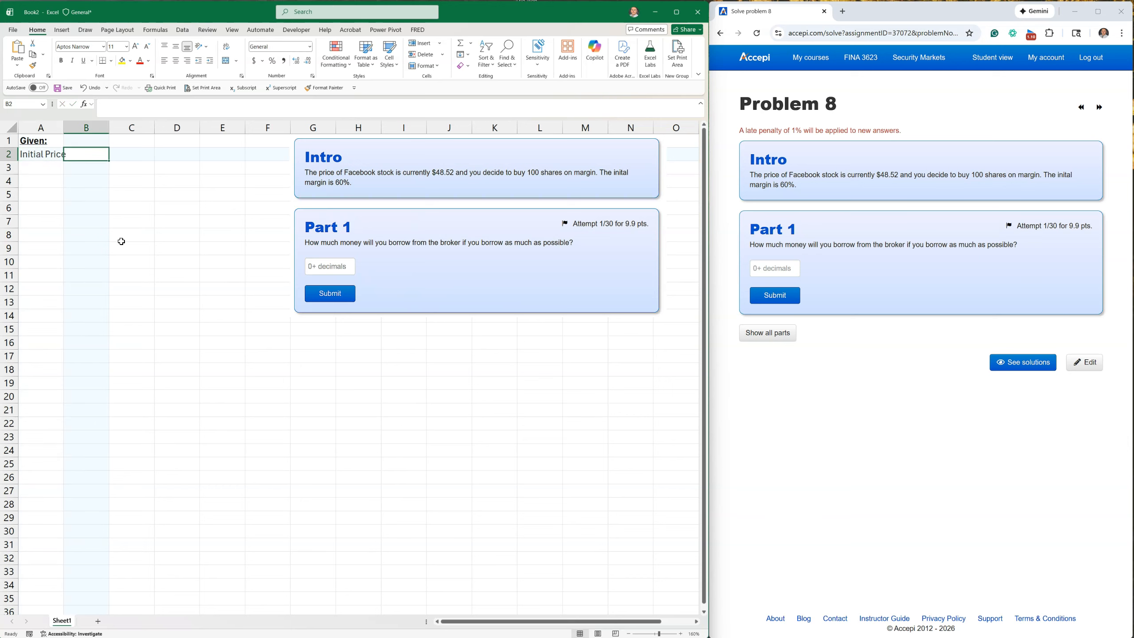
type("$48.52")
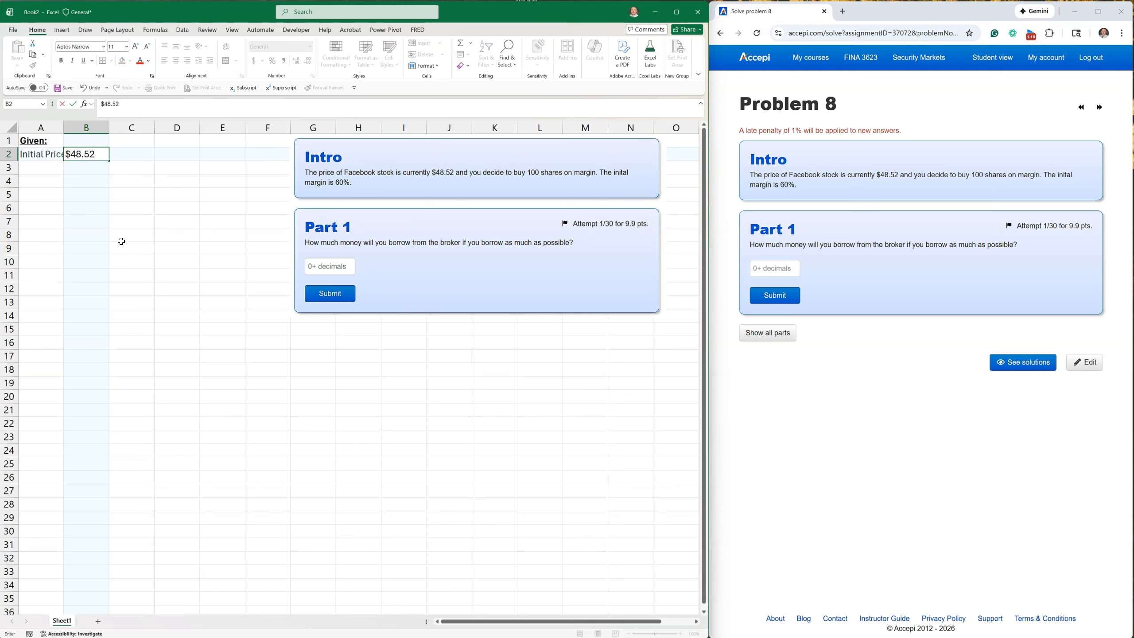
key("Tab")
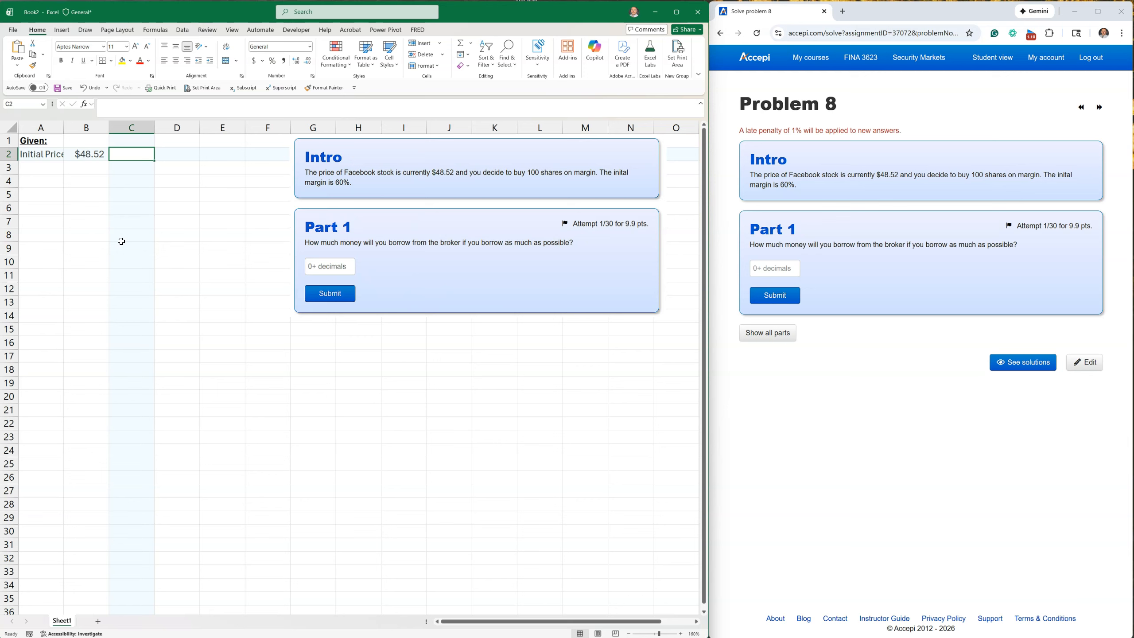
type("'/share")
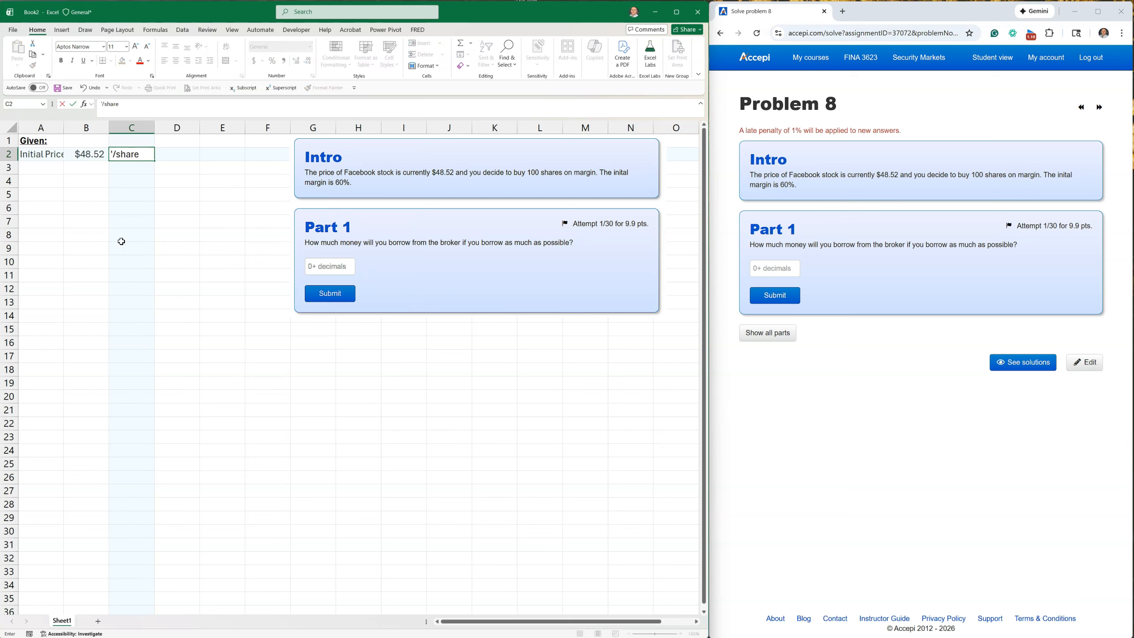
key("Return")
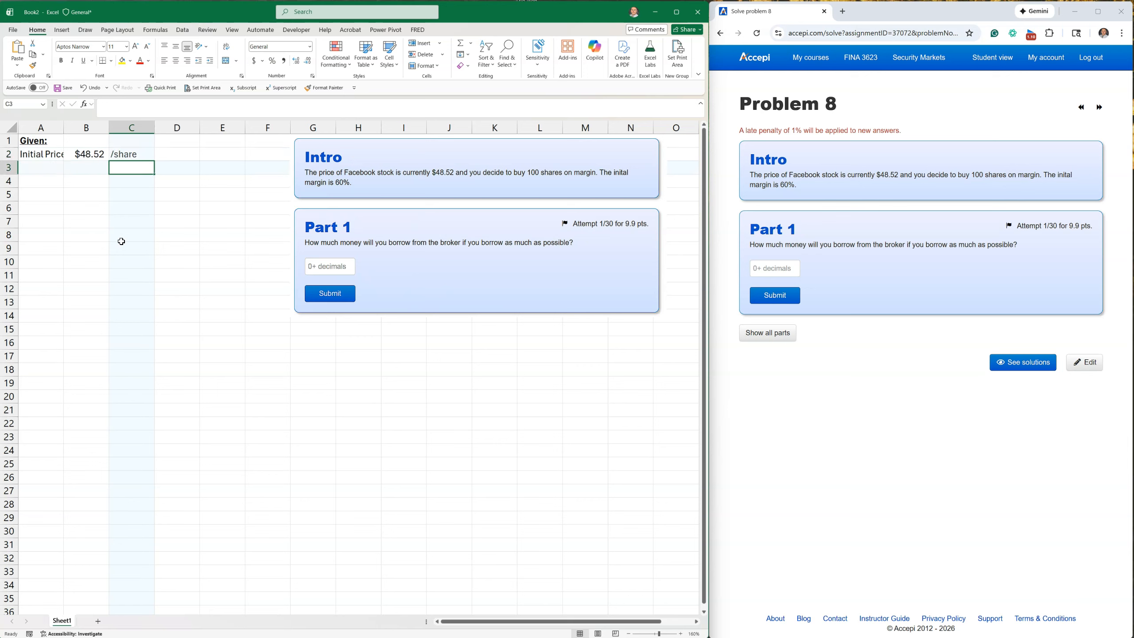
double_click(63, 129)
Label A3 "N (number shares)" and fit column A to the longer text.
left_click(41, 167)
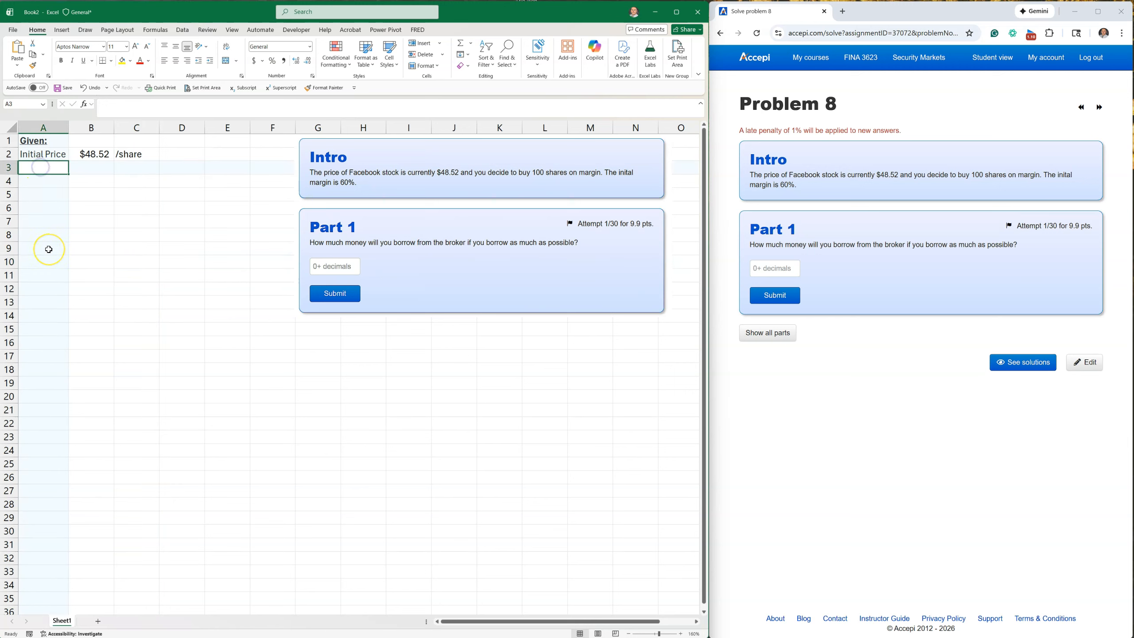
type("N")
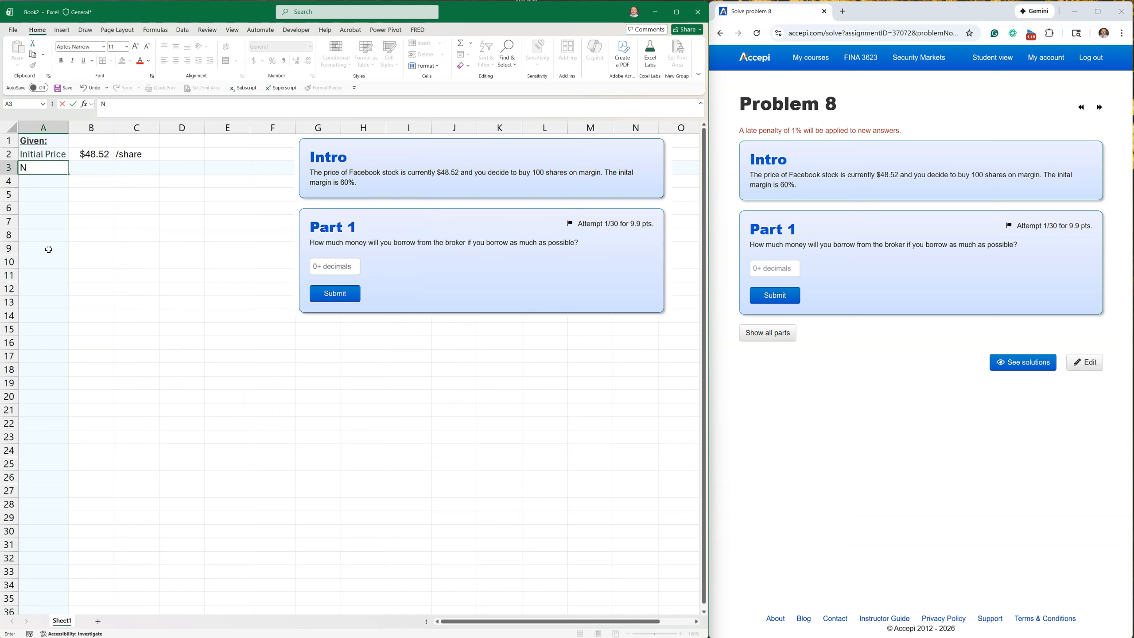
type("(number shares)")
key("Return")
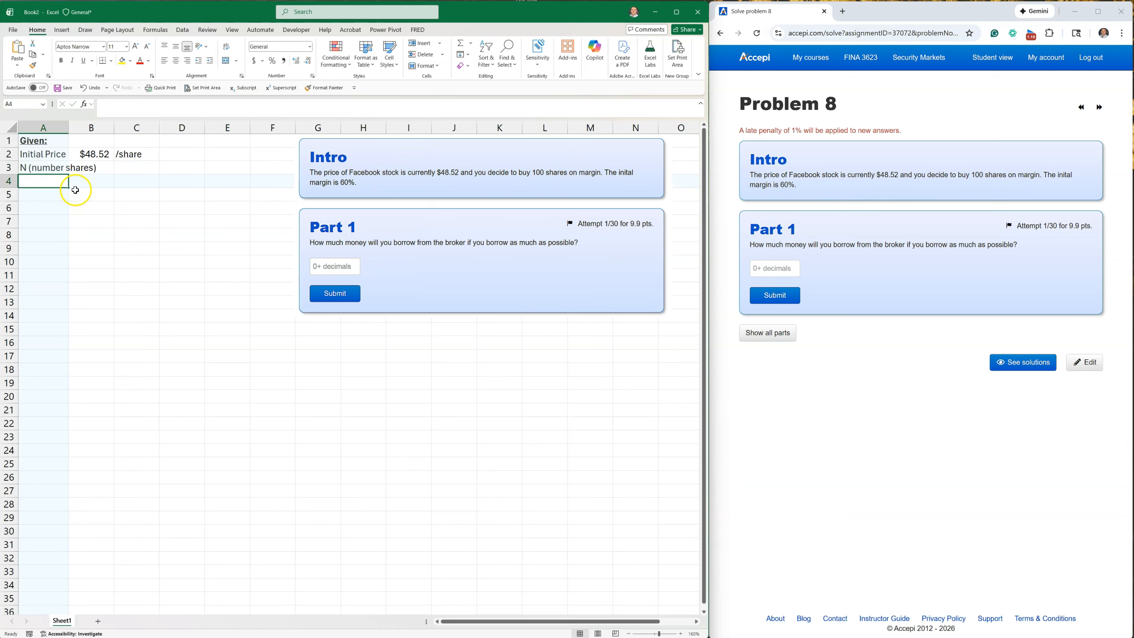
double_click(69, 127)
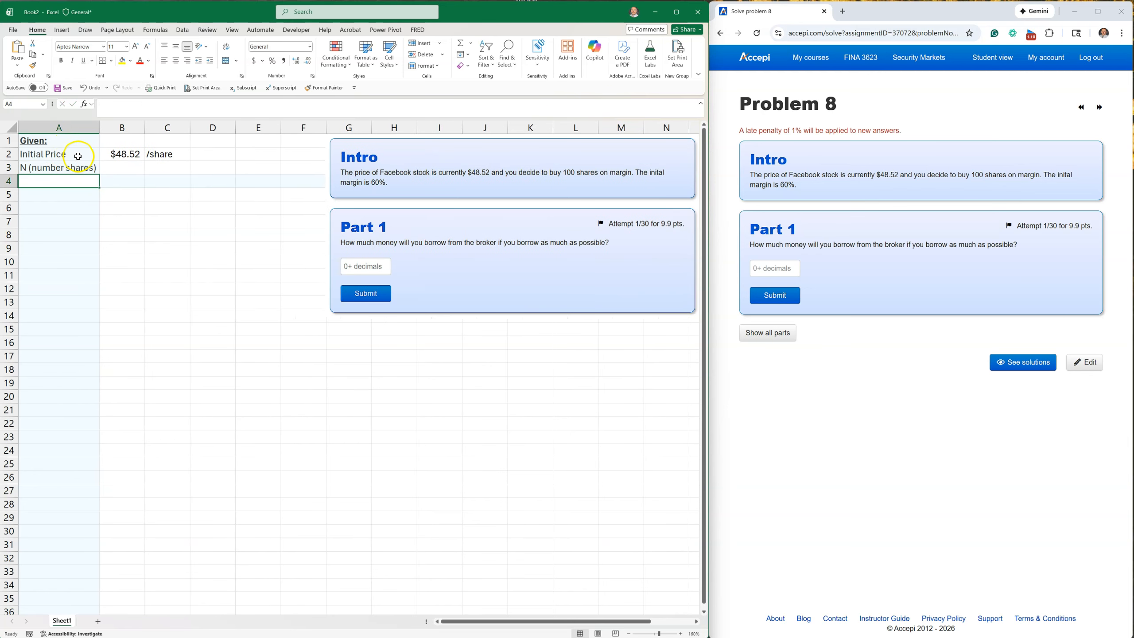
Enter 100 in B3 as the number of shares, with the unit "shares" in C3.
left_click(118, 167)
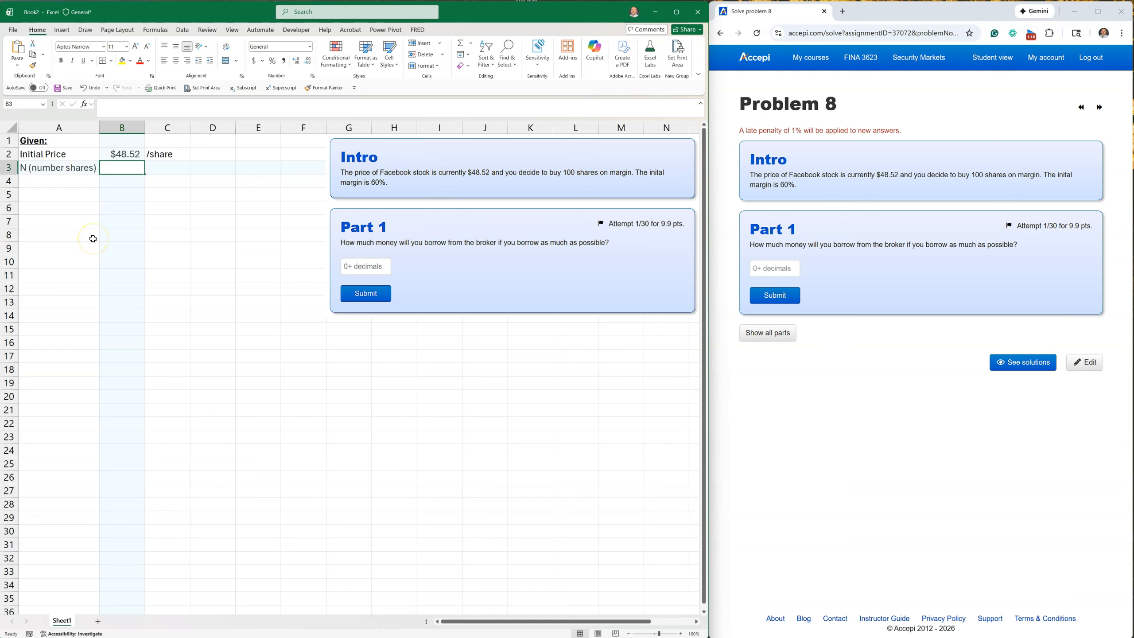
type("100")
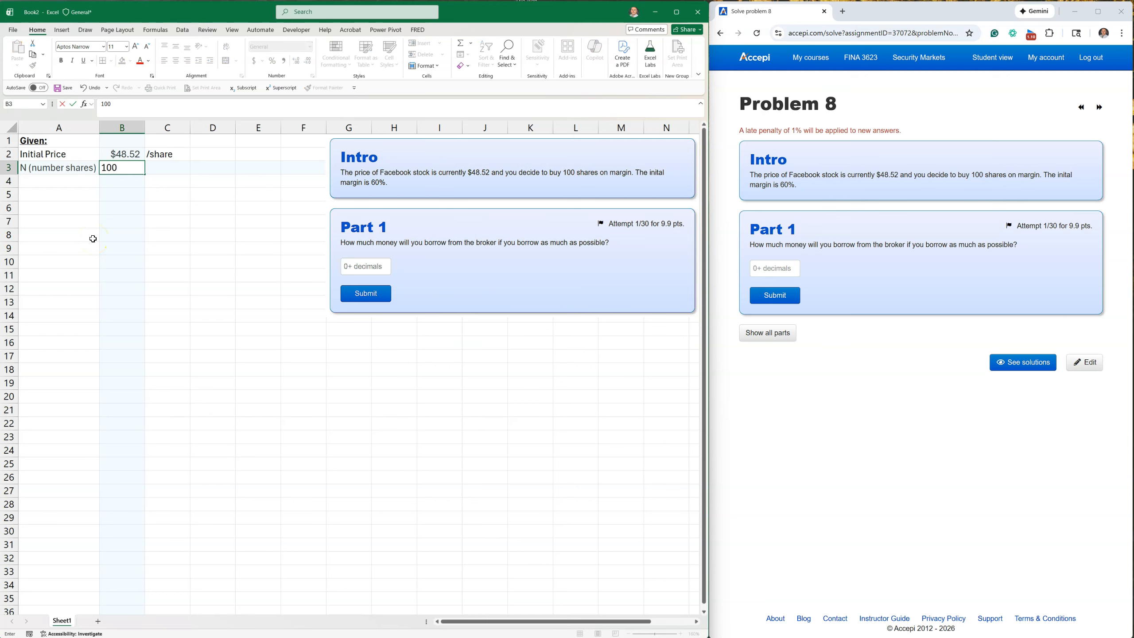
key("Return")
key("Up")
key("Right")
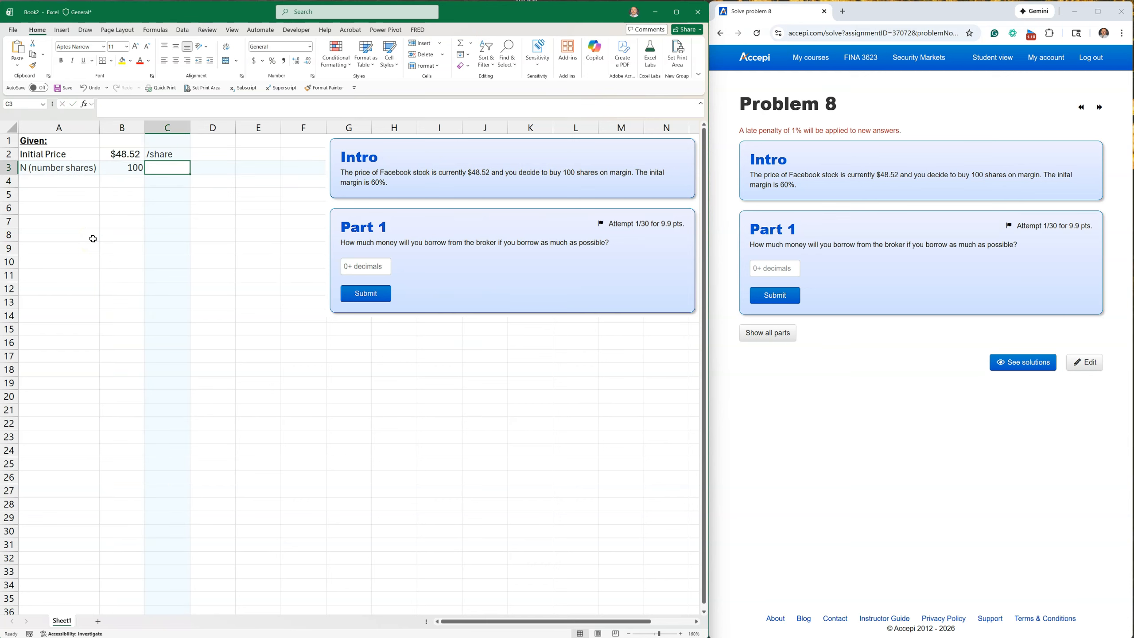
type("shar")
key("Return")
key("Left")
key("Left")
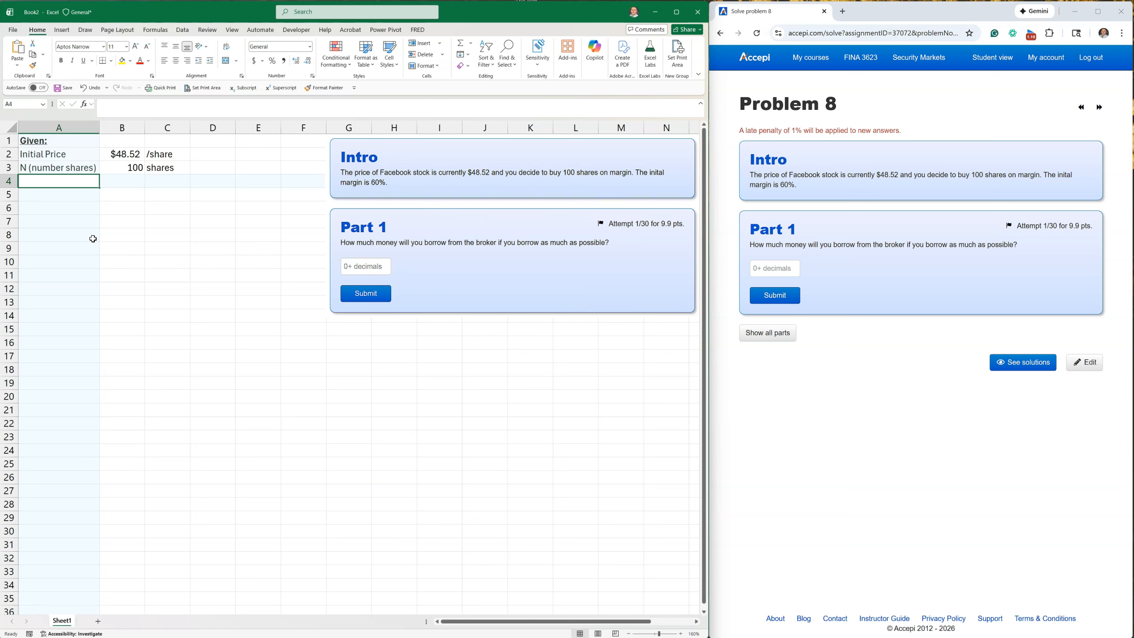
Add the label "initial Margin" in A4 with the value 60% in B4.
type("initial Ma")
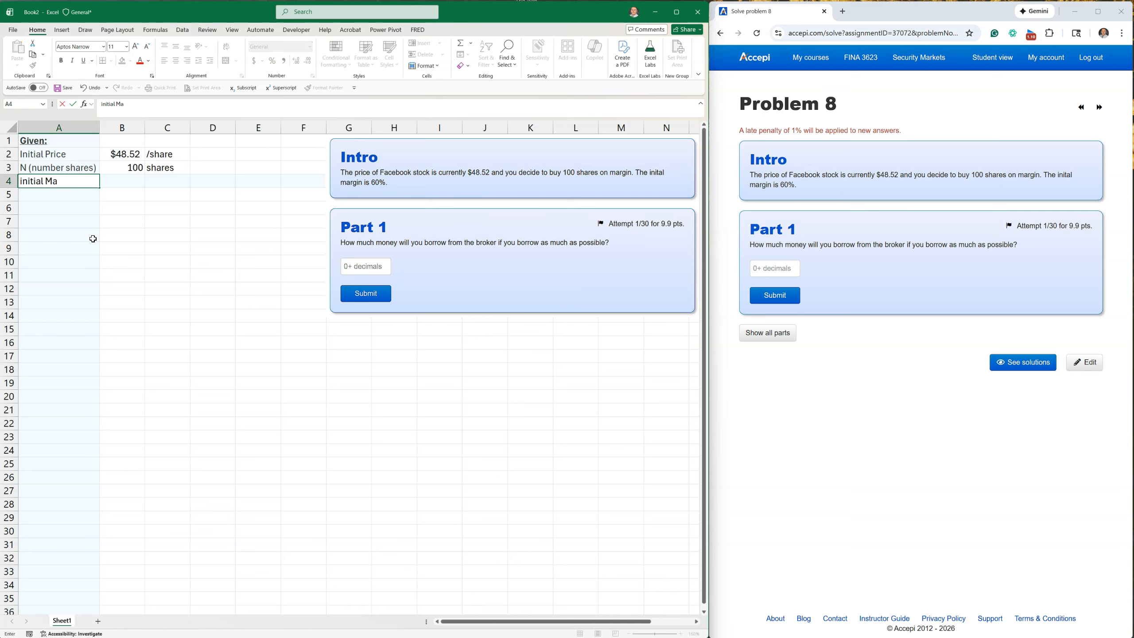
key("Tab")
type("60")
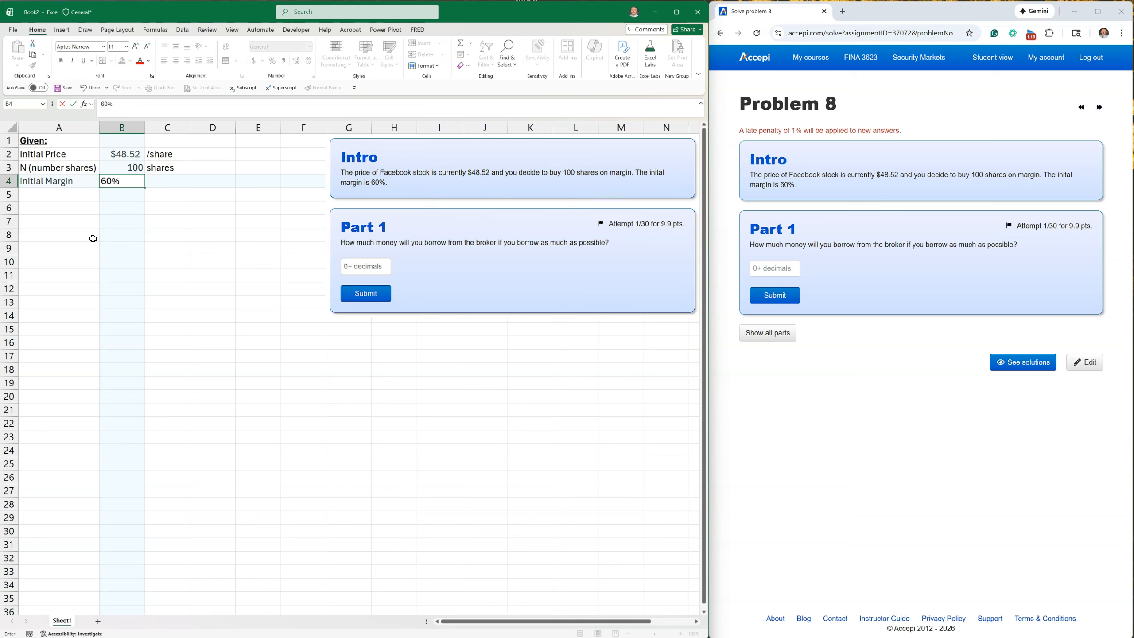
type("%")
key("Return")
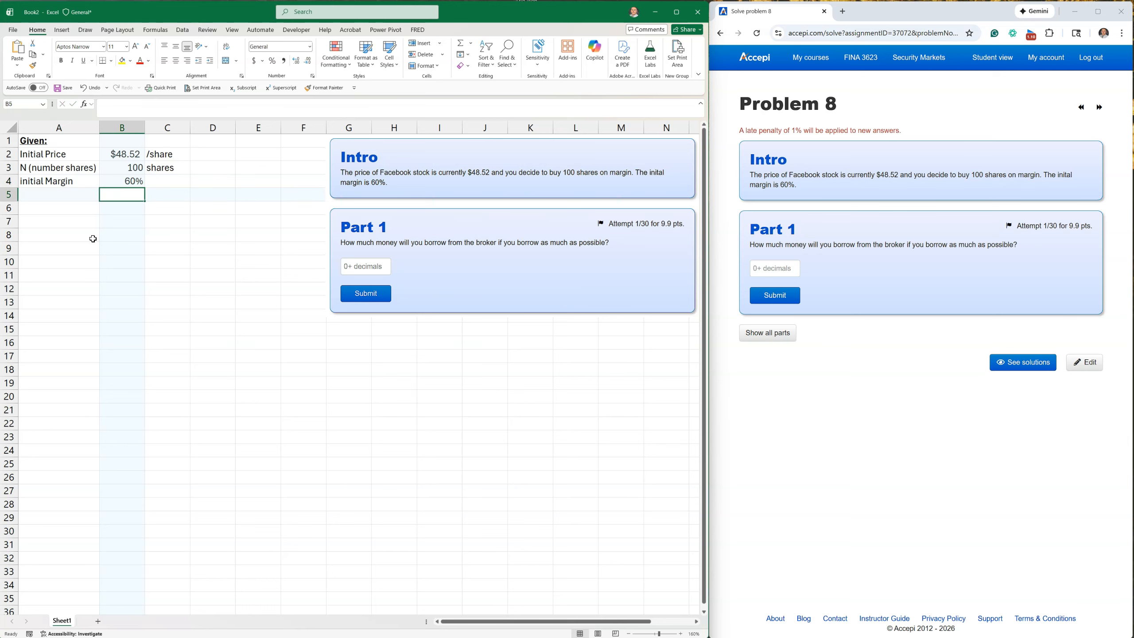
Change the A4 label to "Initial Margin (equity you have to have)" and fit column A to it.
left_click(89, 185)
mouse_move(37, 180)
left_mouse_down()
mouse_move(21, 176)
mouse_move(30, 180)
left_mouse_up()
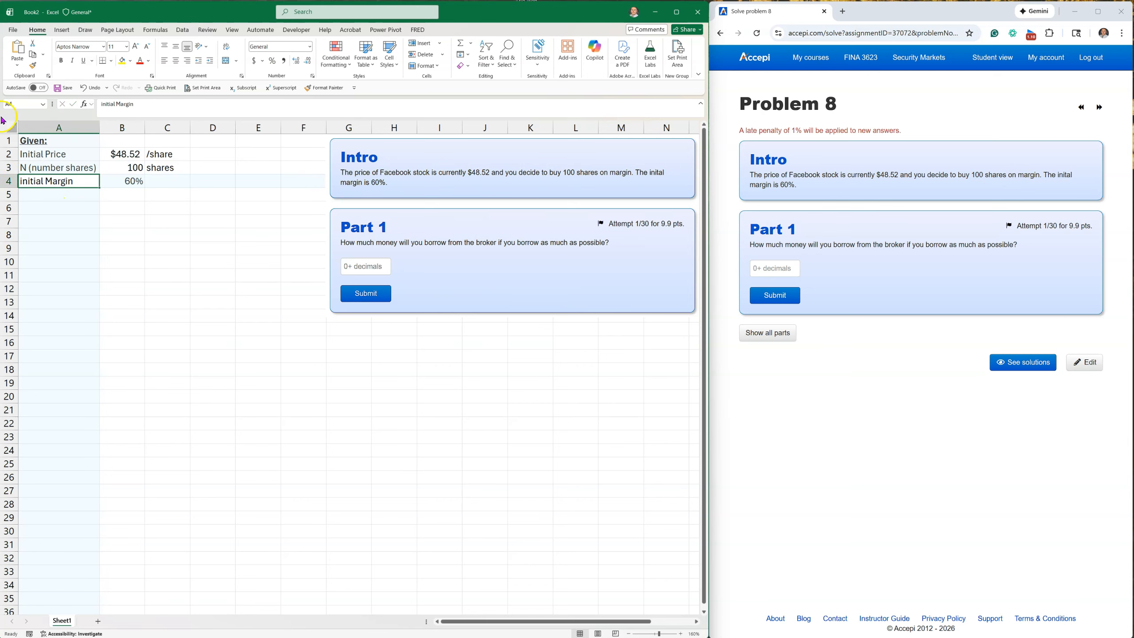
double_click(21, 181)
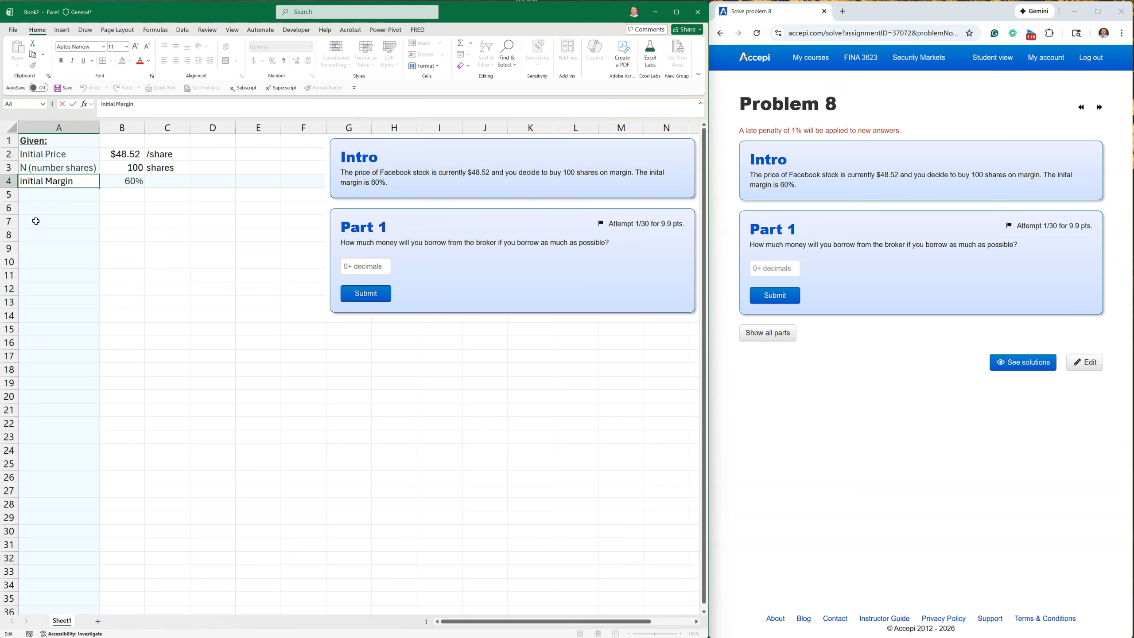
type("I")
key("Delete")
type("(equity you have to have")
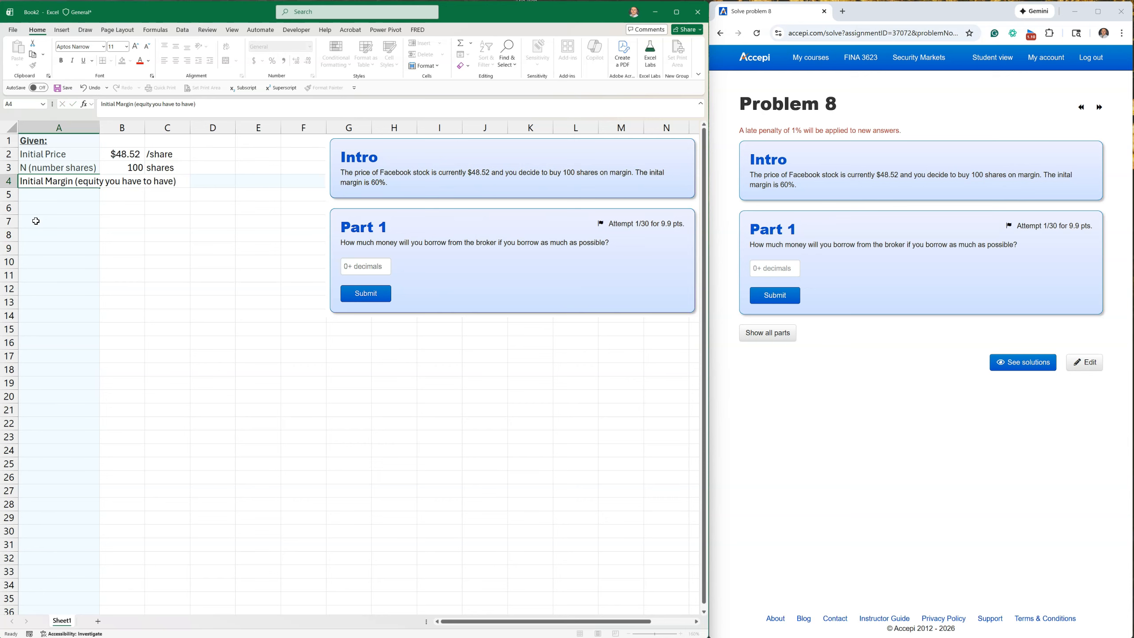
key("Return")
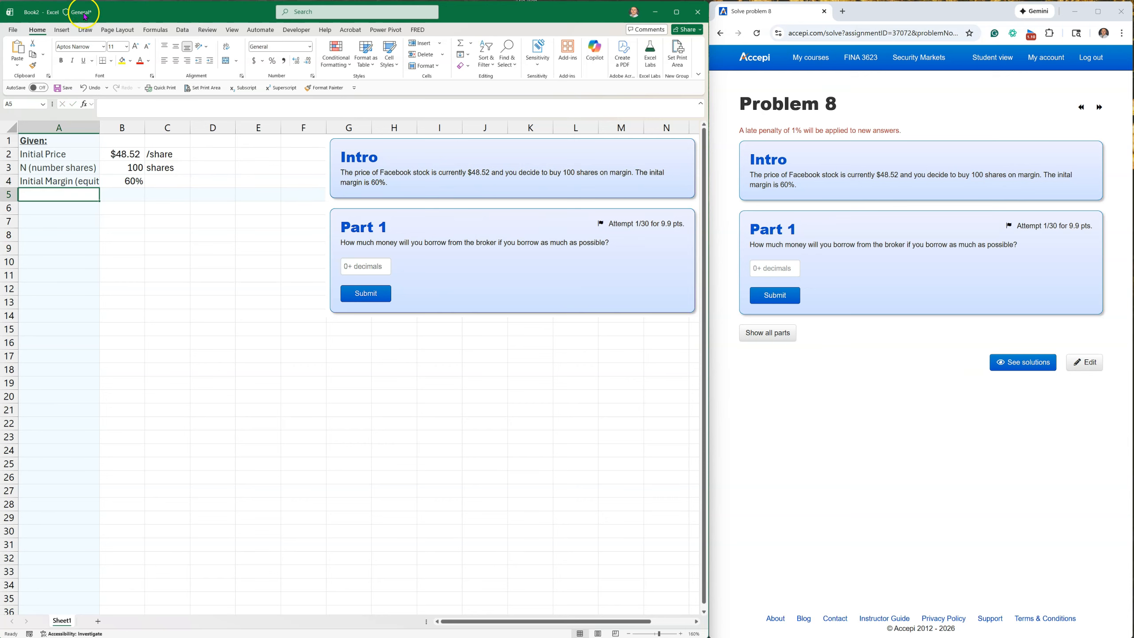
double_click(100, 123)
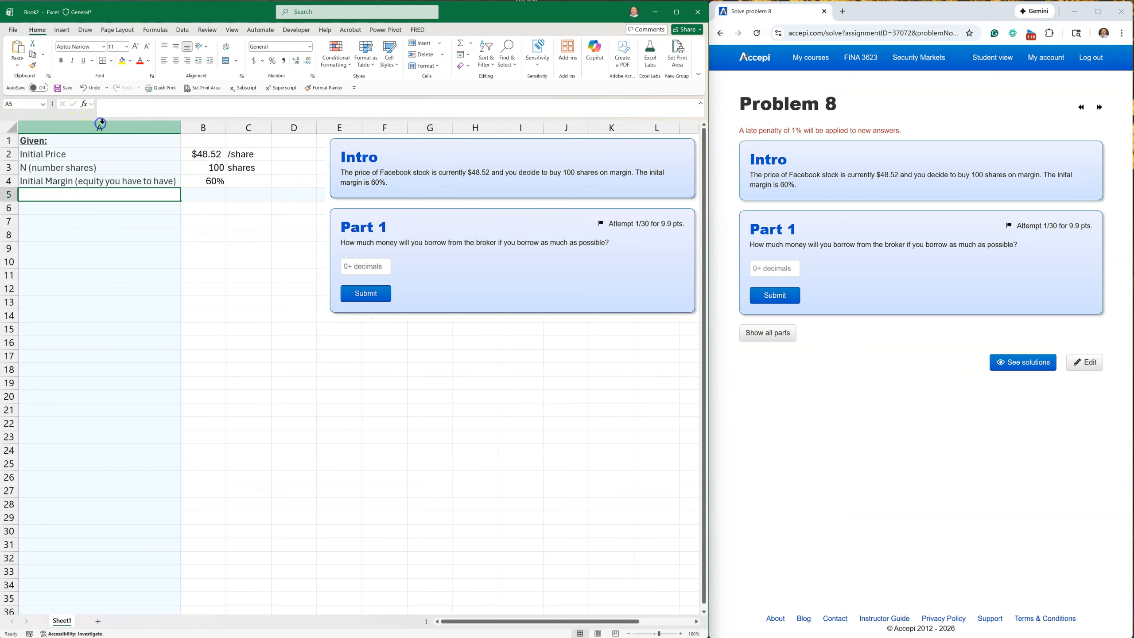
Move the problem screenshot closer to the data so that it starts at column E and fits in view.
left_click(178, 247)
left_click(80, 181)
left_click(208, 178)
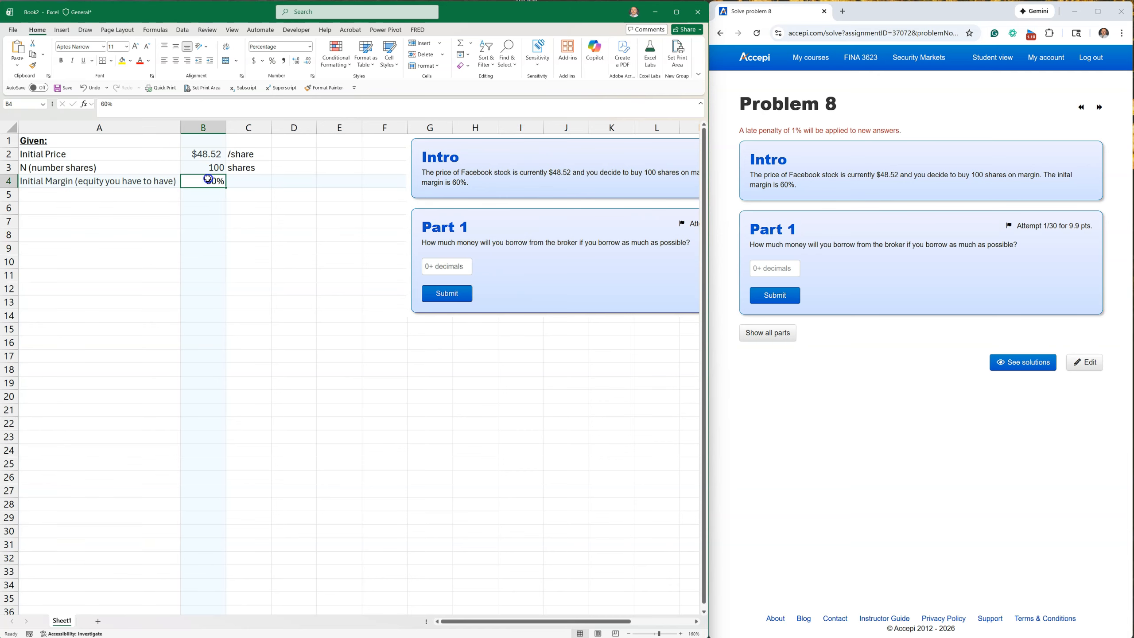
left_click(453, 178)
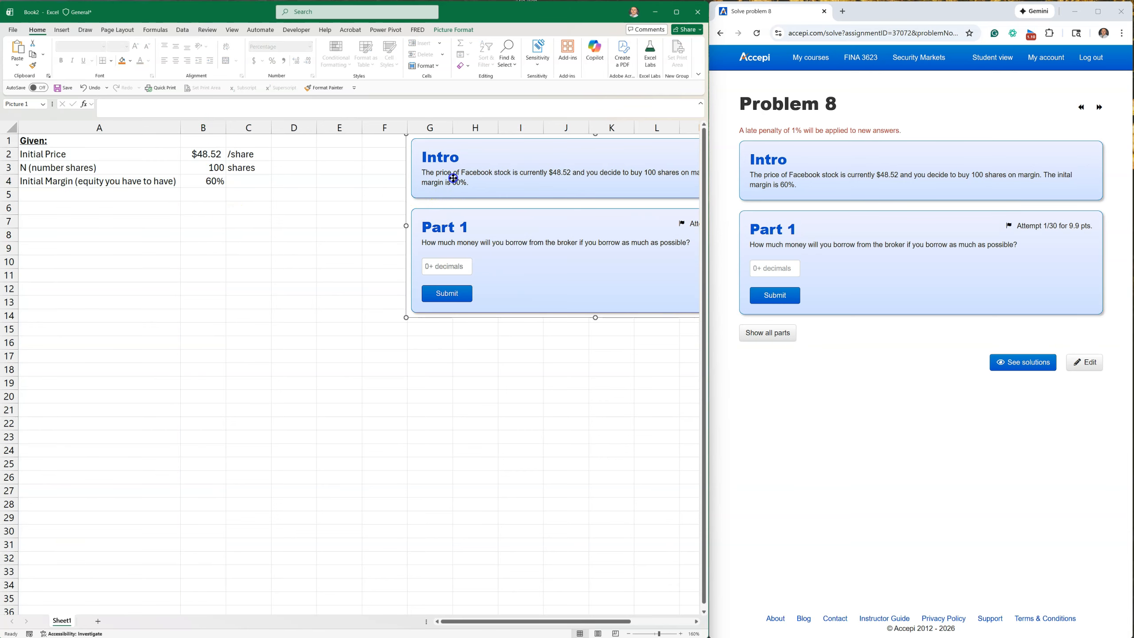
left_click_drag(453, 177, 364, 178)
left_click(211, 273)
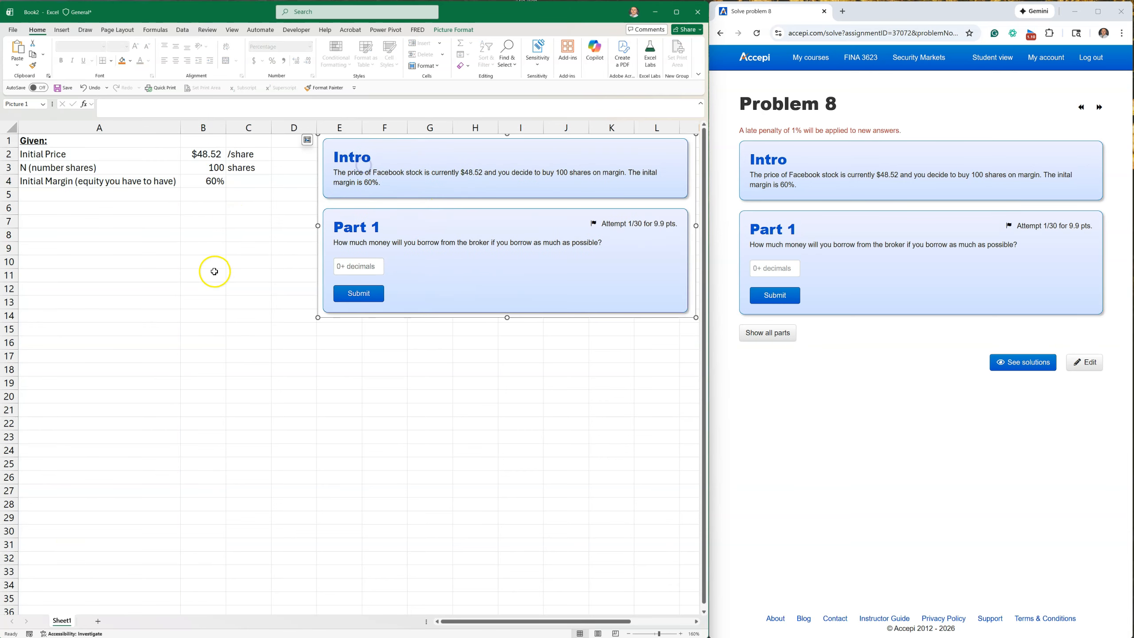
Enter the heading "Find:" in A5 and make it bold and underlined.
left_click(66, 198)
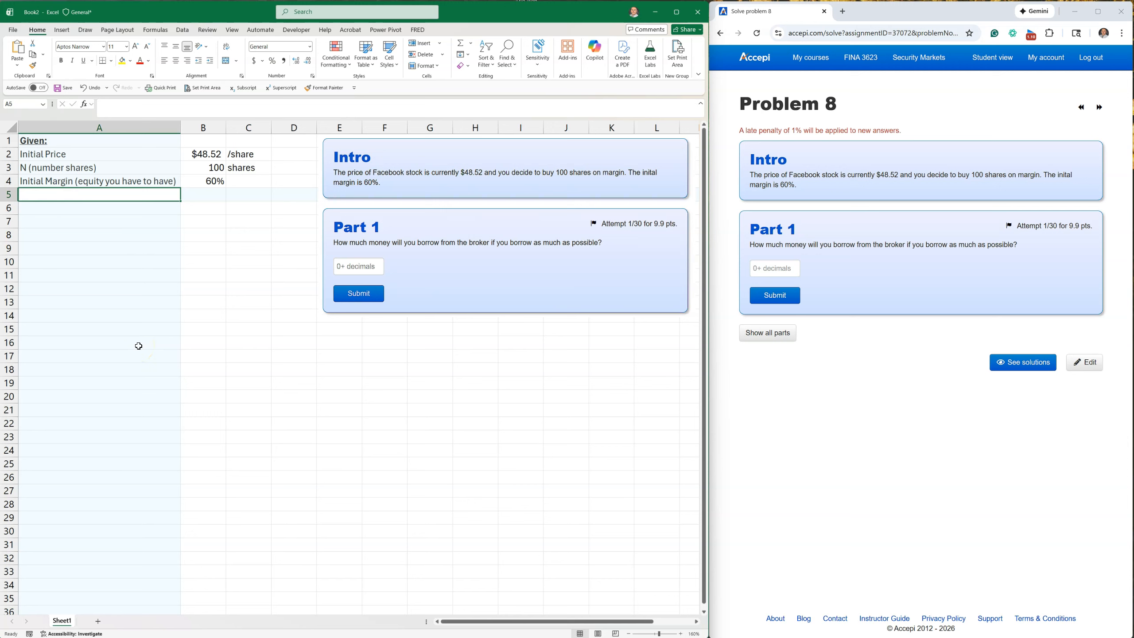
type("Find:")
key("Return")
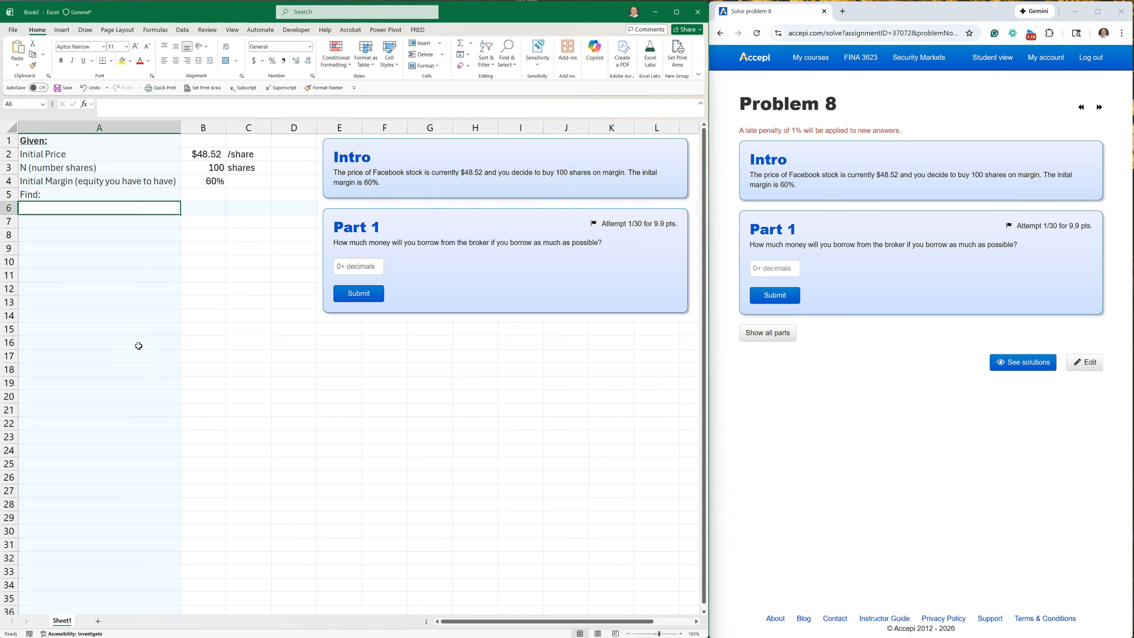
left_click(58, 195)
left_click(62, 60)
left_click(83, 60)
left_click(57, 207)
type("How mc")
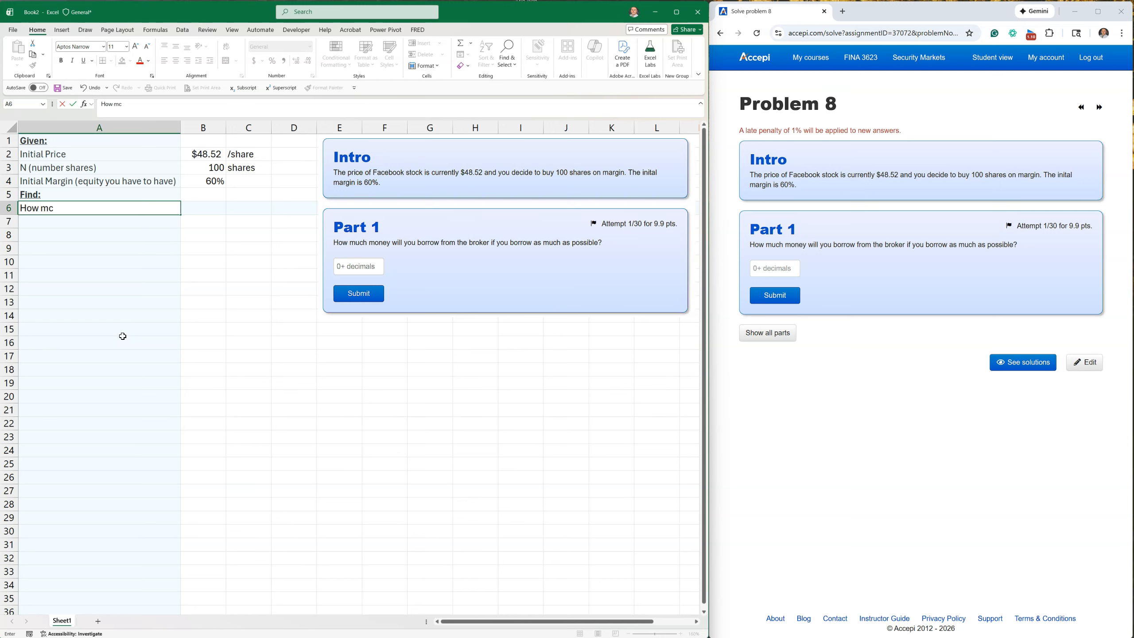
key("Escape")
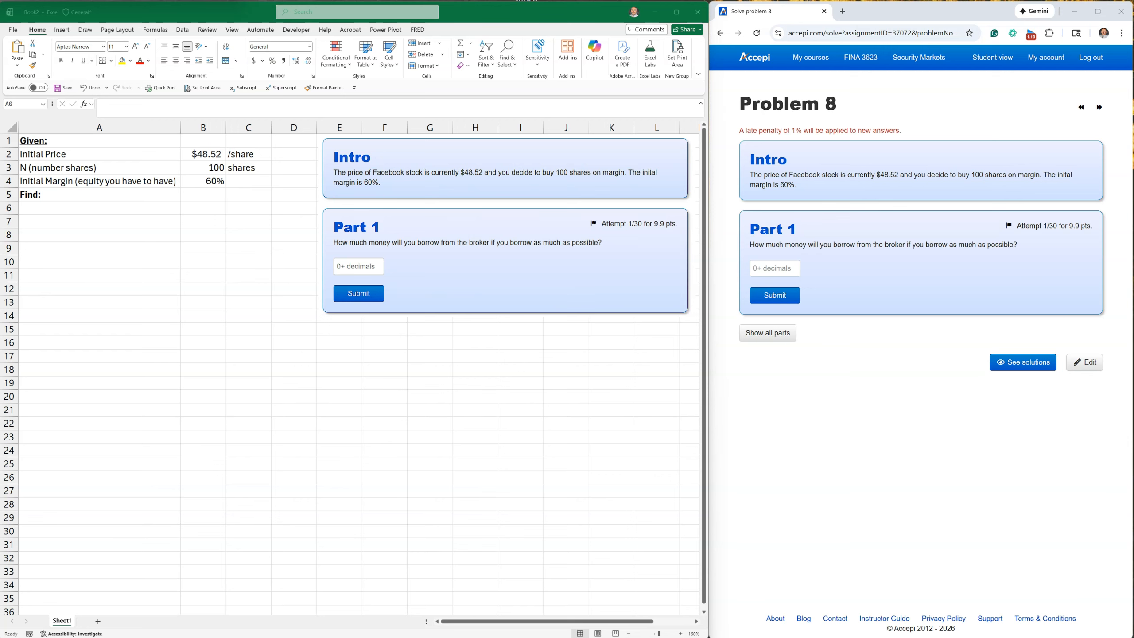
Paste the label "Max amount can you borrow on margin" into A6, fit column A to it, and enter "?" in B6.
left_click(57, 210)
type("Max amount can you borrow on margin")
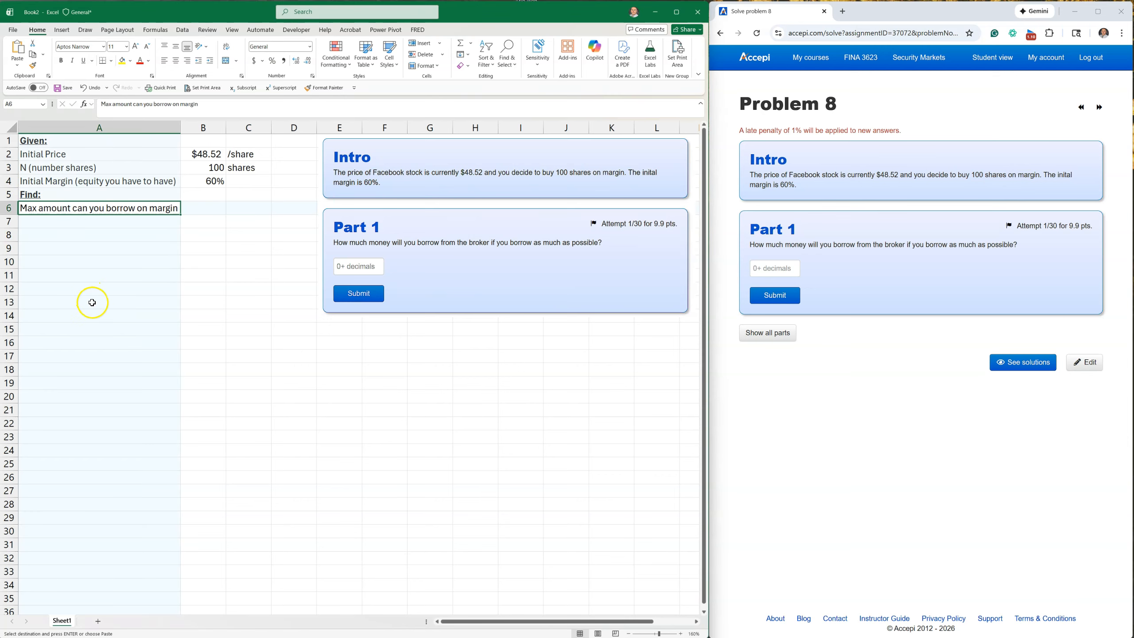
double_click(180, 127)
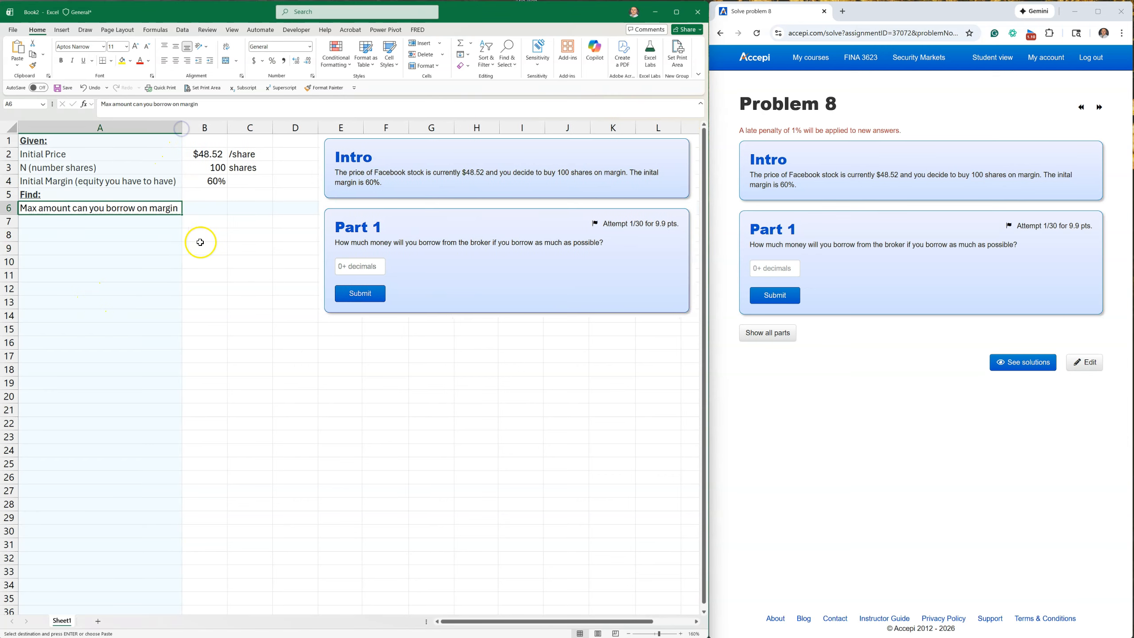
left_click(197, 207)
type("?")
key("Return")
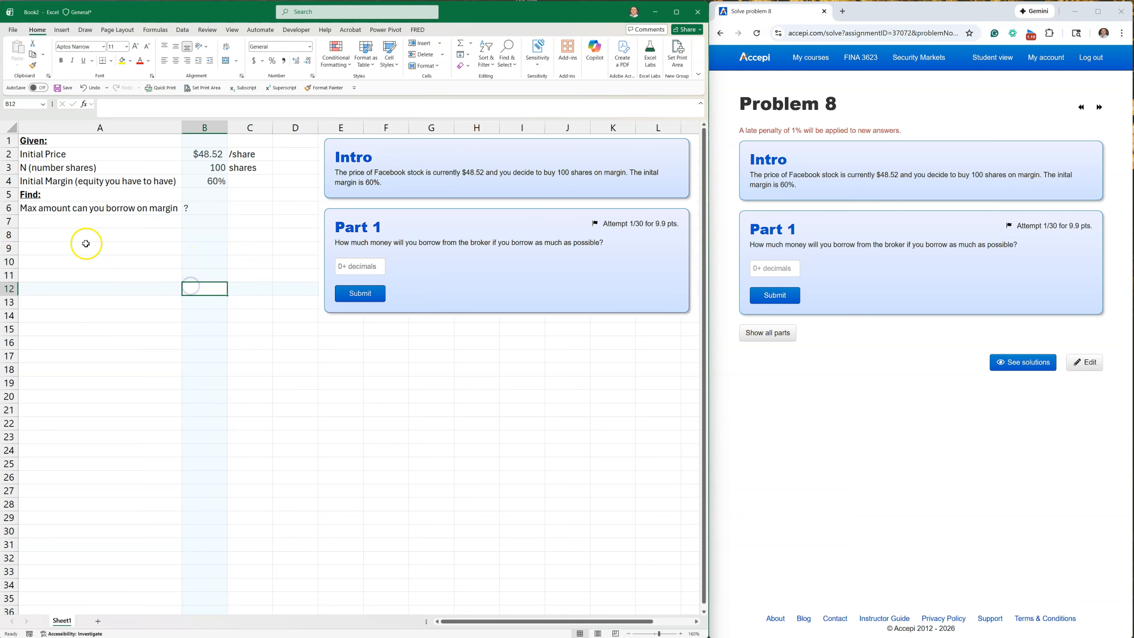
Enter the heading "Solution:" in A7 and make it bold and underlined.
left_click(50, 219)
type("Sjo")
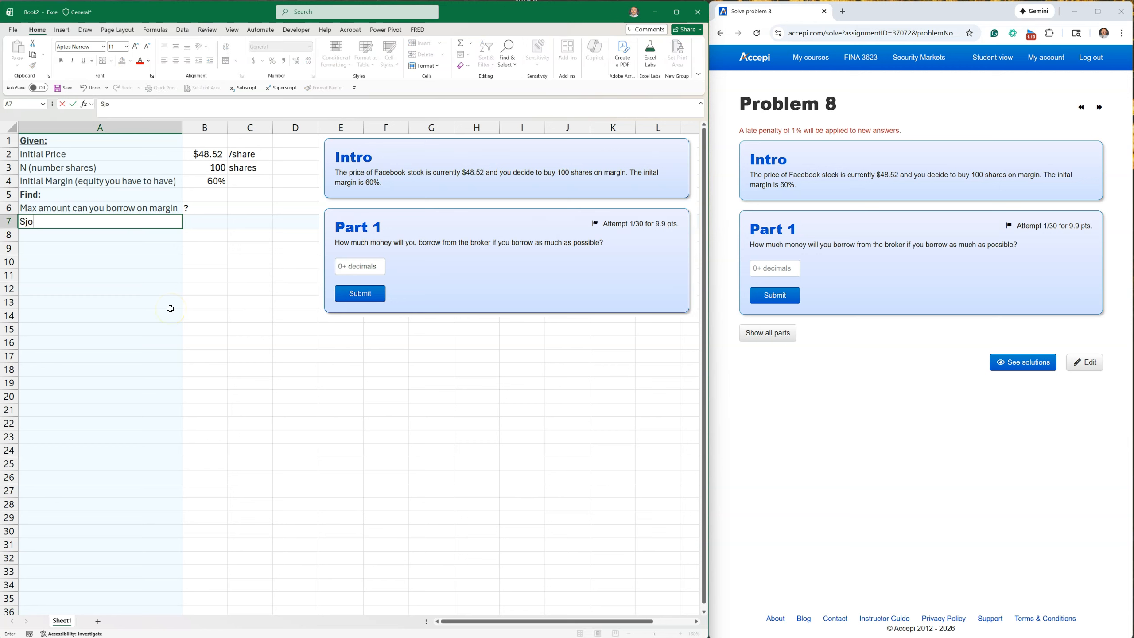
type("olution:")
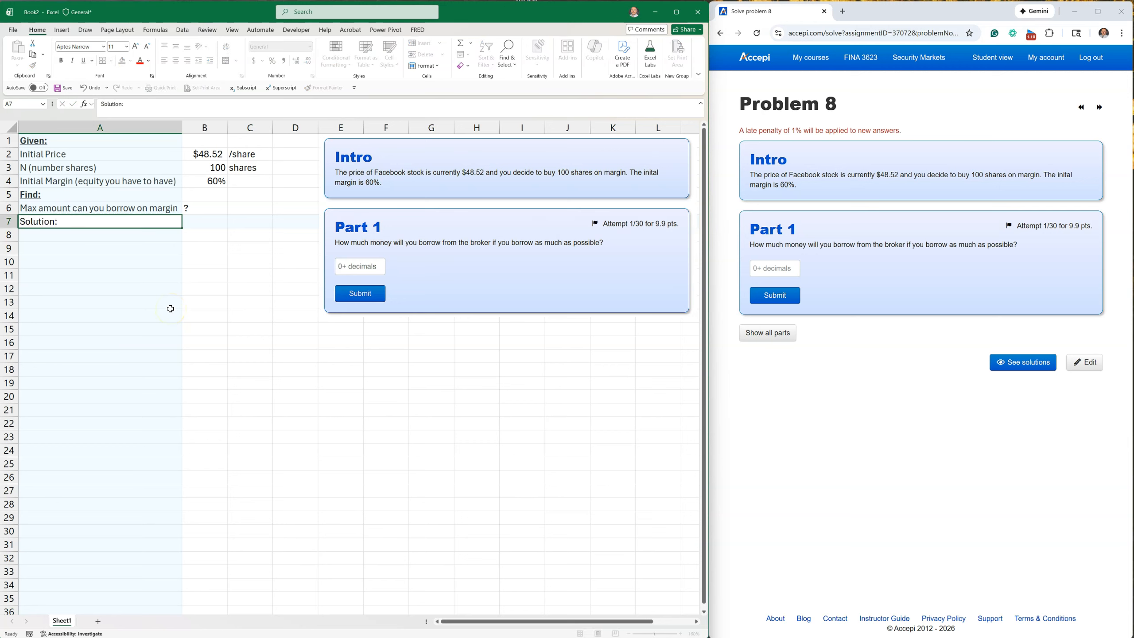
key("Return")
left_click(41, 221)
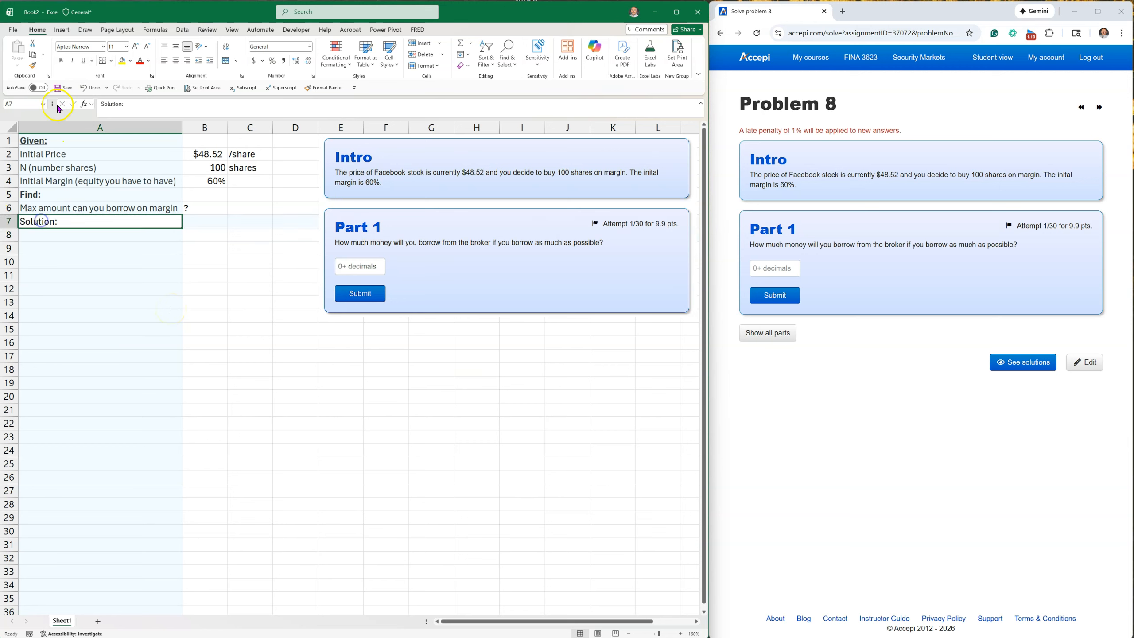
left_click(61, 60)
left_click(83, 62)
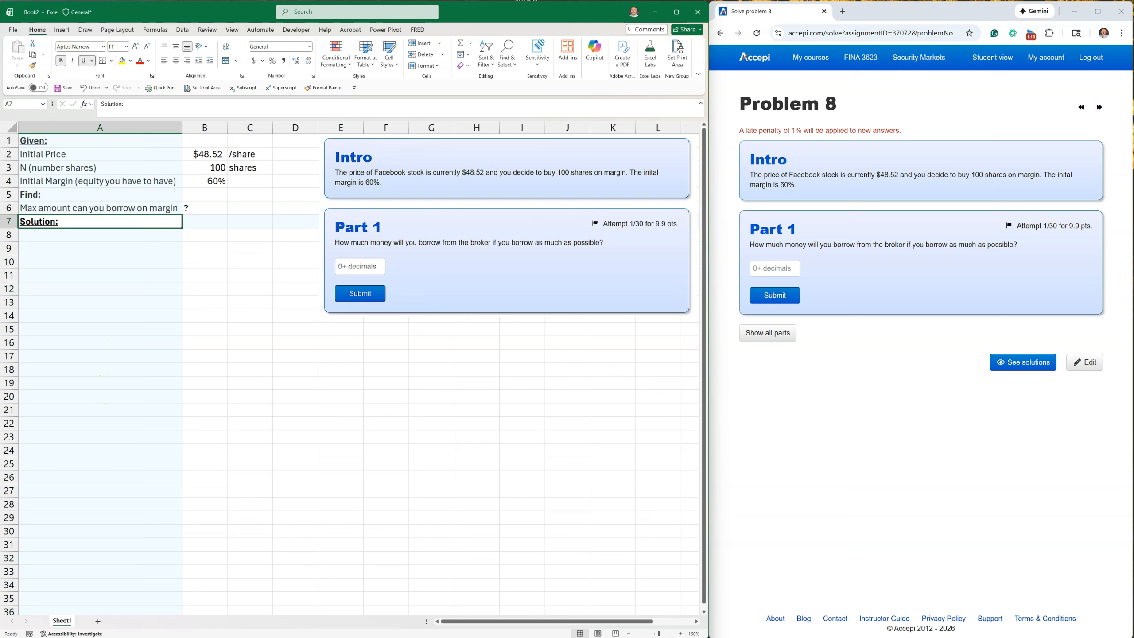
Paste the picture of the formula Margin = Equity in account / Value of stock and place it below the Solution heading.
left_click_drag(71, 276, 156, 292)
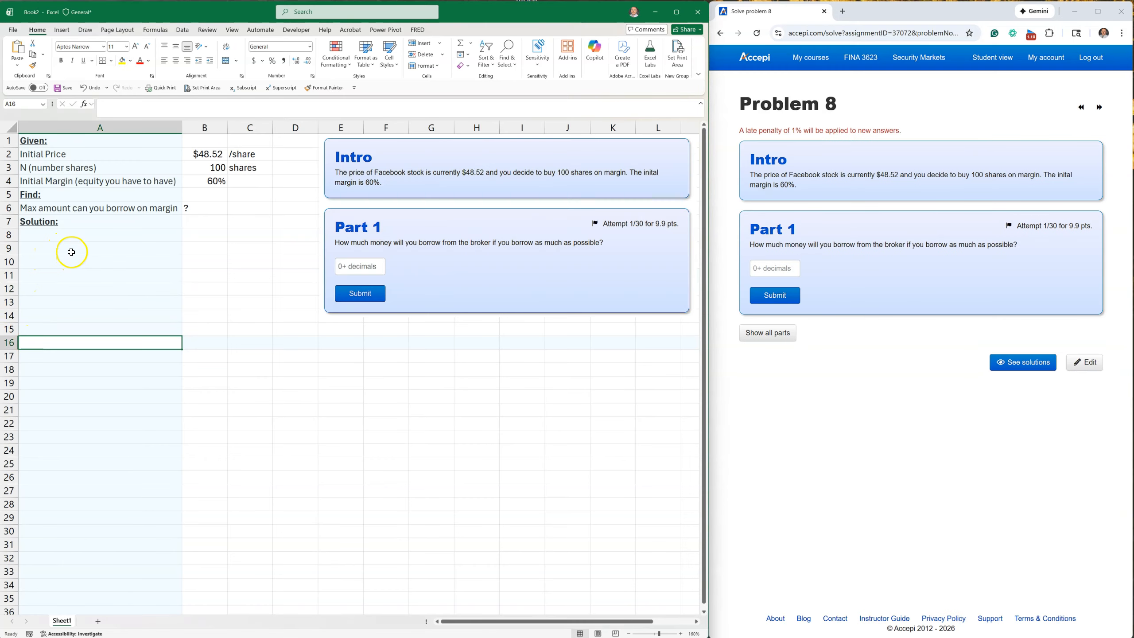
left_click(72, 252)
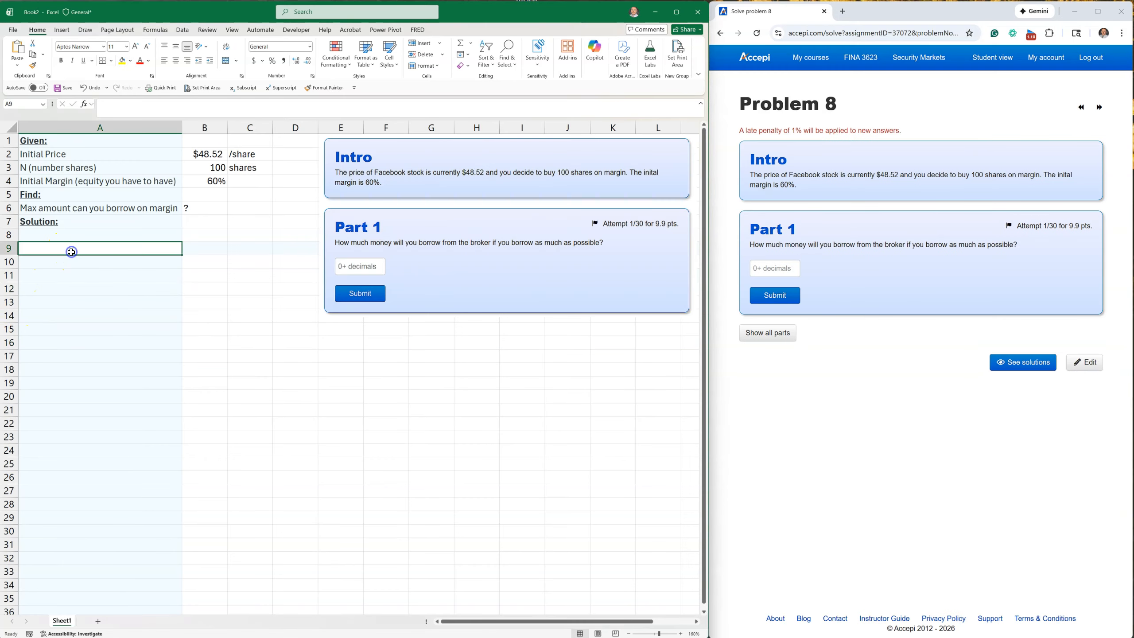
key("ctrl+v")
mouse_move(150, 250)
left_mouse_down()
mouse_move(166, 244)
mouse_move(160, 264)
left_mouse_up()
left_click(142, 312)
left_click(168, 342)
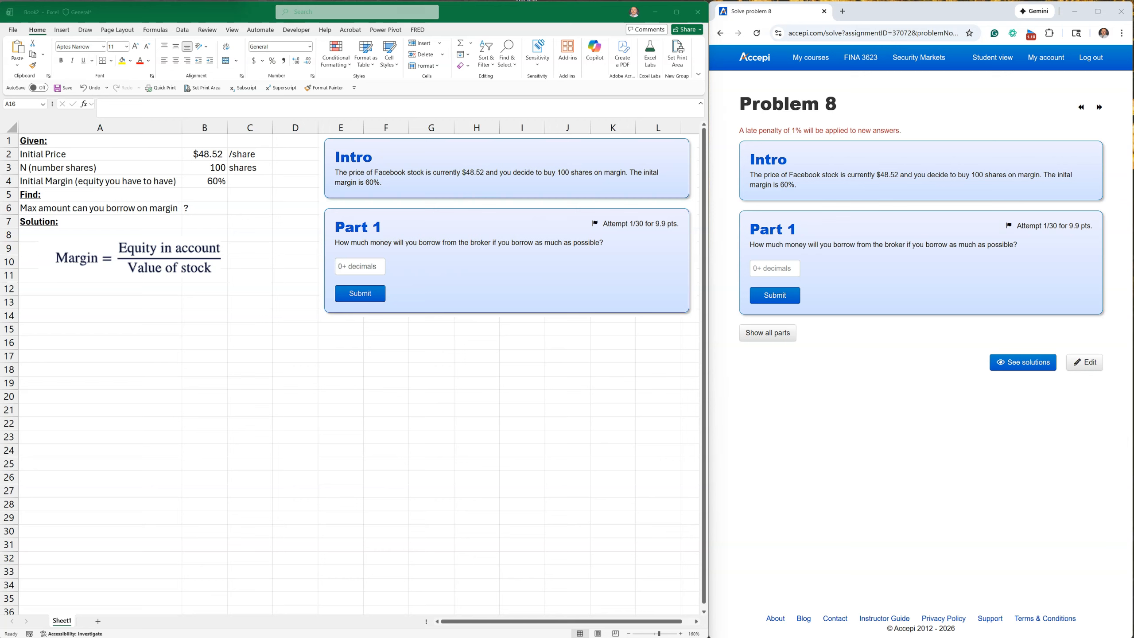
Paste the copied assets and liabilities balance sheet at A15 and autofit columns B to G.
right_click(82, 195)
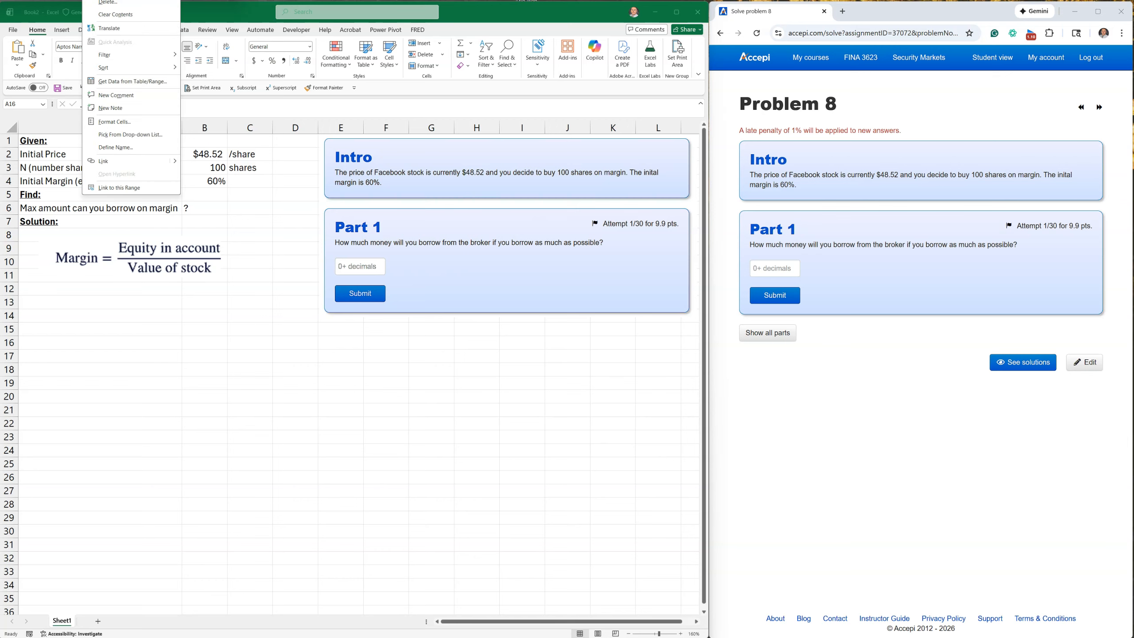
left_click(93, 329)
left_click(94, 330)
key("ctrl+v")
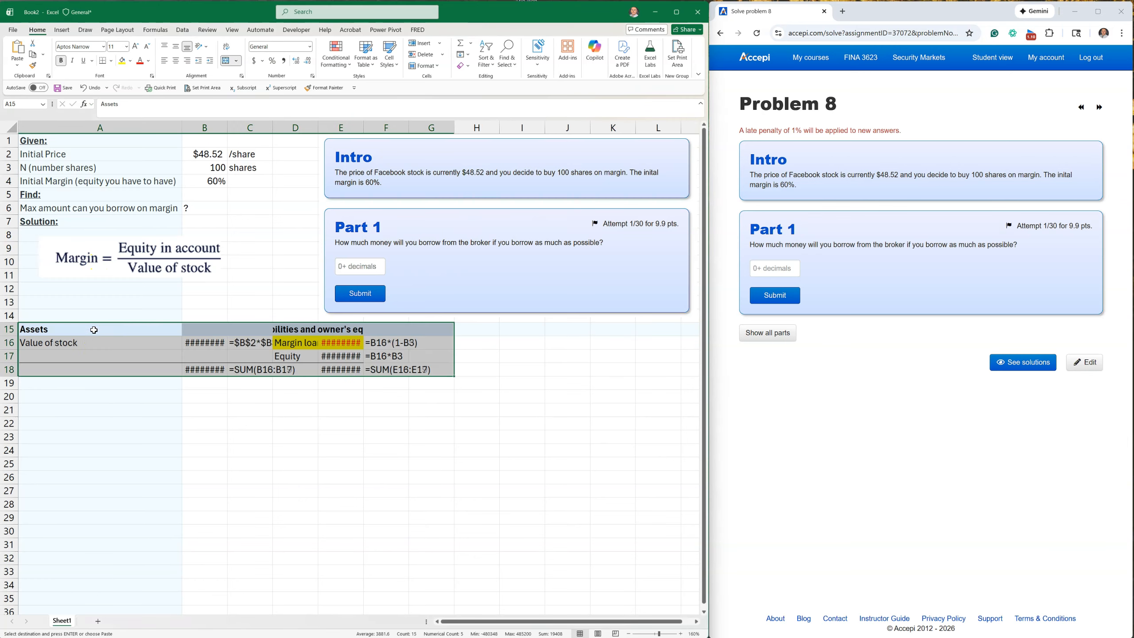
left_click_drag(202, 126, 454, 123)
double_click(454, 123)
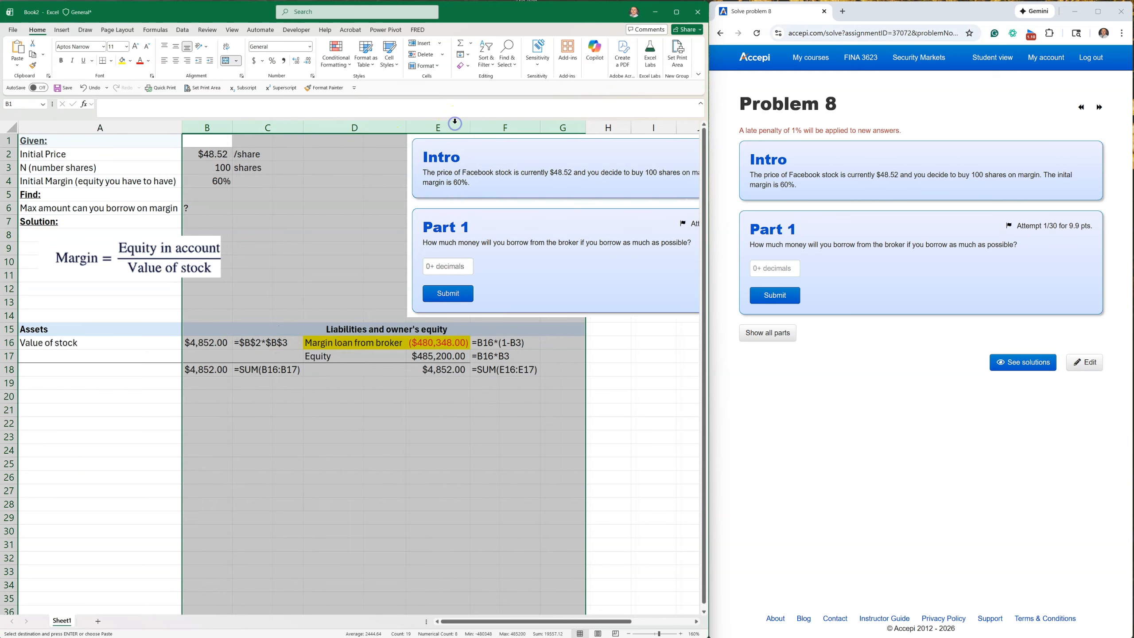
Clear the pasted amounts in B16, B18, E16, E17 and E18 of the balance sheet.
left_click(326, 437)
left_click(201, 342)
key("Delete")
left_click(195, 370)
key("Delete")
left_click(440, 342)
key("Delete")
left_click(448, 351)
key("Delete")
left_click(435, 373)
key("Delete")
left_click(408, 439)
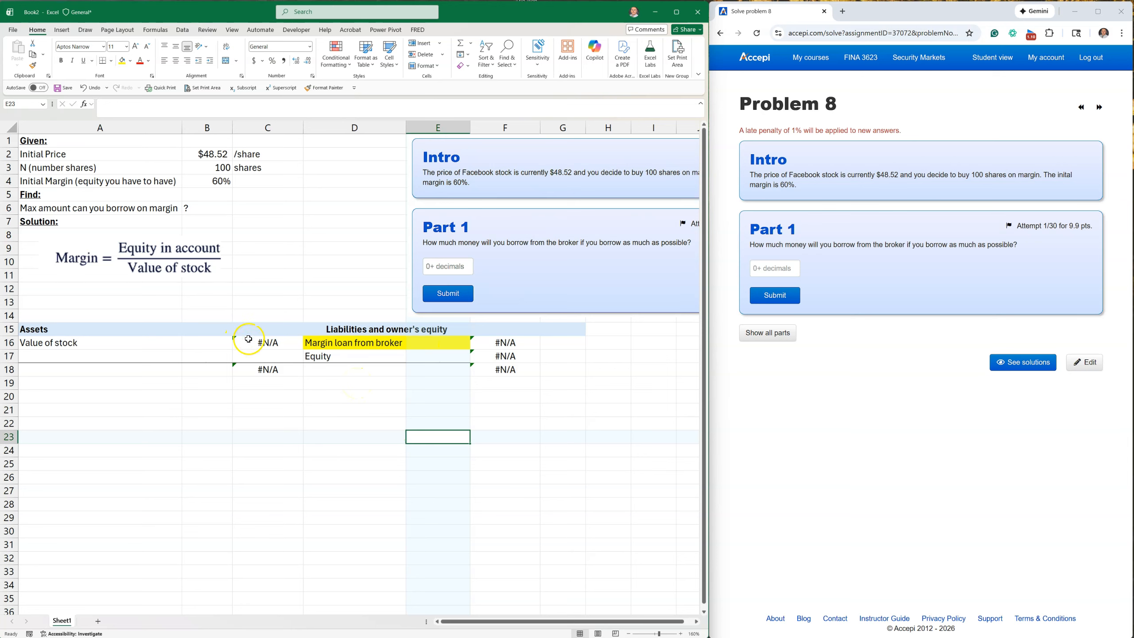
Calculate the value of stock in C16 with the formula =B2*B3.
left_click(248, 341)
type("=")
left_click(212, 159)
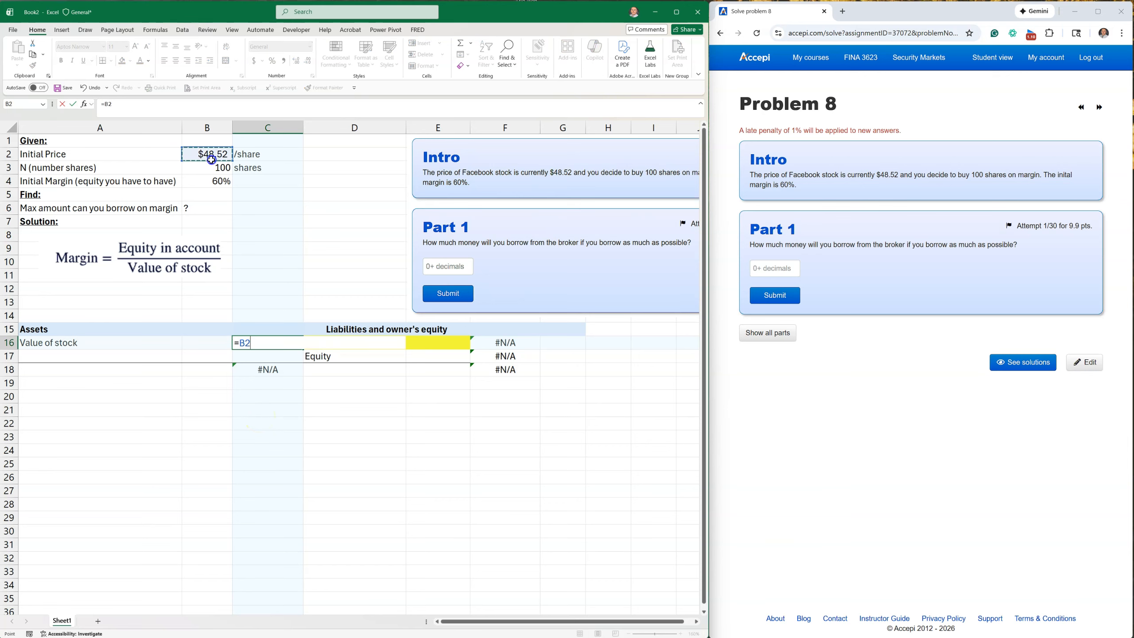
type("*")
left_click(210, 167)
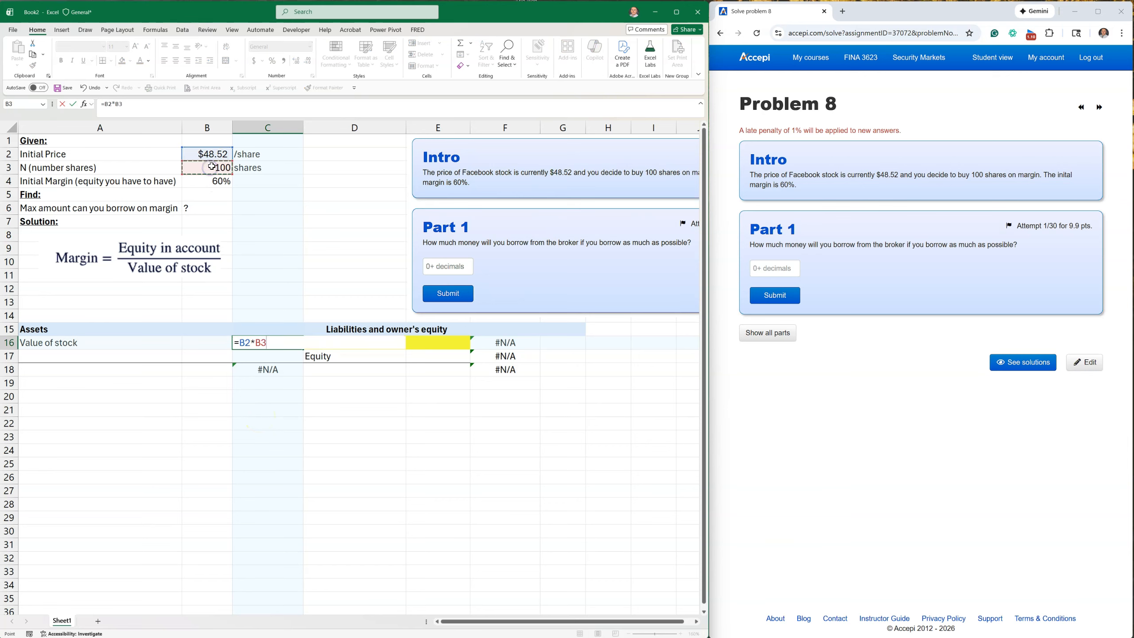
key("Return")
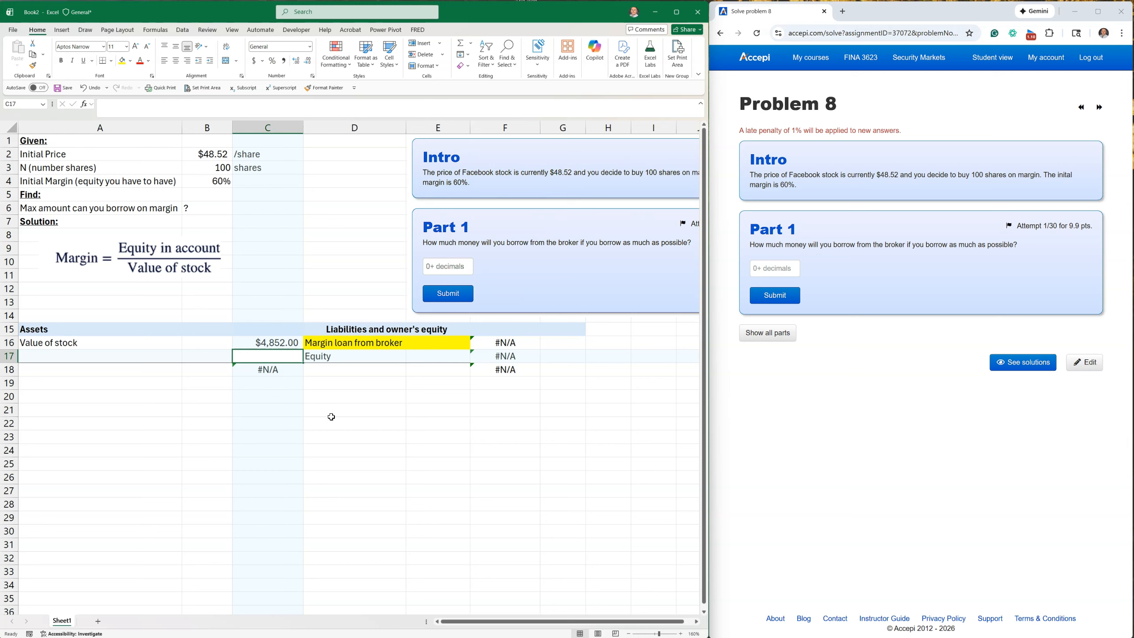
Move the stock value formula from C16 to B16 and the C18 formula to B18.
left_click(261, 344)
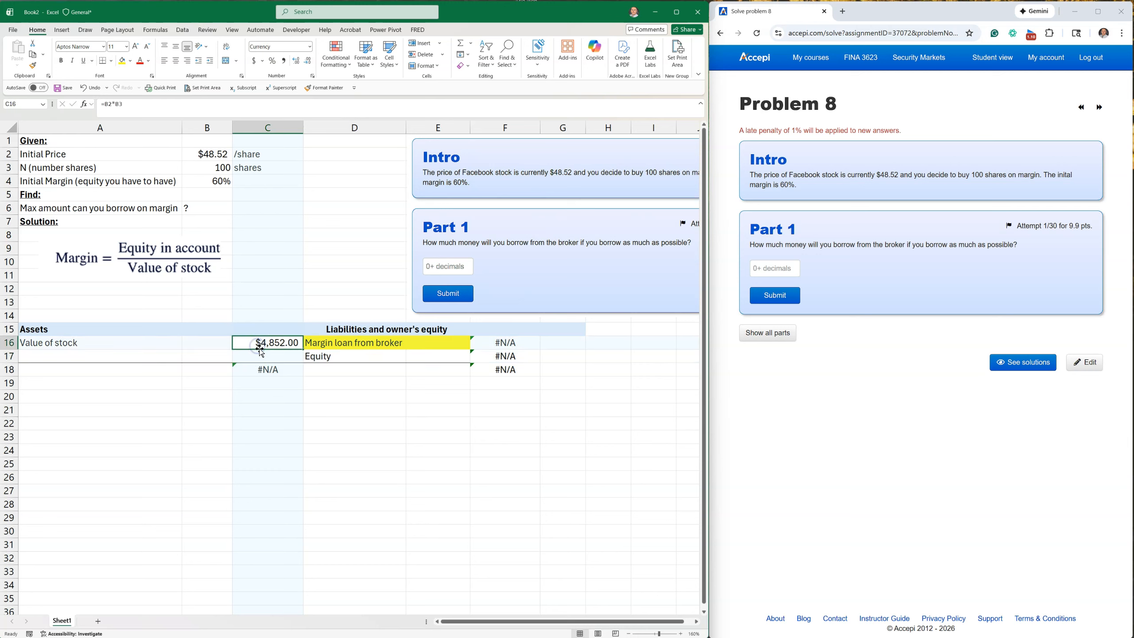
left_click_drag(257, 345, 209, 345)
left_click(261, 371)
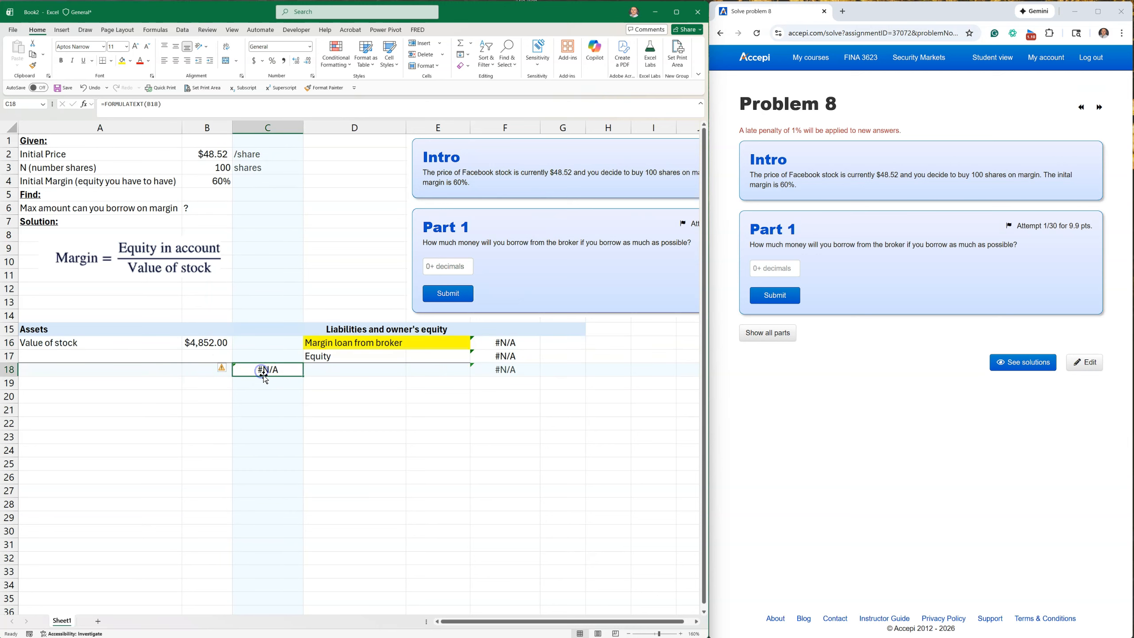
left_click_drag(261, 375, 222, 371)
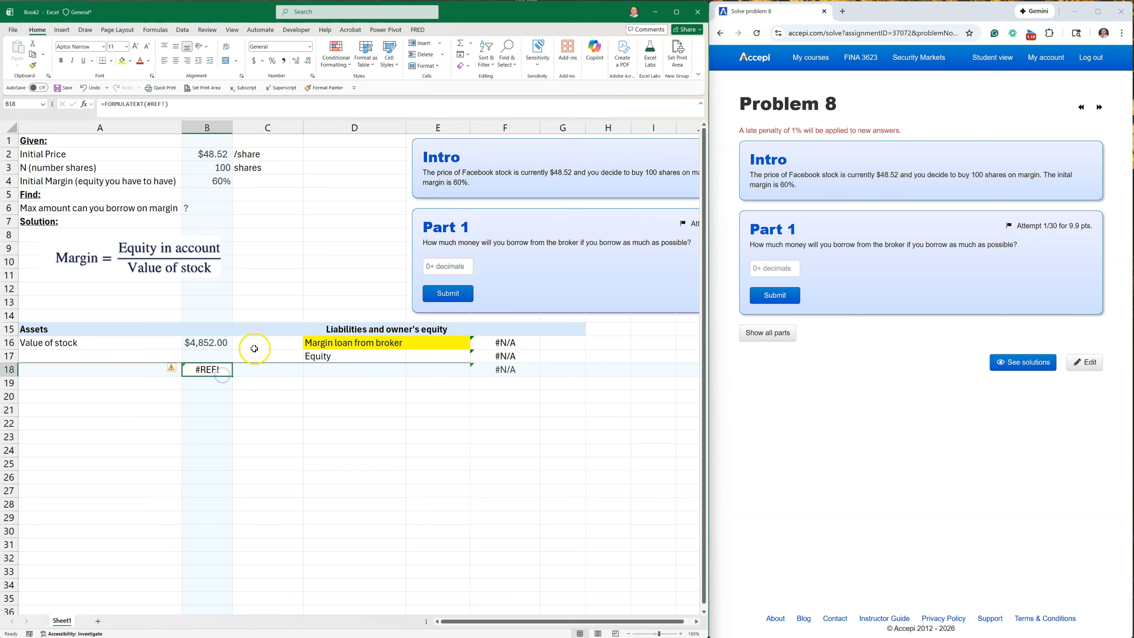
Show the stock value's formula as text in C16 with =FORMULATEXT(B16).
left_click(254, 348)
type("=f0orm")
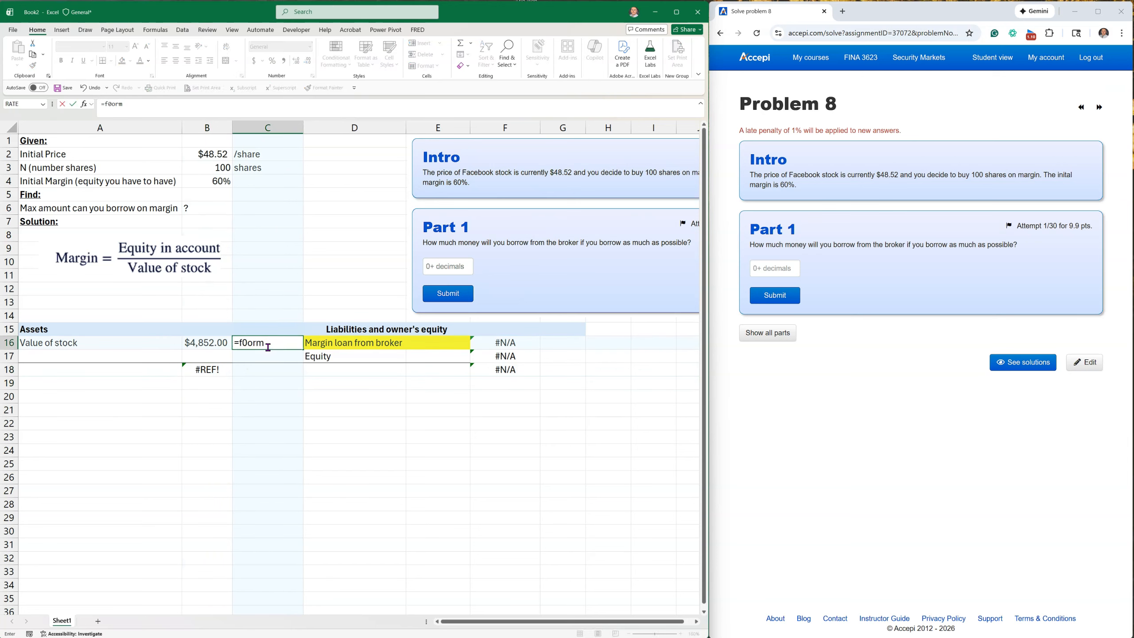
key("BackSpace")
key("BackSpace")
type("orm")
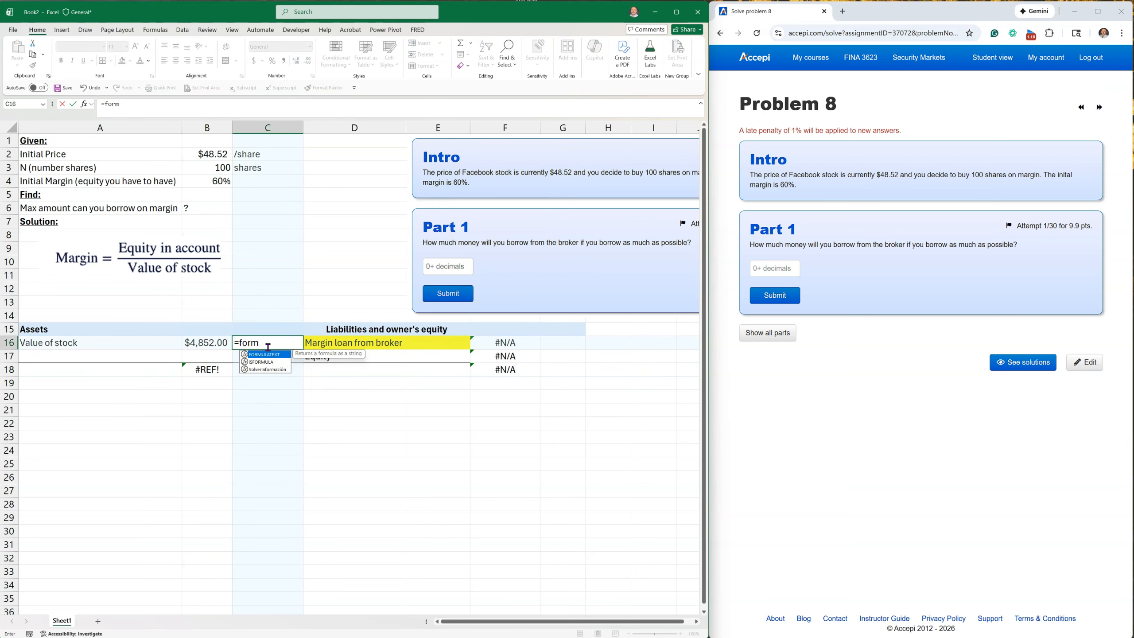
double_click(265, 355)
left_click(204, 343)
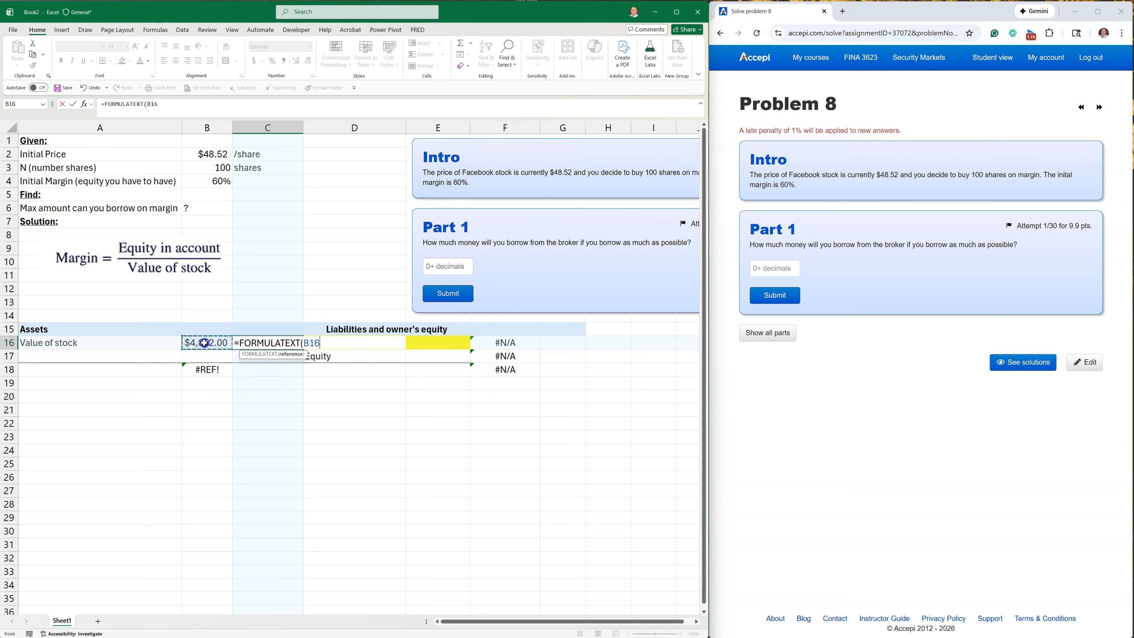
key("Return")
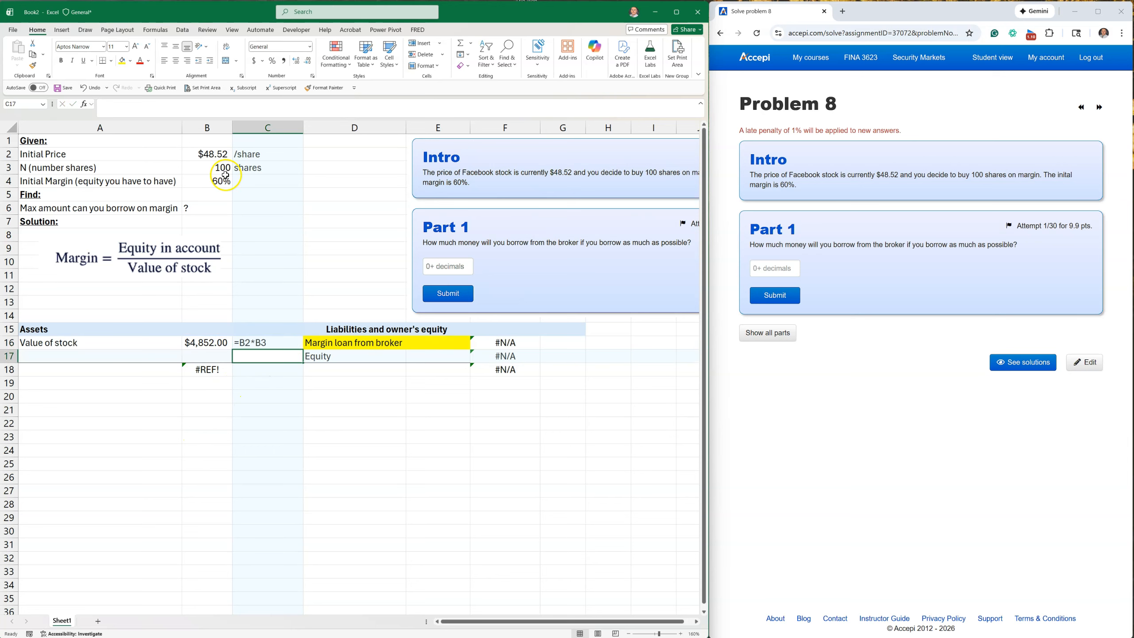
Replace the formula in B18 with the assets total =SUM(B16:B17).
left_click(214, 155)
left_click(198, 343)
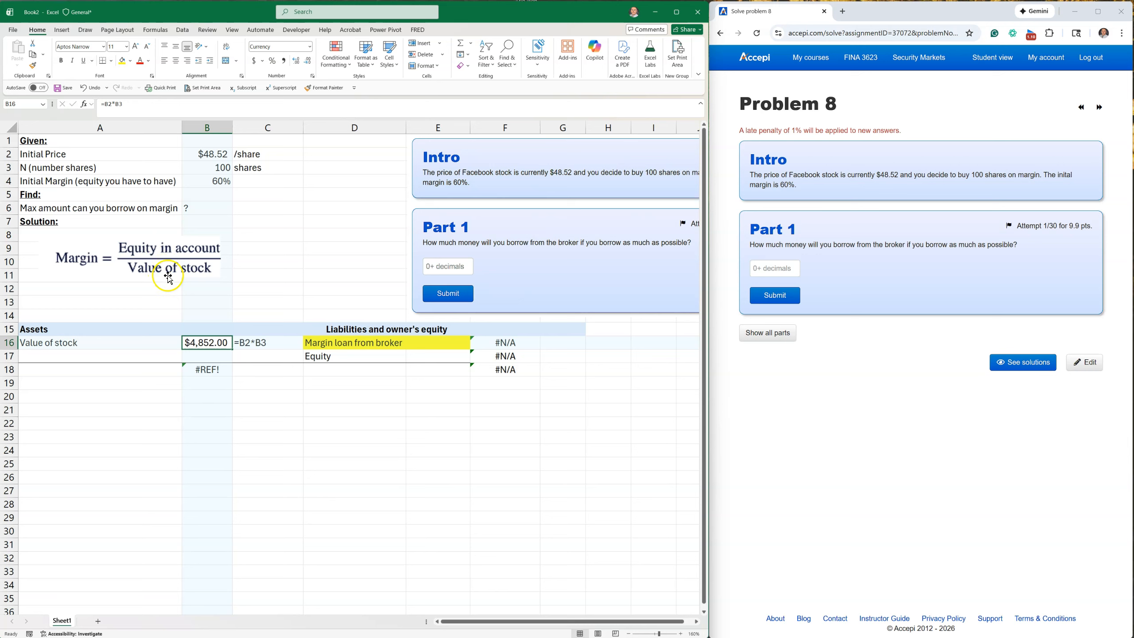
double_click(204, 369)
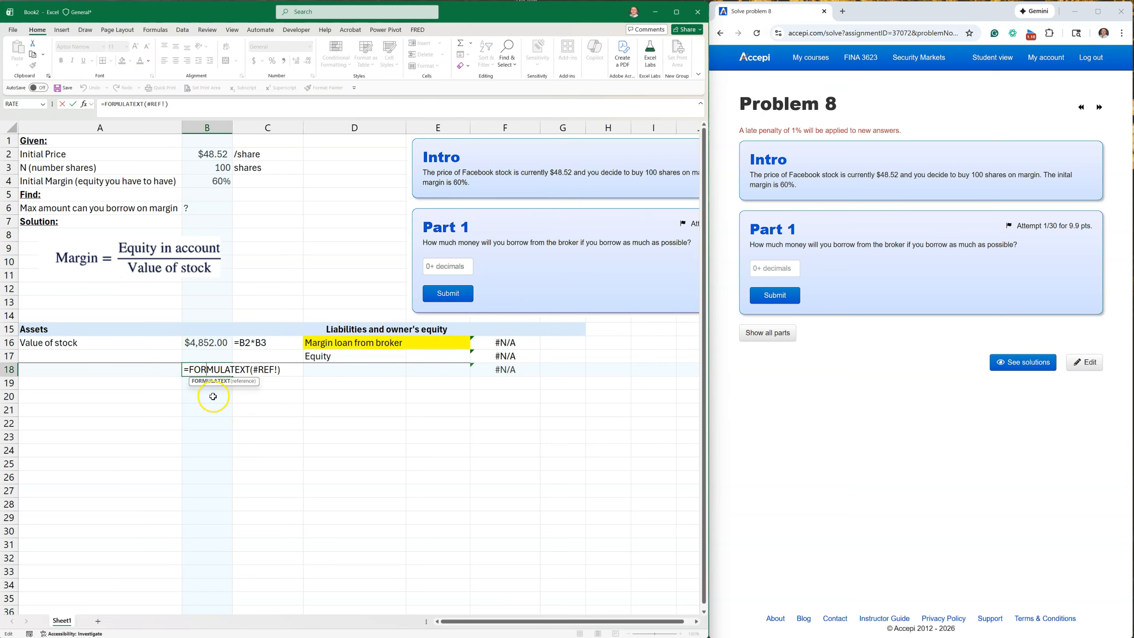
key("Escape")
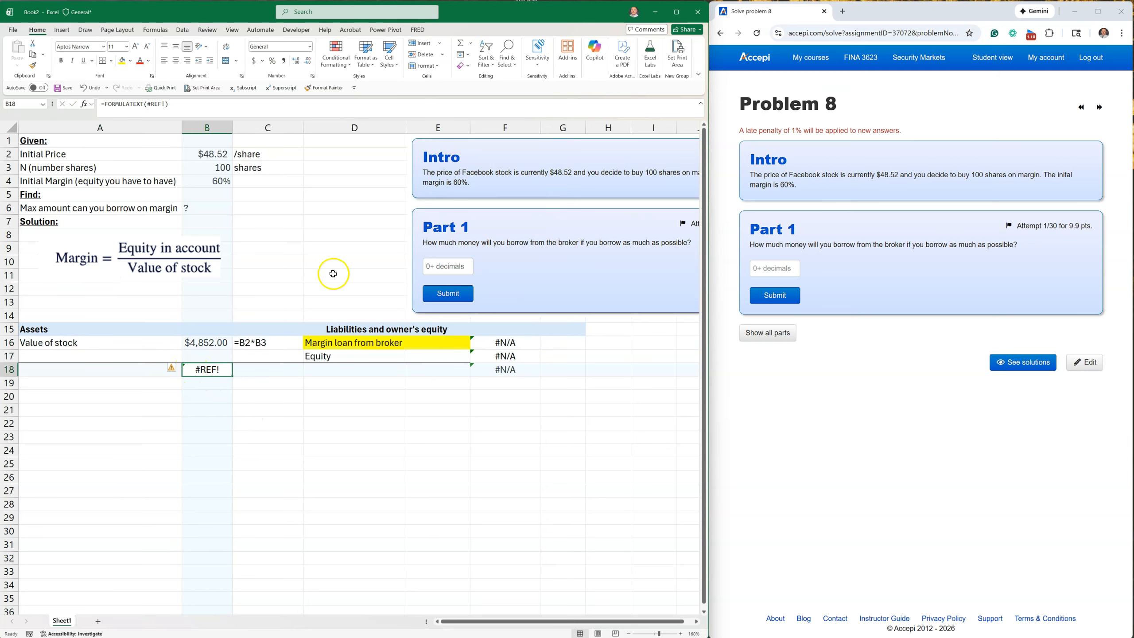
type("=b16")
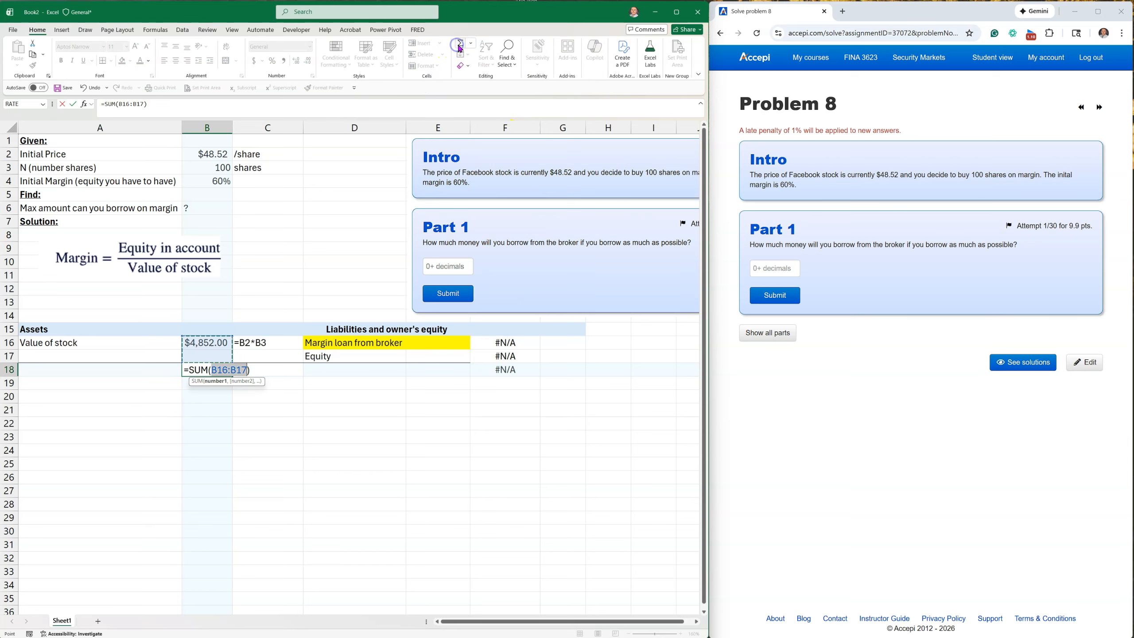
key("Return")
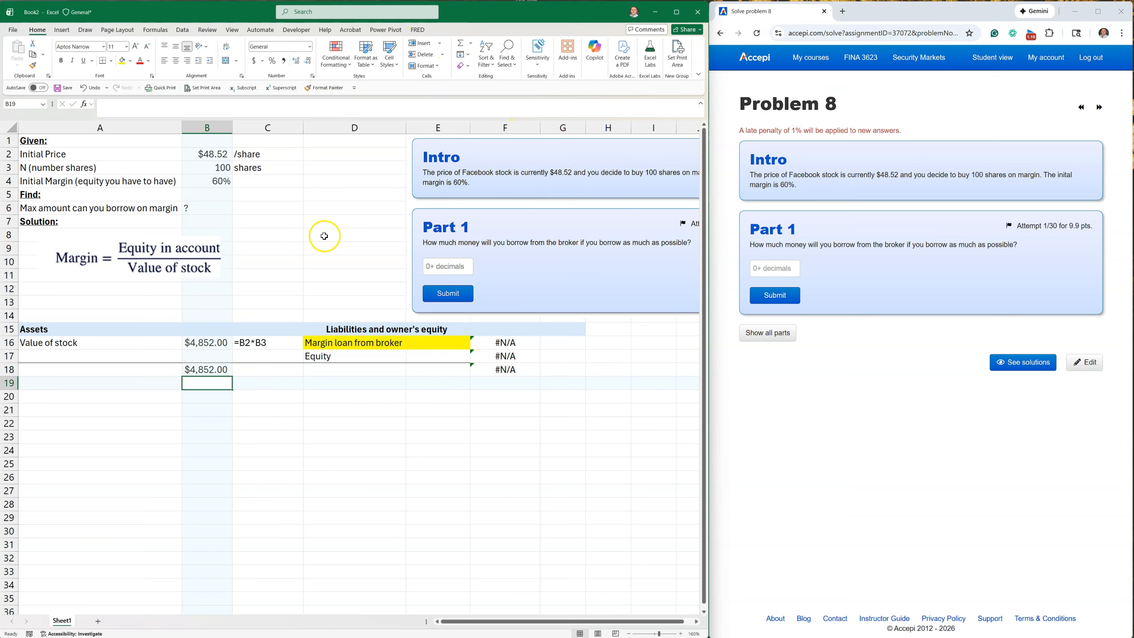
Calculate the equity in F17 as stock value times initial margin with =B16*B4.
left_click(221, 370)
left_click(397, 355)
left_click_drag(398, 355, 505, 356)
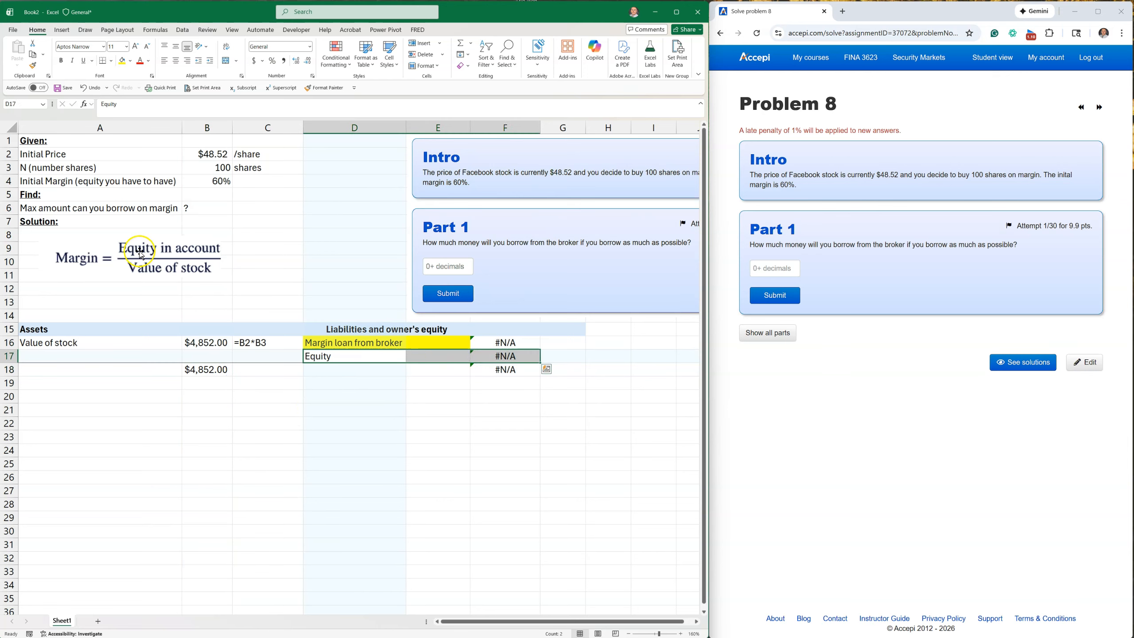
left_click(537, 435)
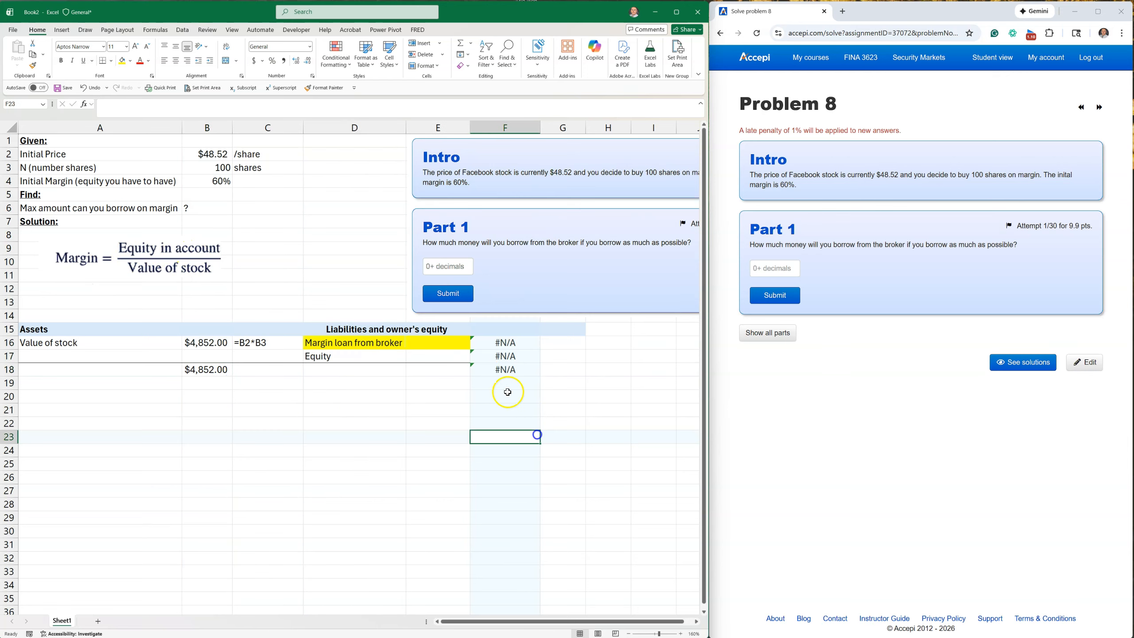
left_click(505, 357)
type("=")
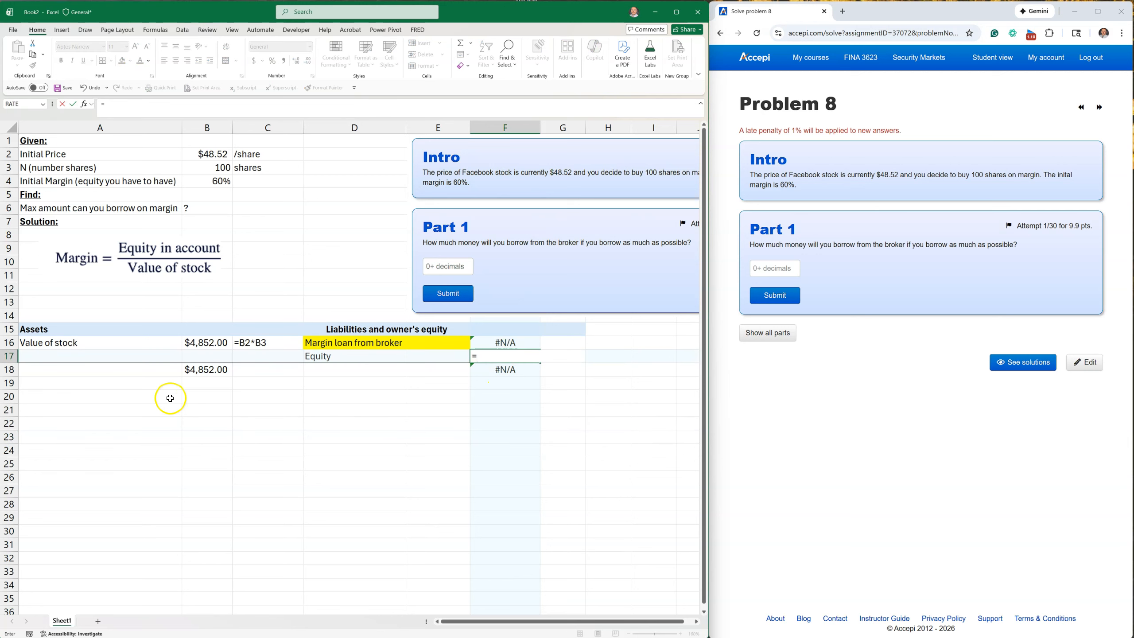
left_click(198, 343)
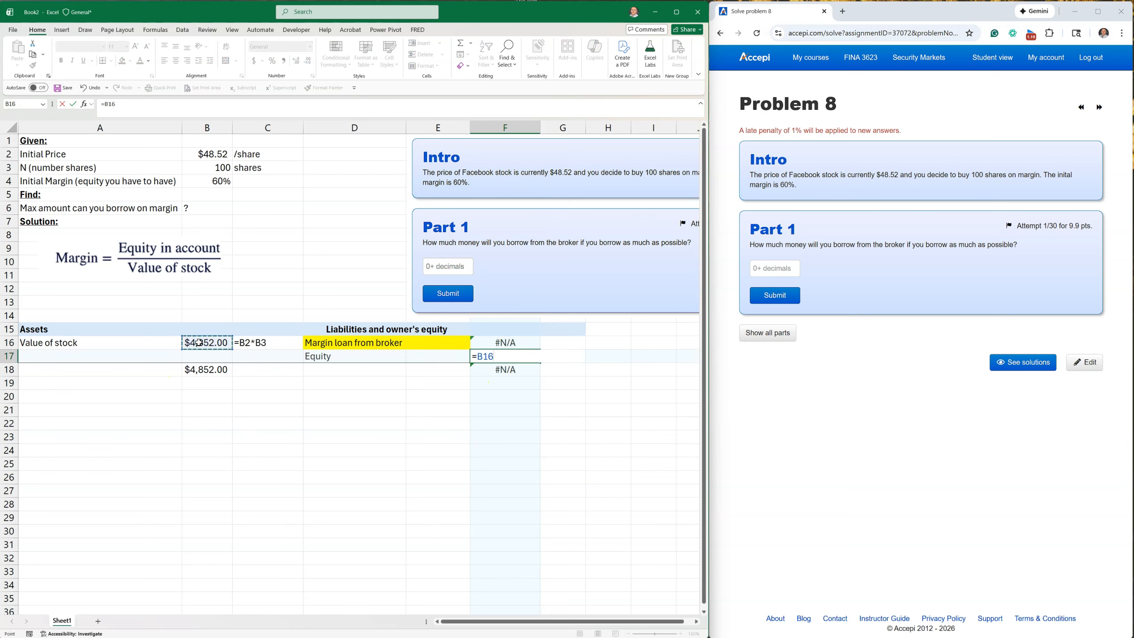
type("*")
left_click(211, 183)
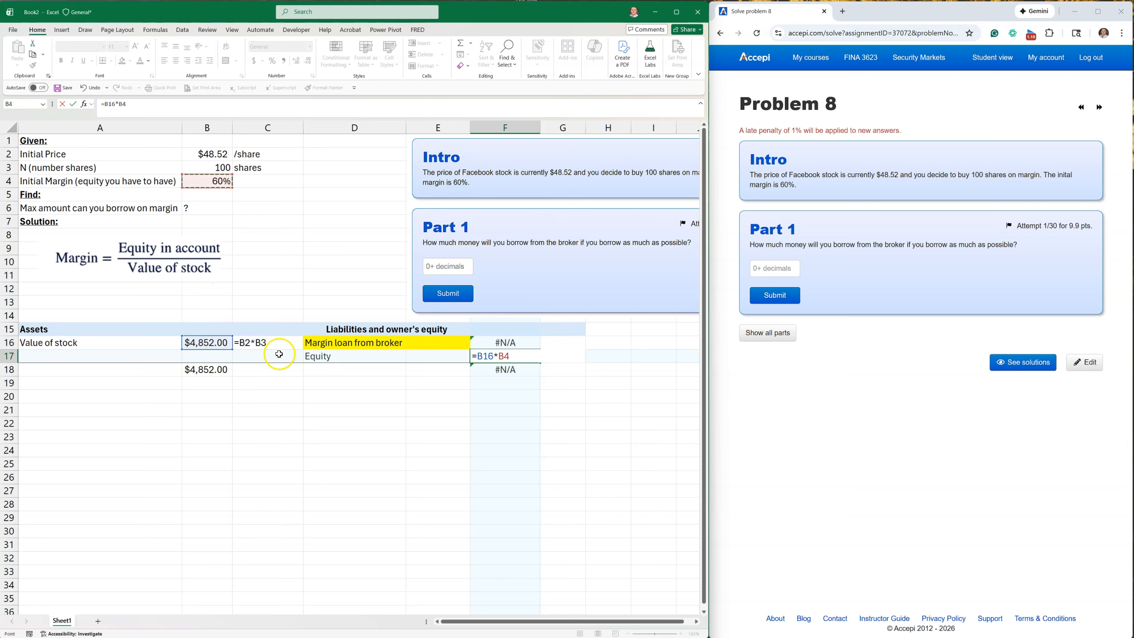
key("Return")
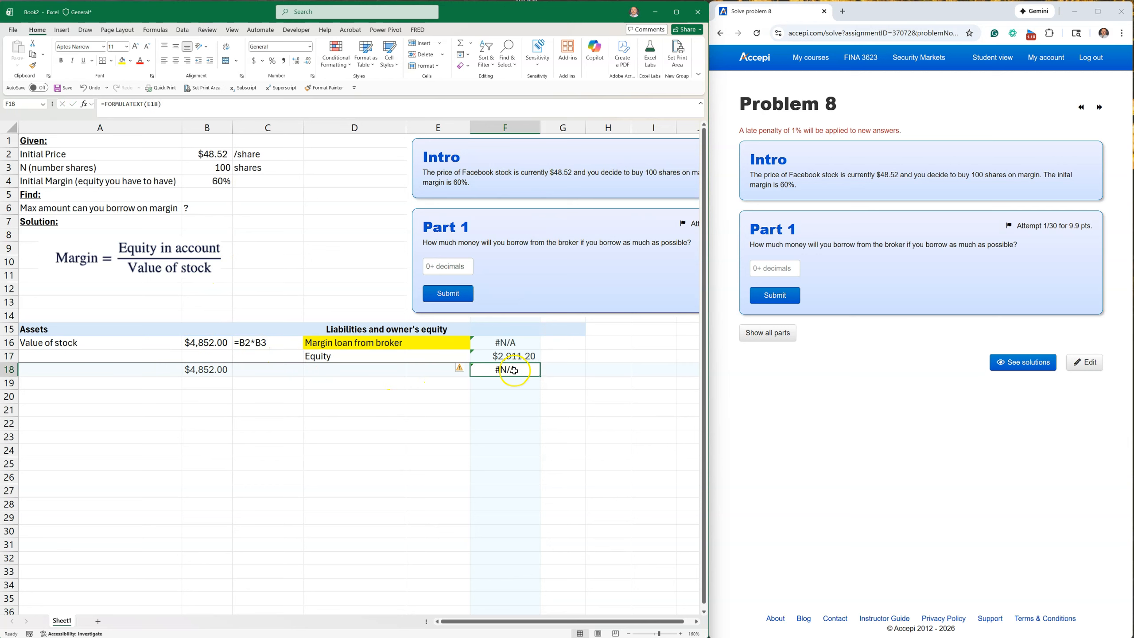
Calculate the margin loan from broker in F16 as total assets minus equity with =B18-F17.
left_click(506, 426)
left_click(506, 344)
type("=")
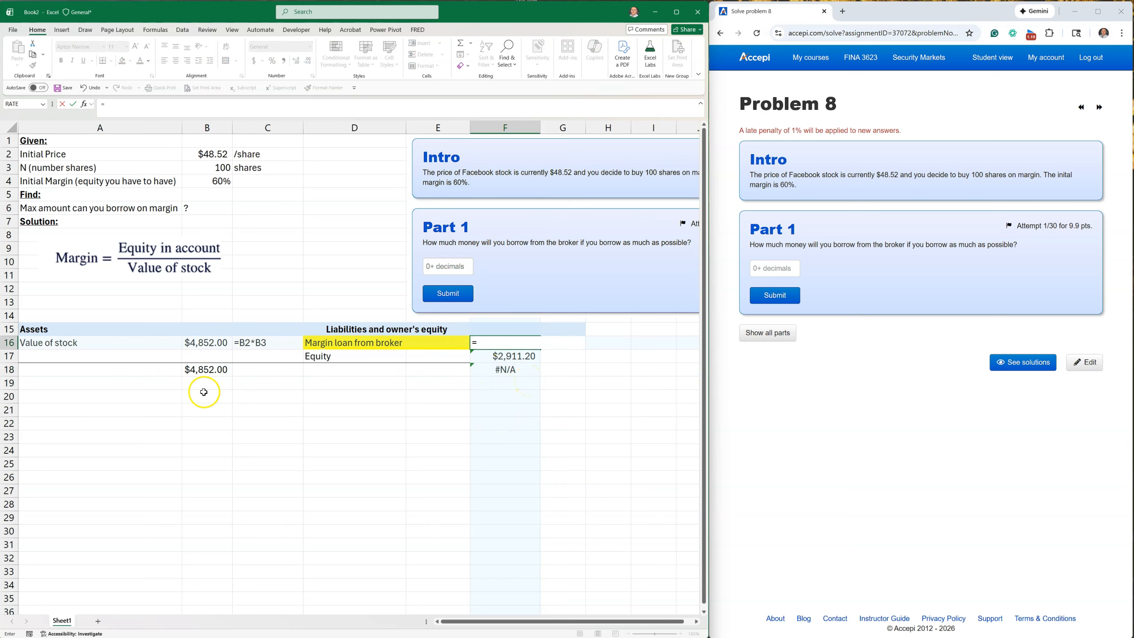
left_click(206, 371)
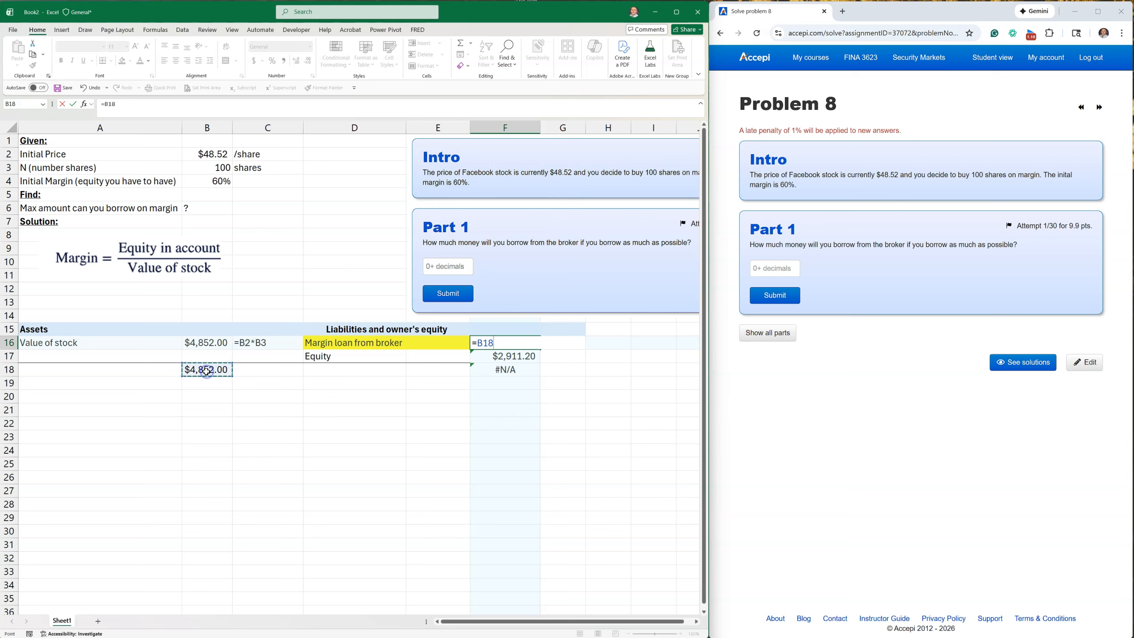
type("-")
left_click(493, 359)
key("Return")
Total the liabilities and owner's equity in F18 with =SUM(F16:F17).
left_click(514, 370)
left_click(462, 43)
key("Return")
left_click(515, 357)
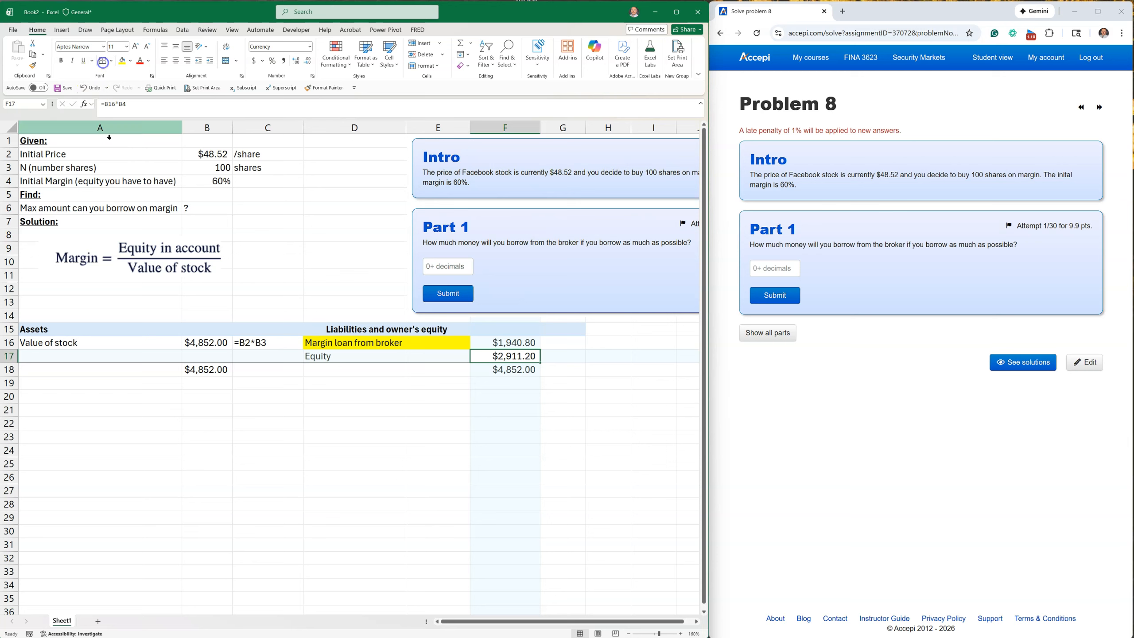
left_click(270, 425)
Fill the margin loan amount in F16 with yellow to match its label.
left_click(516, 342)
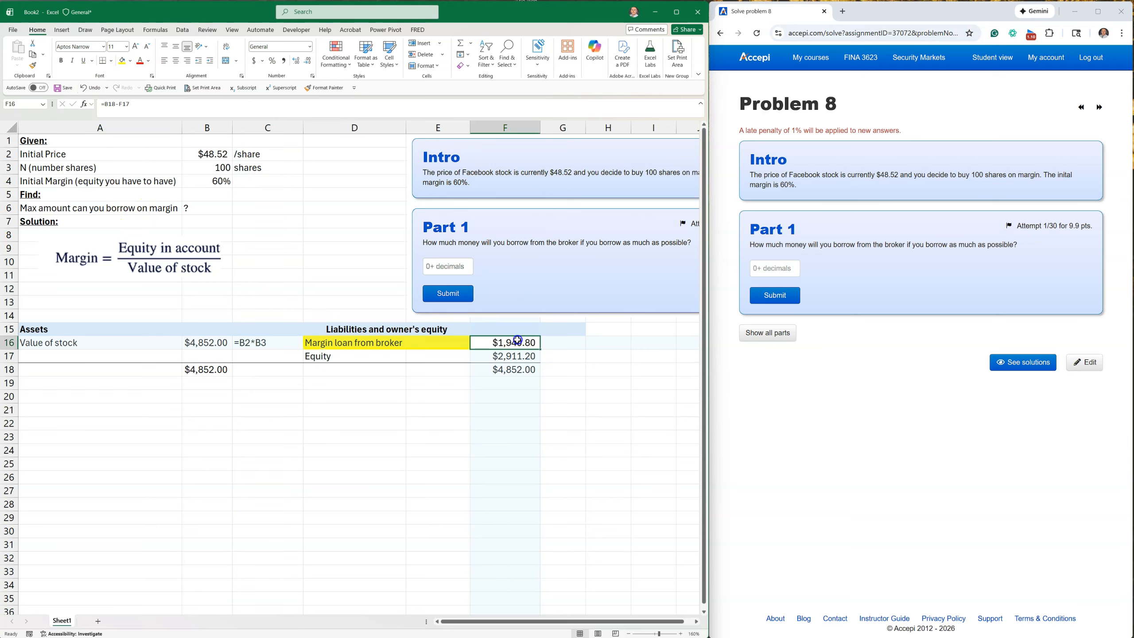
left_click(122, 60)
left_click(324, 488)
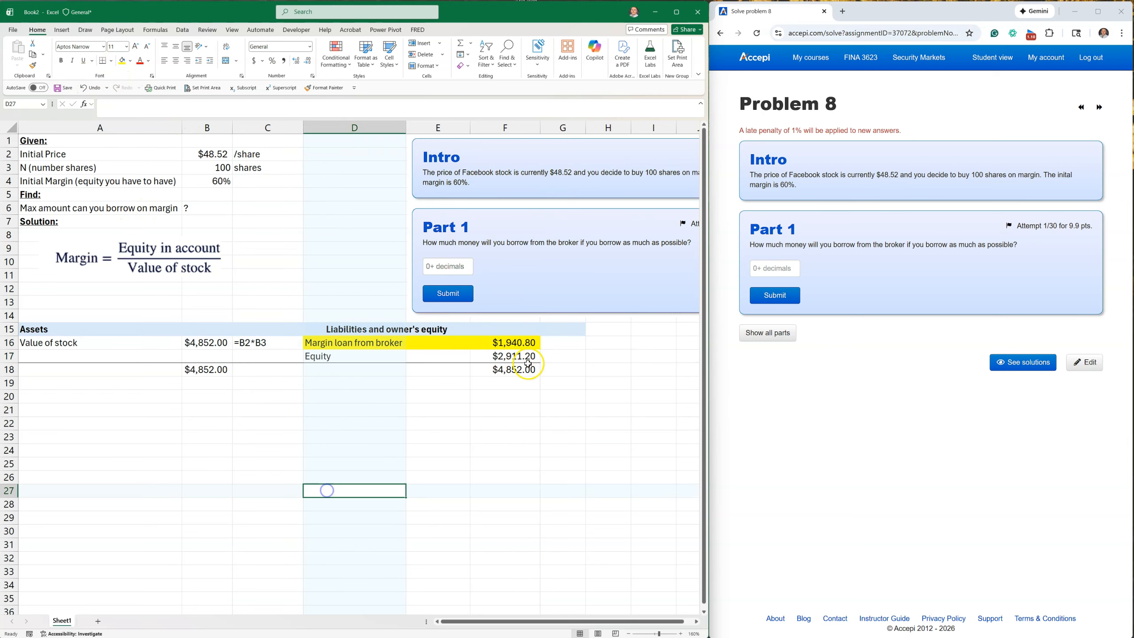
Copy the formula text display from C16 to G16:G18 to show the formulas of column F.
left_click(562, 356)
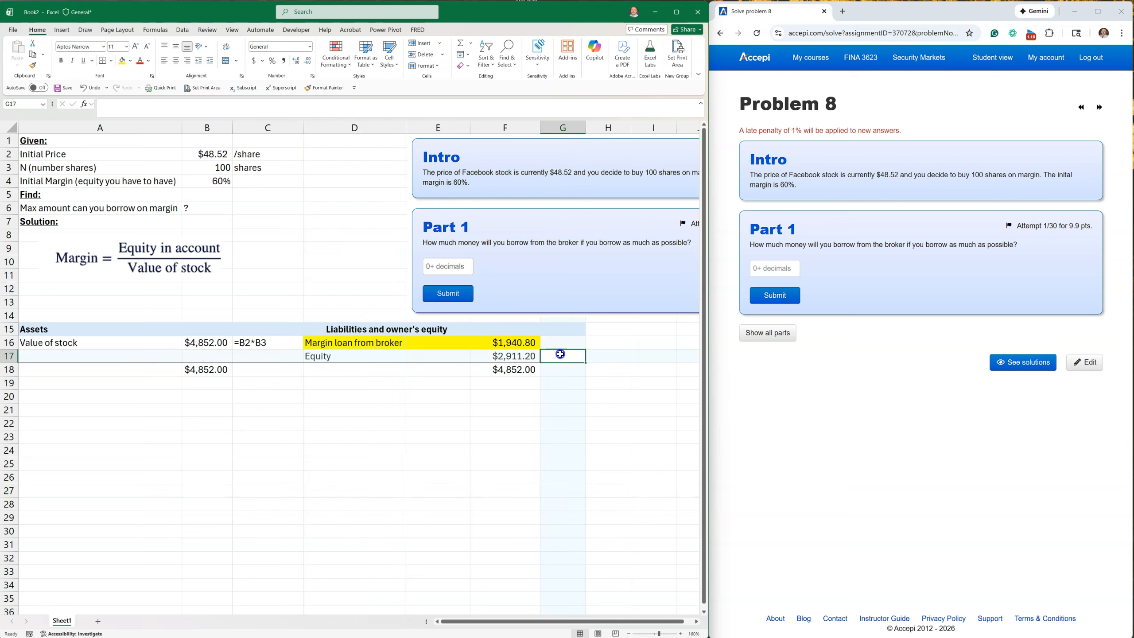
left_click(263, 342)
key("ctrl+c")
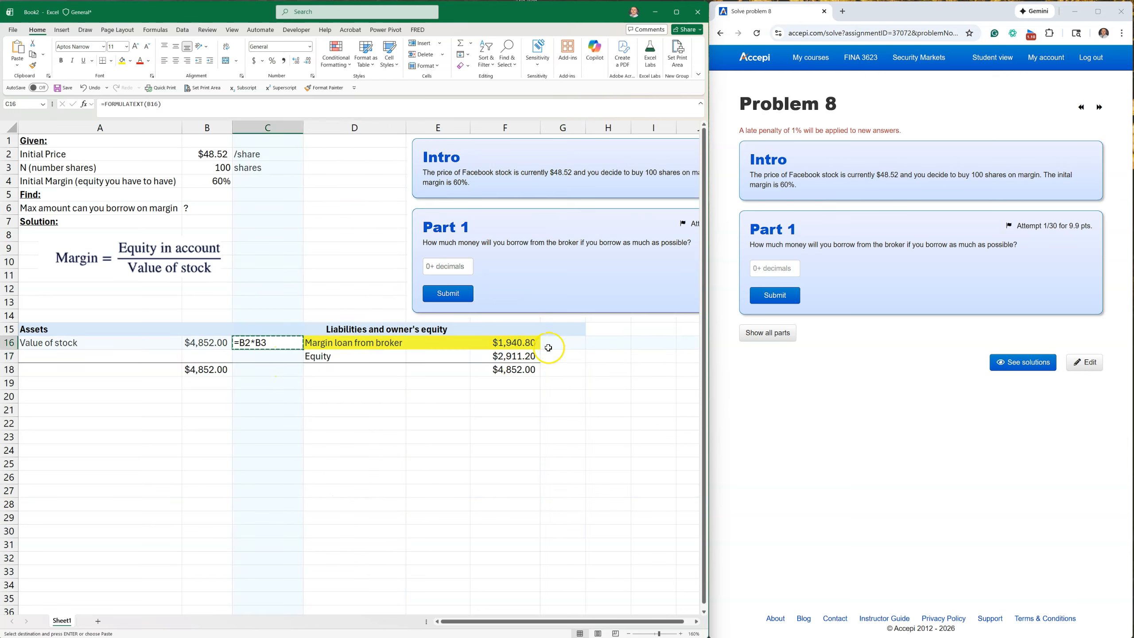
left_click_drag(562, 342, 563, 370)
key("ctrl+v")
left_click(475, 469)
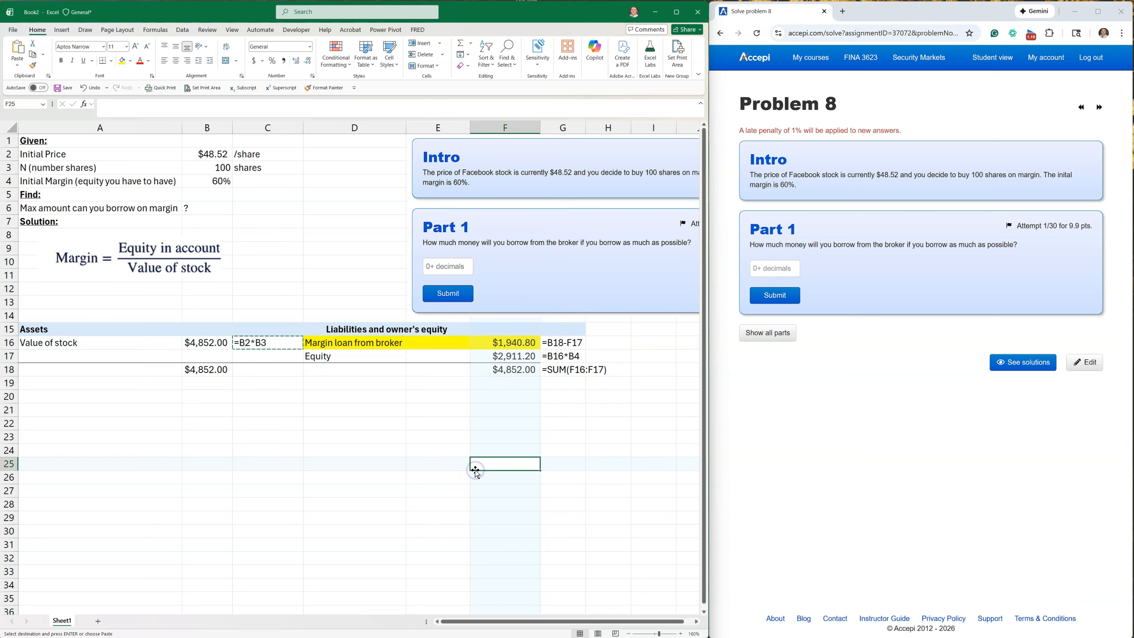
left_click(508, 358)
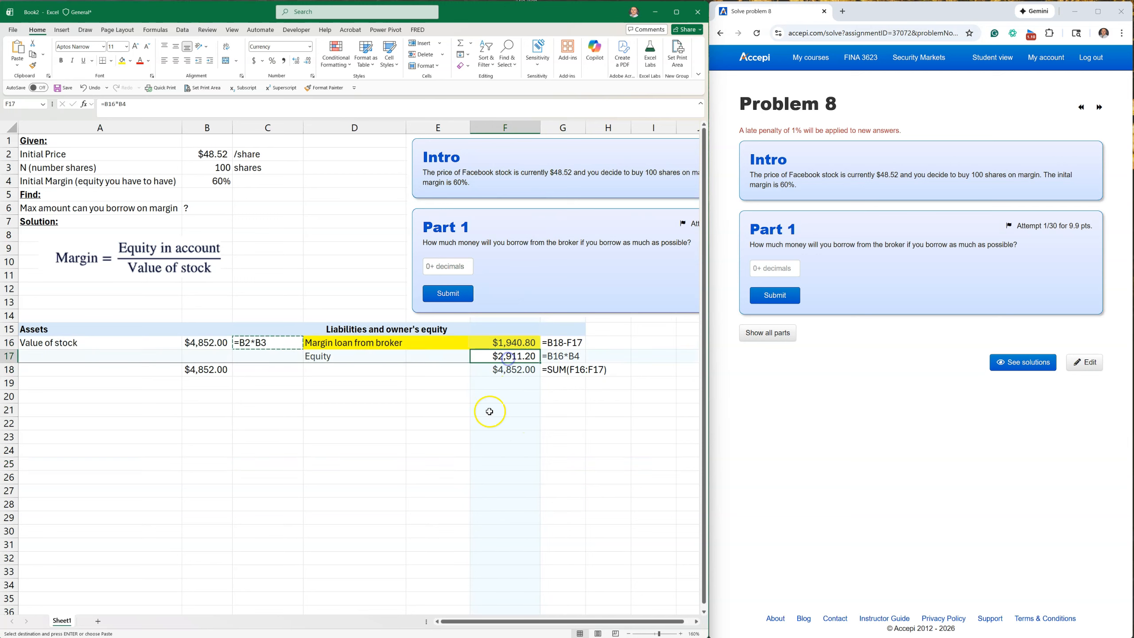
left_click(196, 342)
left_click(504, 339)
left_click(526, 455)
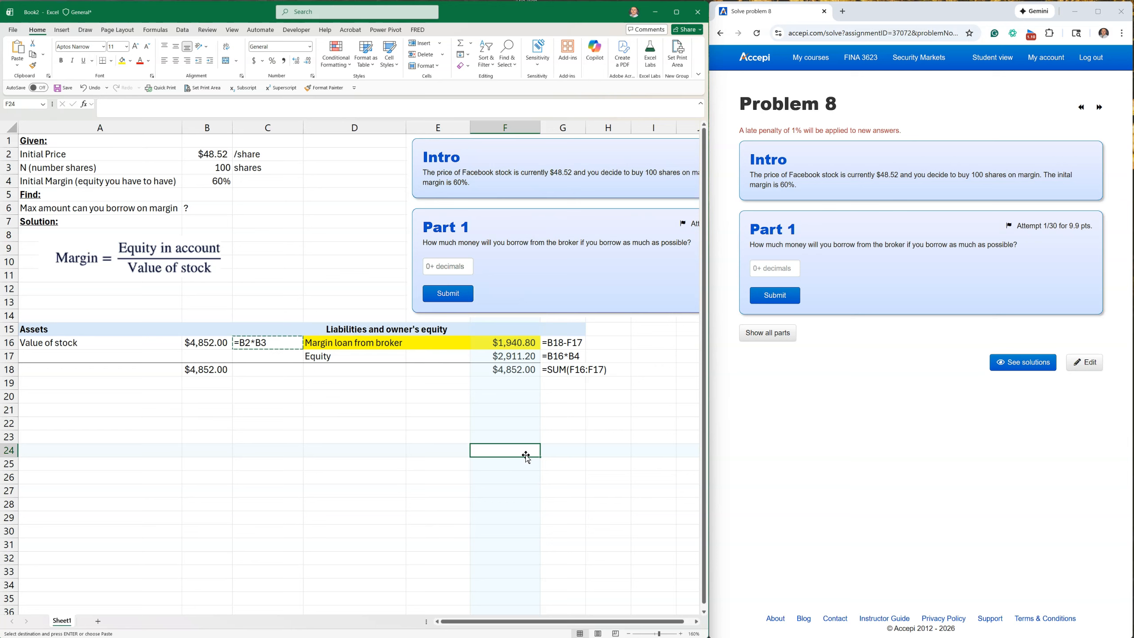
key("Escape")
Calculate the margin loan a second way in H16 with =B16*(1-B4).
left_click(600, 343)
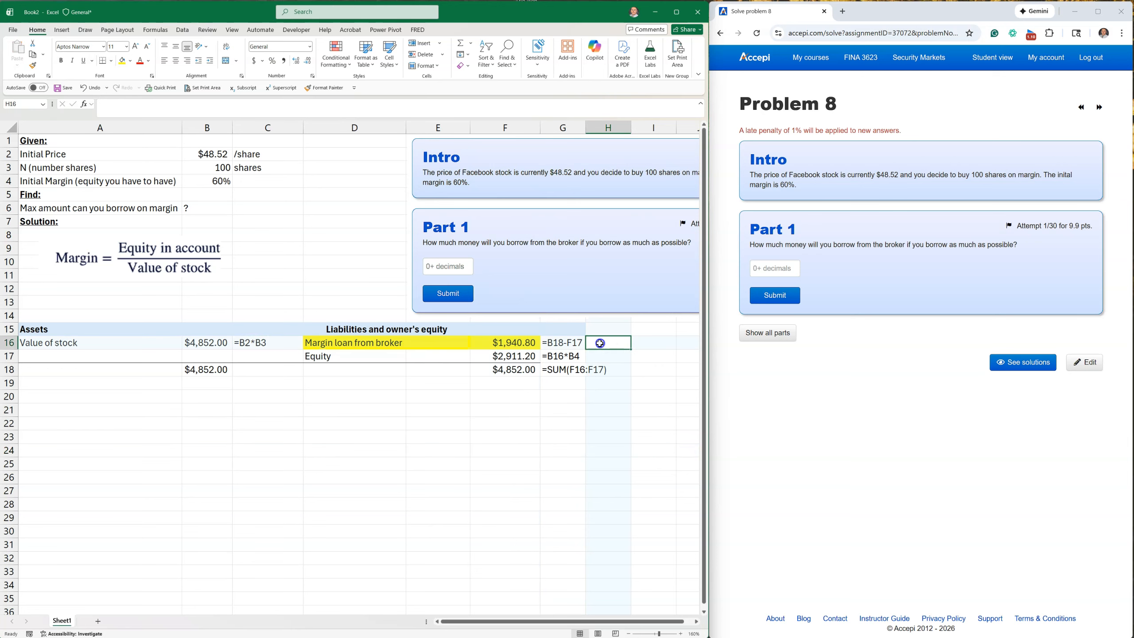
type("=")
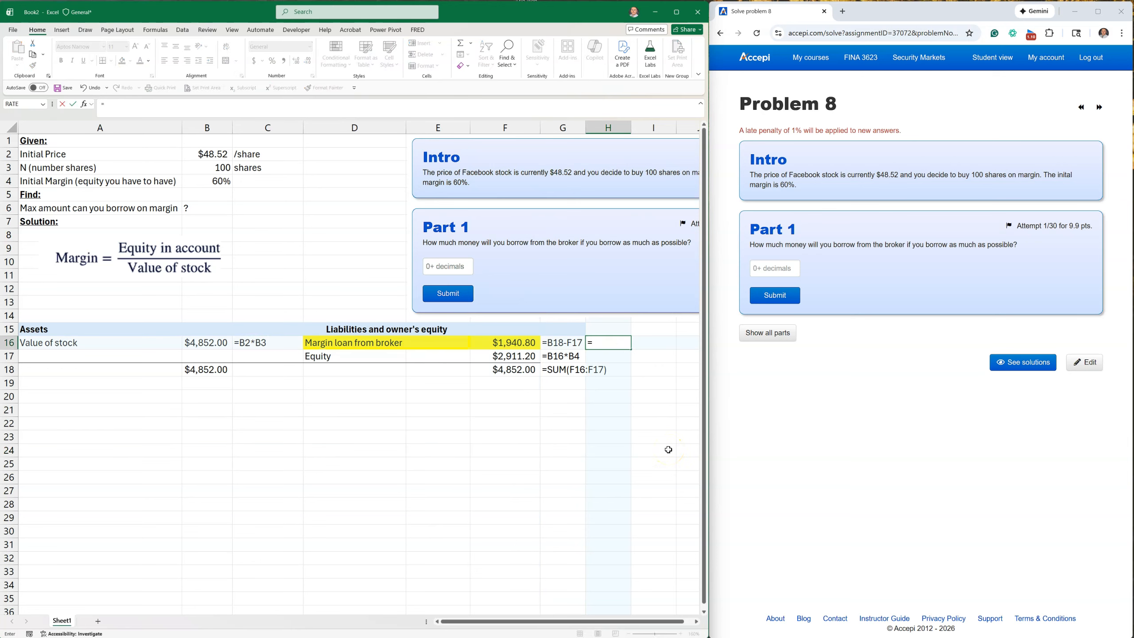
left_click(199, 348)
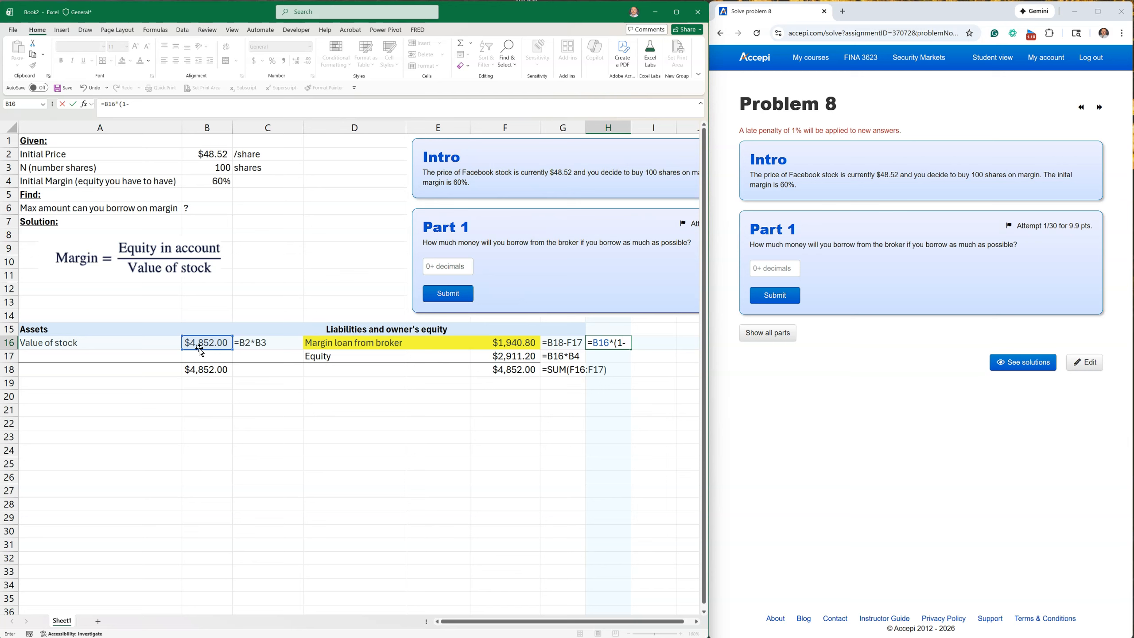
left_click(198, 182)
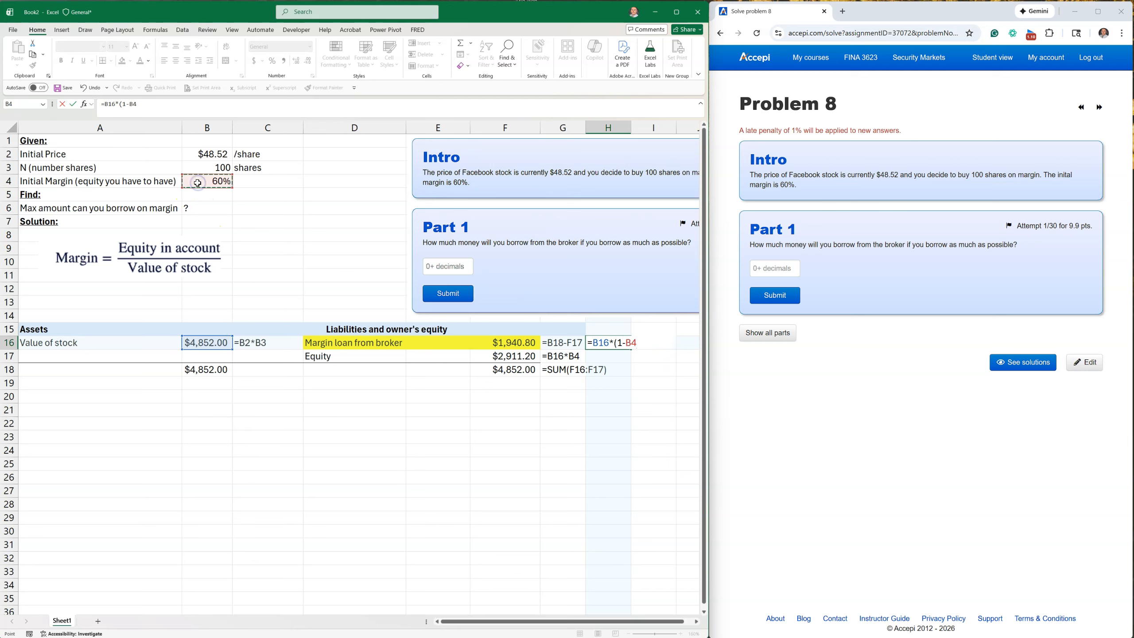
key("Return")
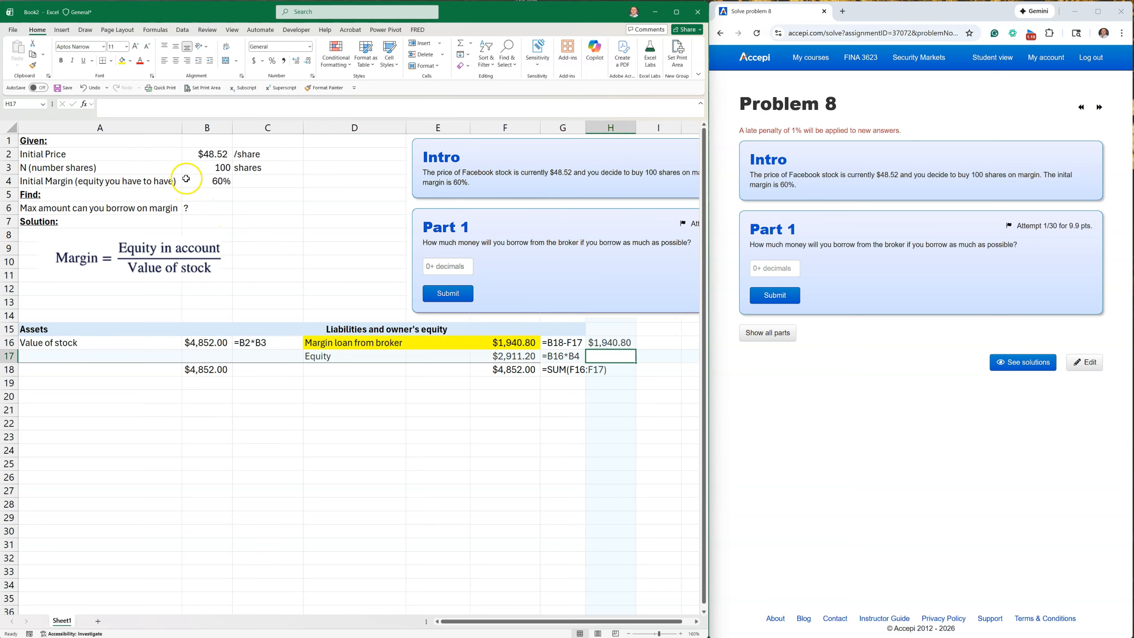
Copy the formula text display from G16 to I16 to show the formula of H16.
left_click(554, 342)
key("ctrl+c")
left_click(663, 342)
key("ctrl+v")
left_click(570, 466)
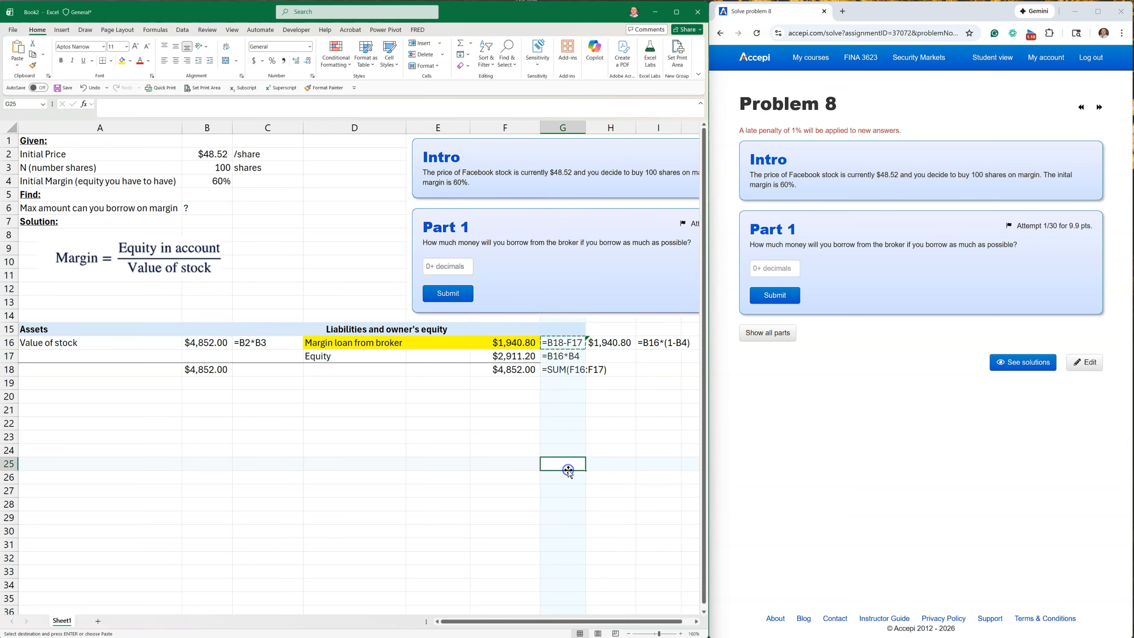
Fill the alternative loan amount in H16 with yellow.
left_click(610, 342)
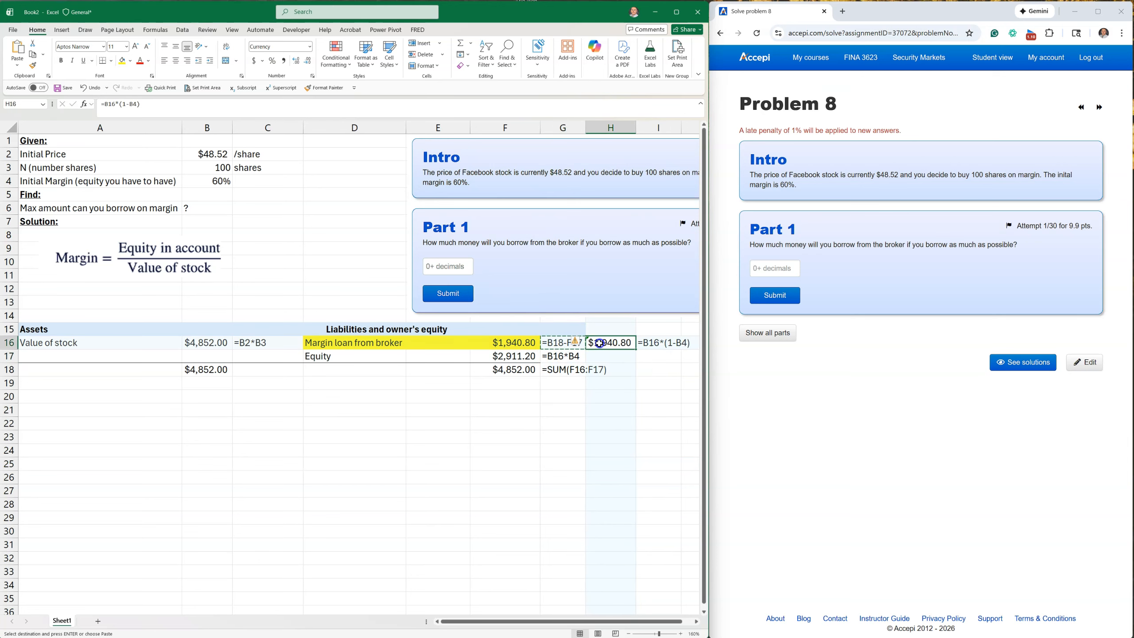
left_click(121, 60)
left_click(287, 502)
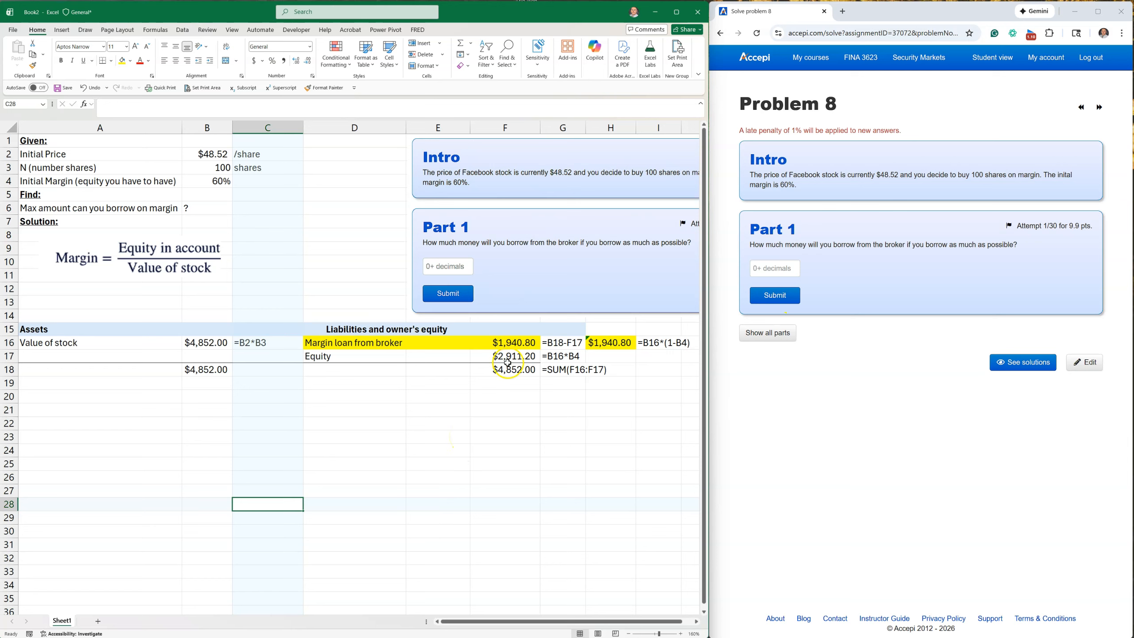
Copy the loan amount from F16 into the Part 1 answer, remove the dollar sign, and submit 1,940.80.
left_click(517, 345)
key("ctrl+c")
left_click(762, 268)
key("ctrl+v")
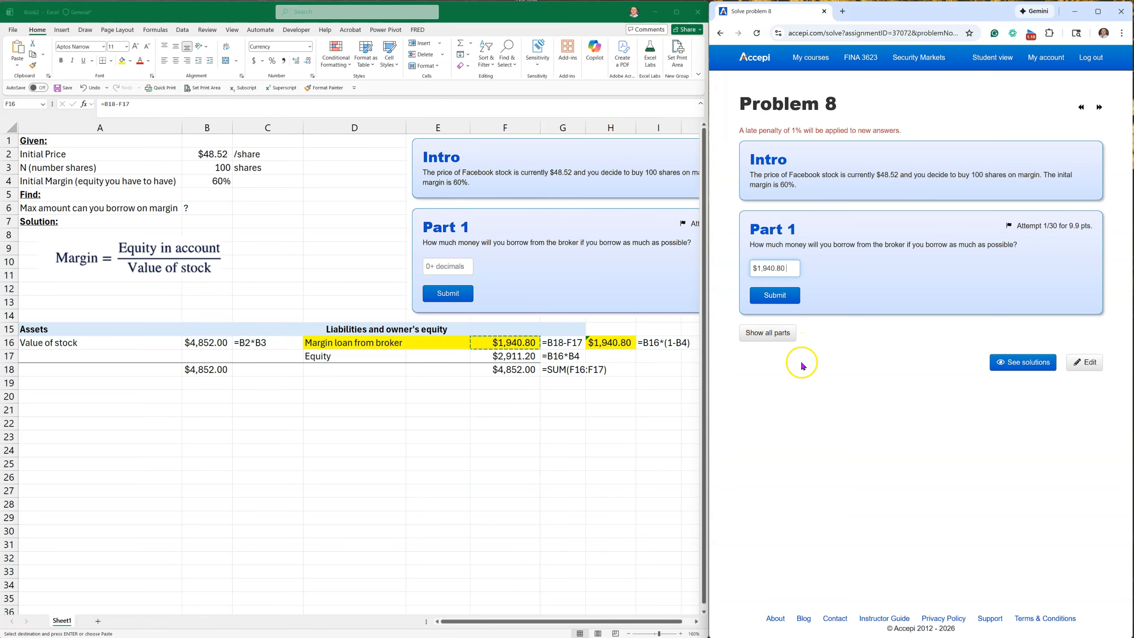
left_click(780, 295)
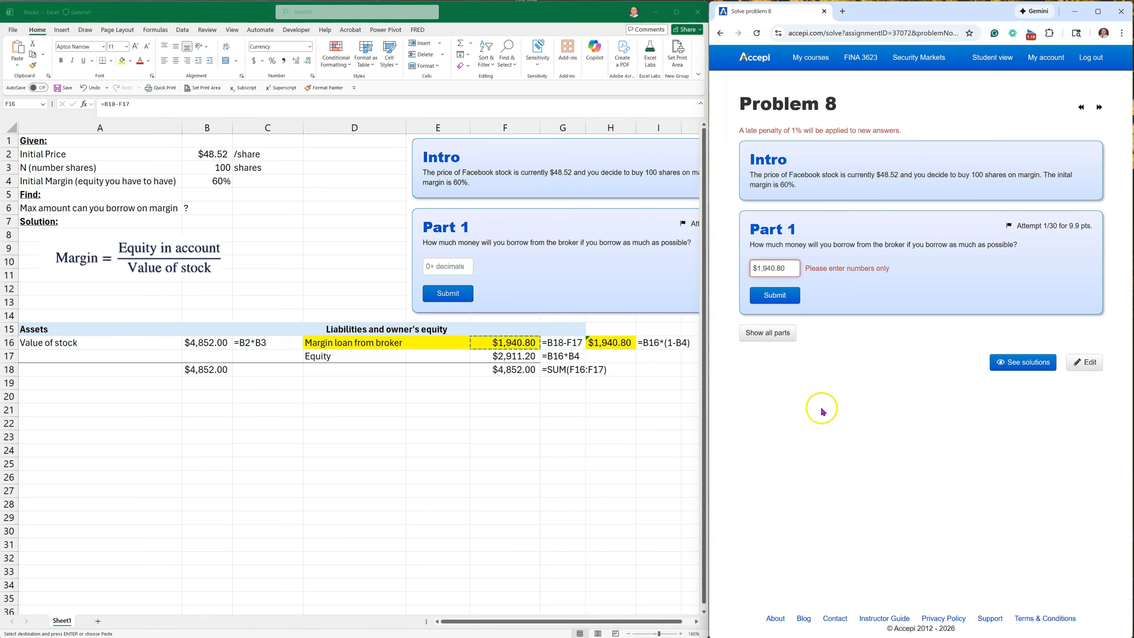
left_click(755, 268)
key("Delete")
left_click(781, 296)
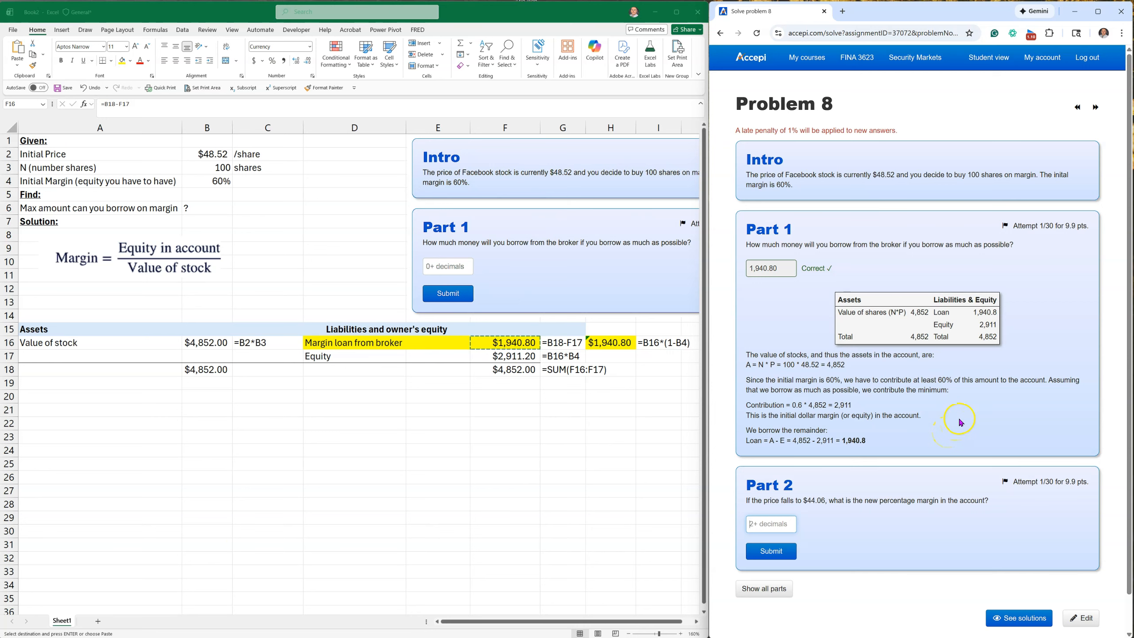
Capture the Part 2 question from the web page and place the picture in the worksheet just below the liabilities and equity columns.
scroll(962, 415, "down", 2)
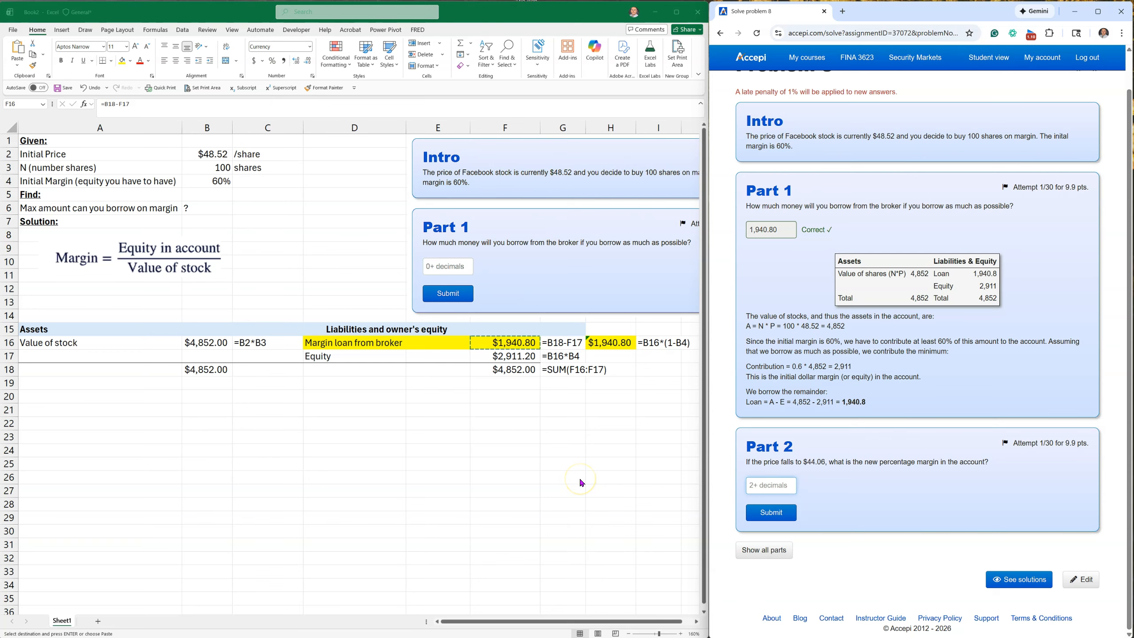
key("super+shift+s")
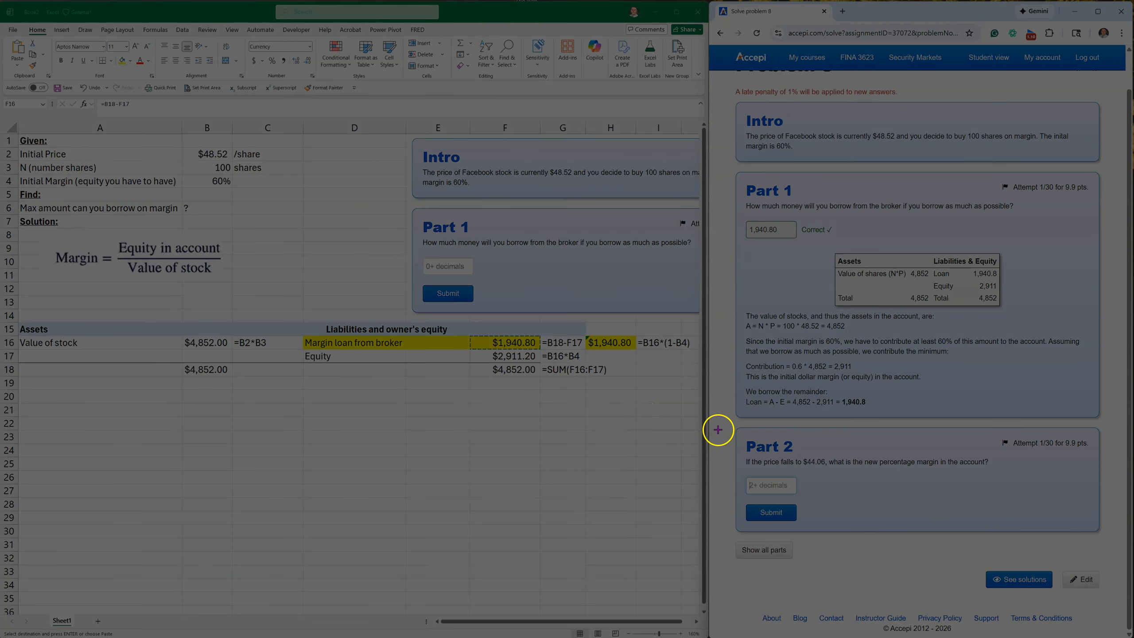
left_click_drag(735, 421, 1094, 539)
left_click(428, 395)
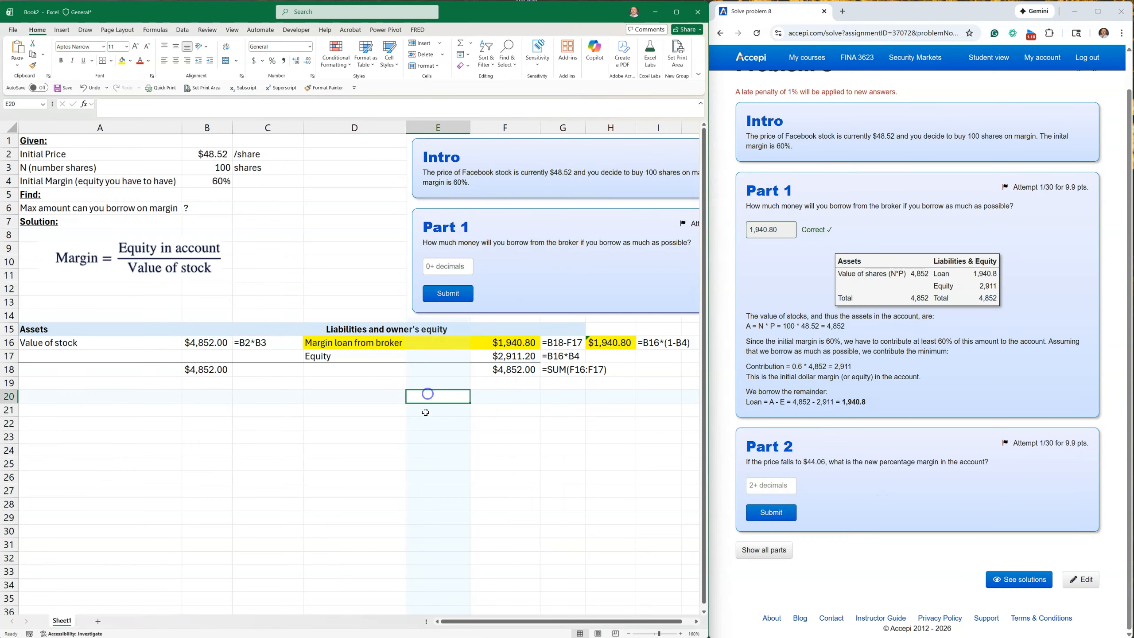
key("ctrl+v")
left_click_drag(409, 437, 646, 539)
left_click_drag(660, 499, 474, 481)
left_click_drag(584, 479, 455, 402)
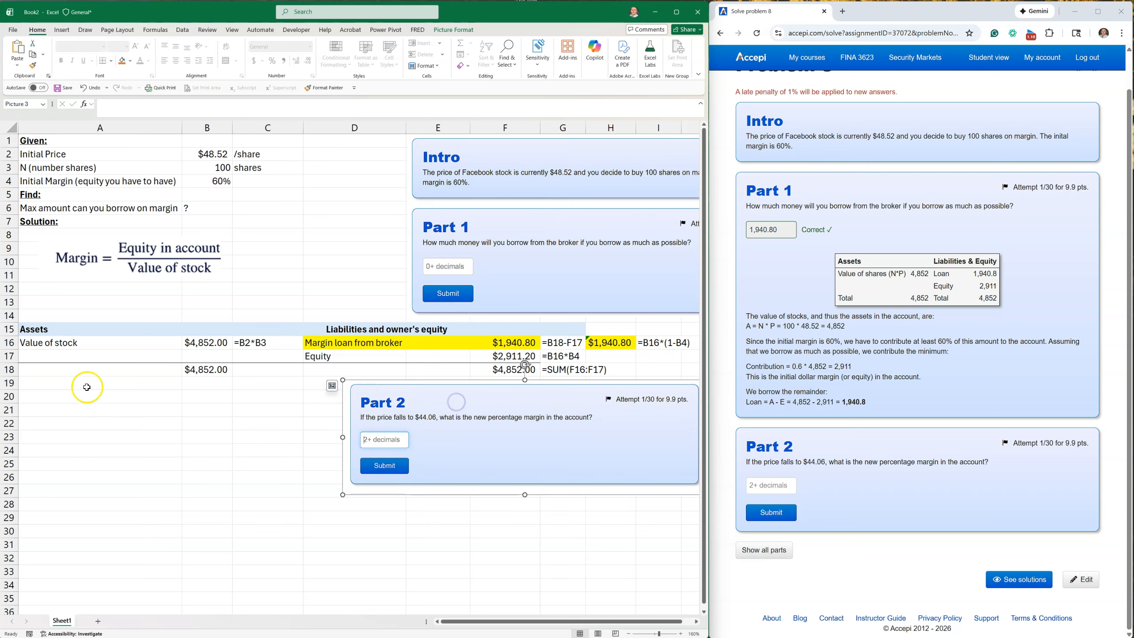
Enter the heading "Given:" in A20 and make it bold and underlined.
left_click(71, 397)
type("g")
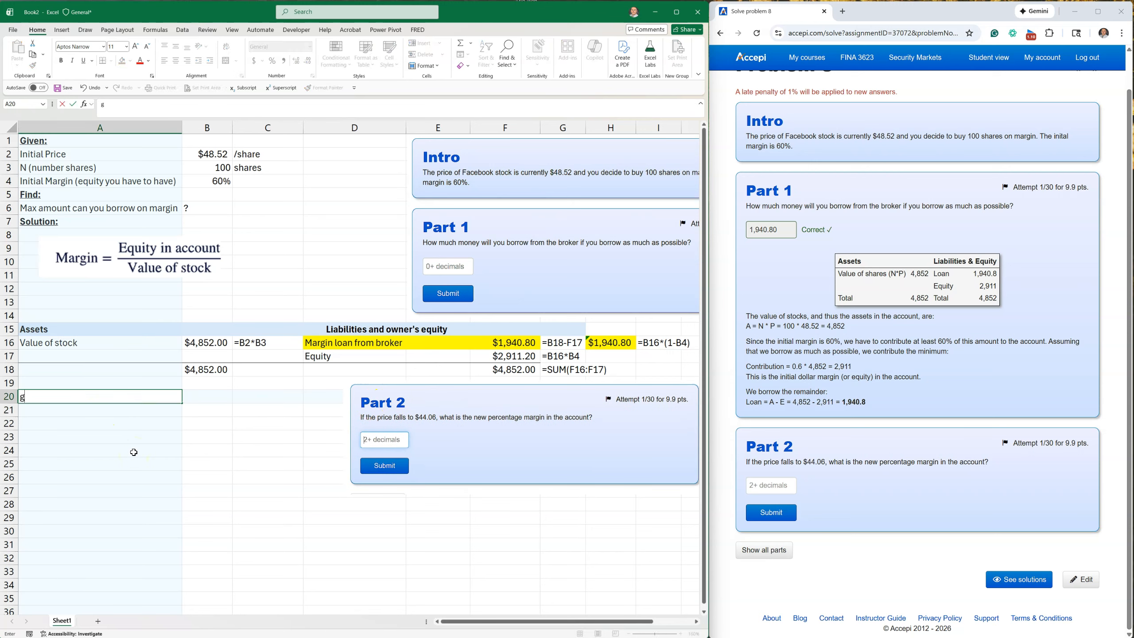
type("iven:")
key("Return")
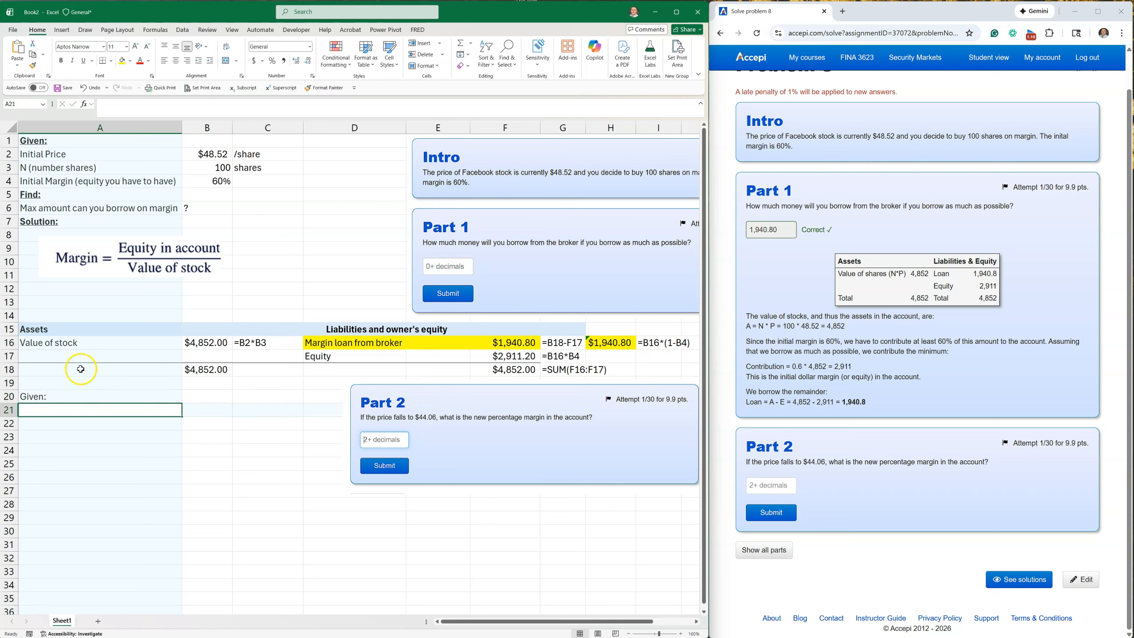
left_click(56, 394)
left_click(61, 60)
left_click(82, 60)
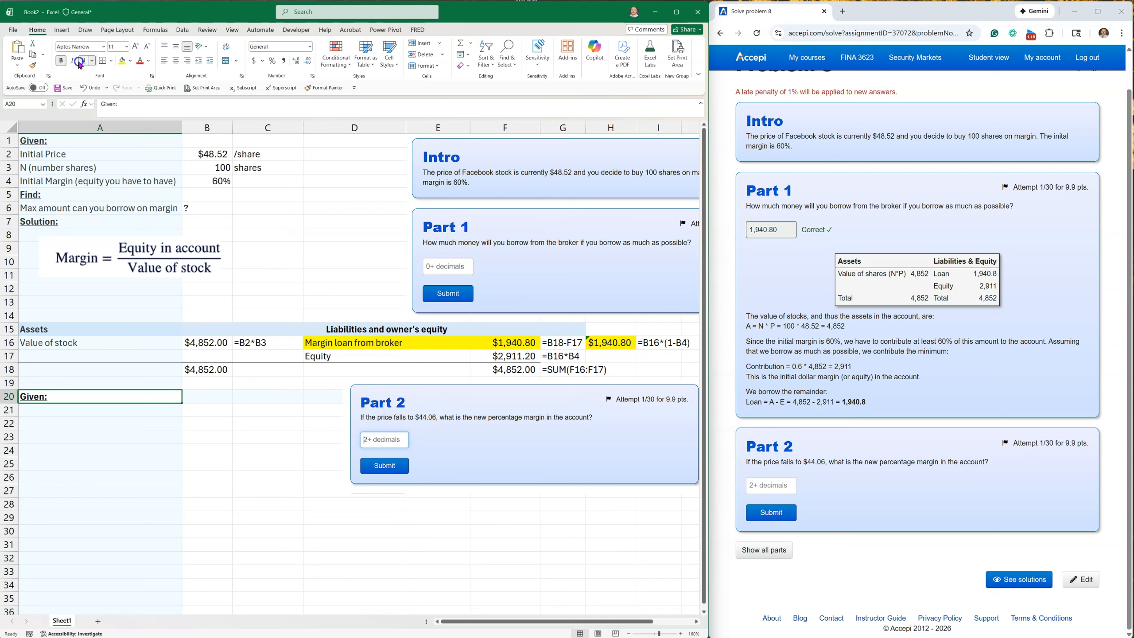
Enter "Price fell to" in A21, $44.06 in B21 and the unit "/share" in C21.
left_click(74, 407)
type("Price fell to")
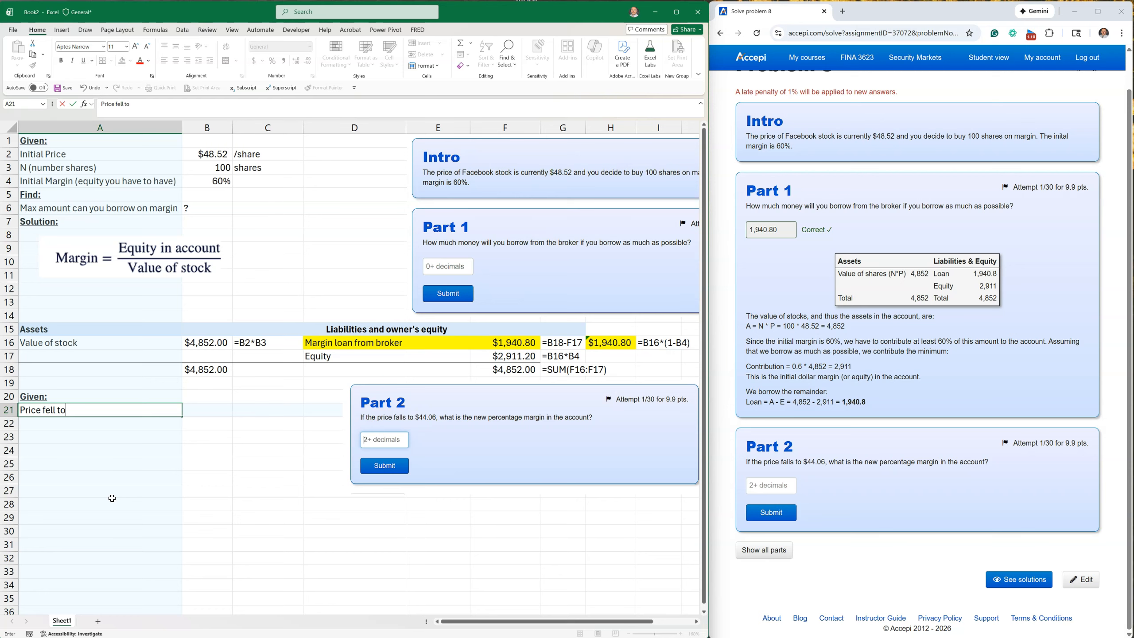
key("Tab")
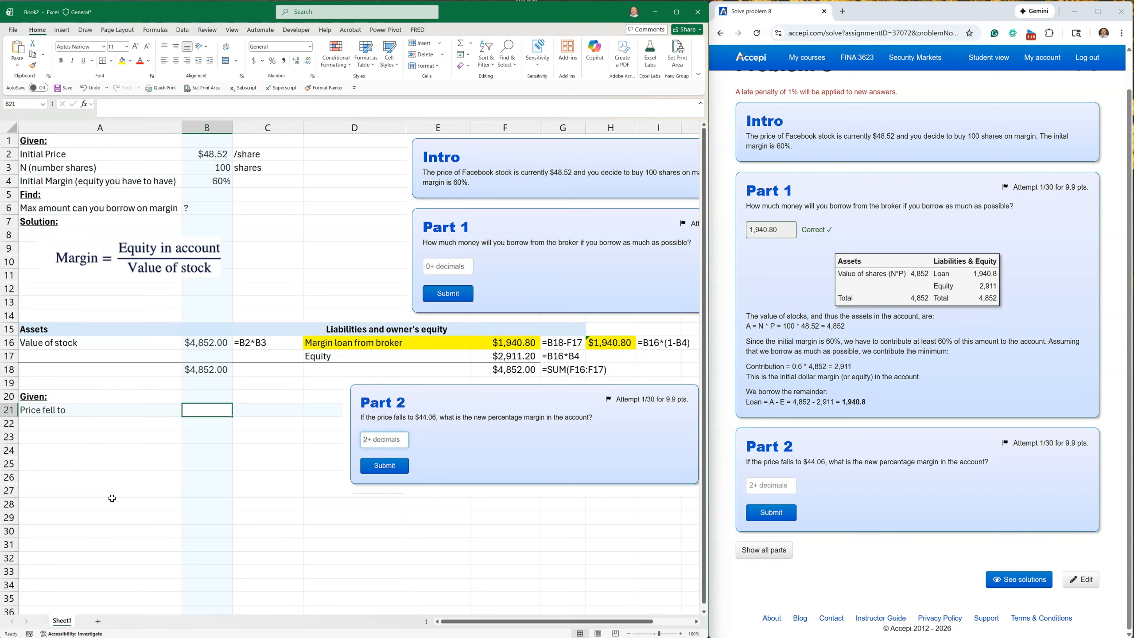
type("$44.06")
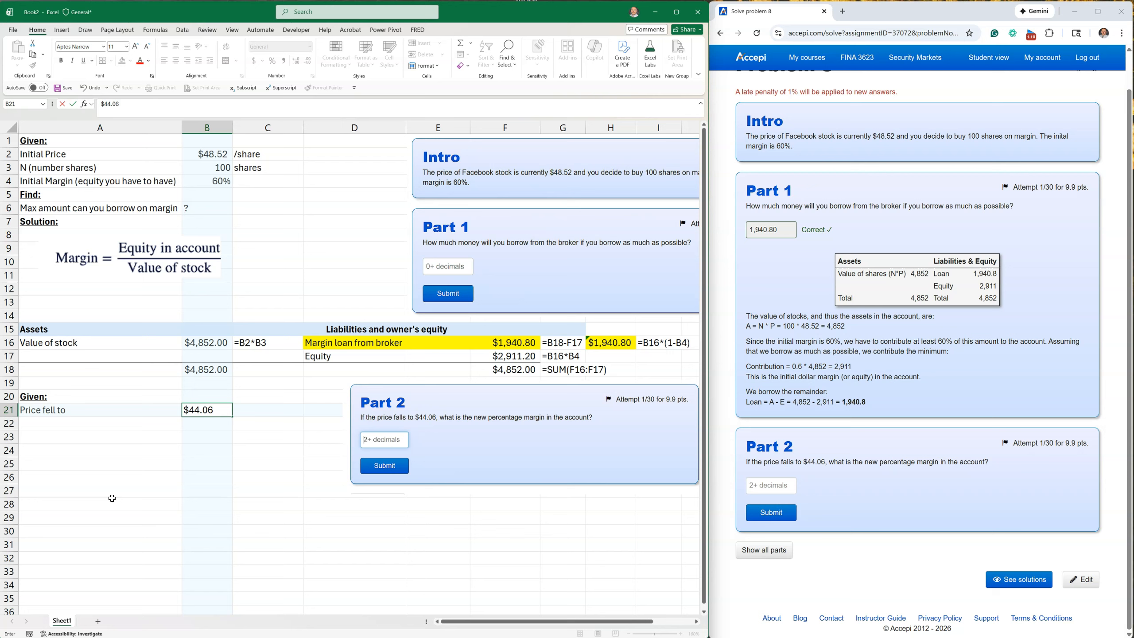
key("Tab")
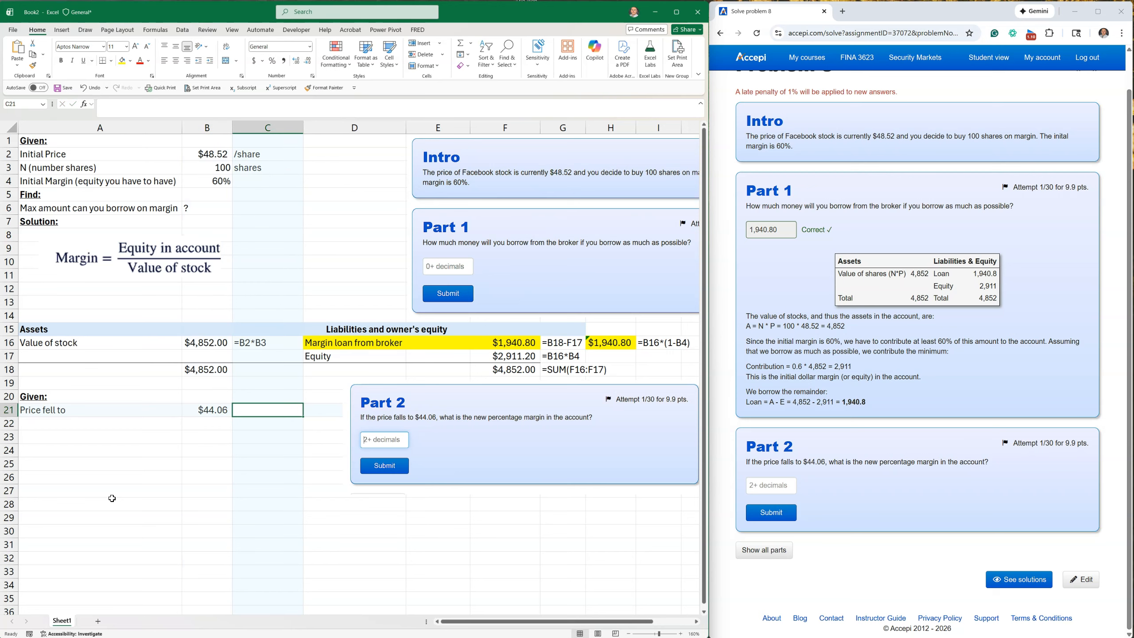
type("'")
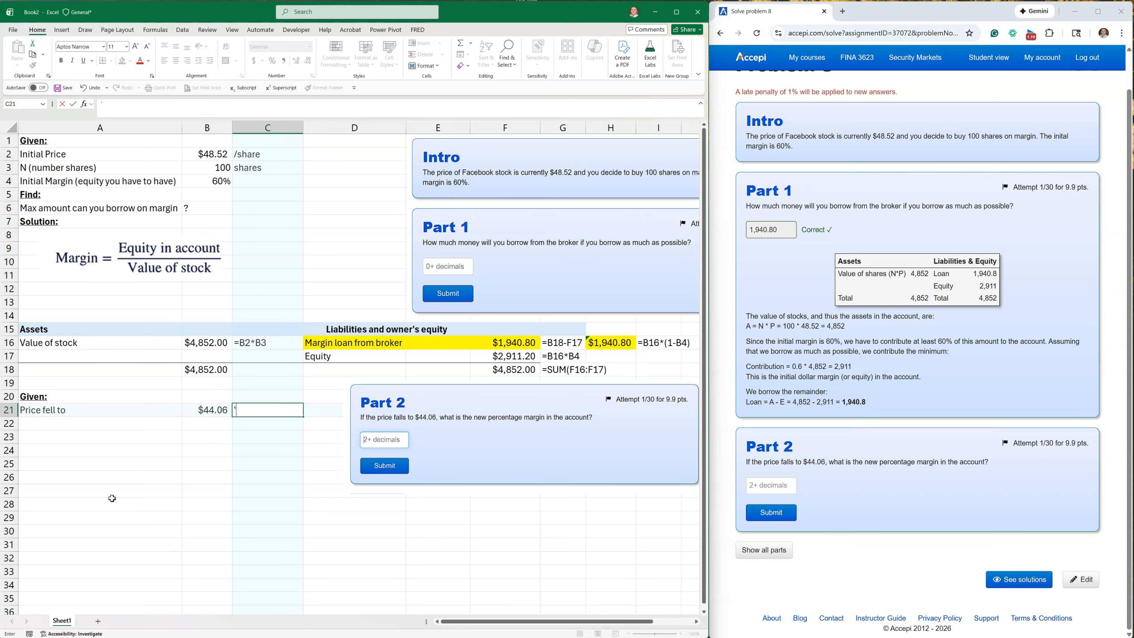
type("/share")
key("Return")
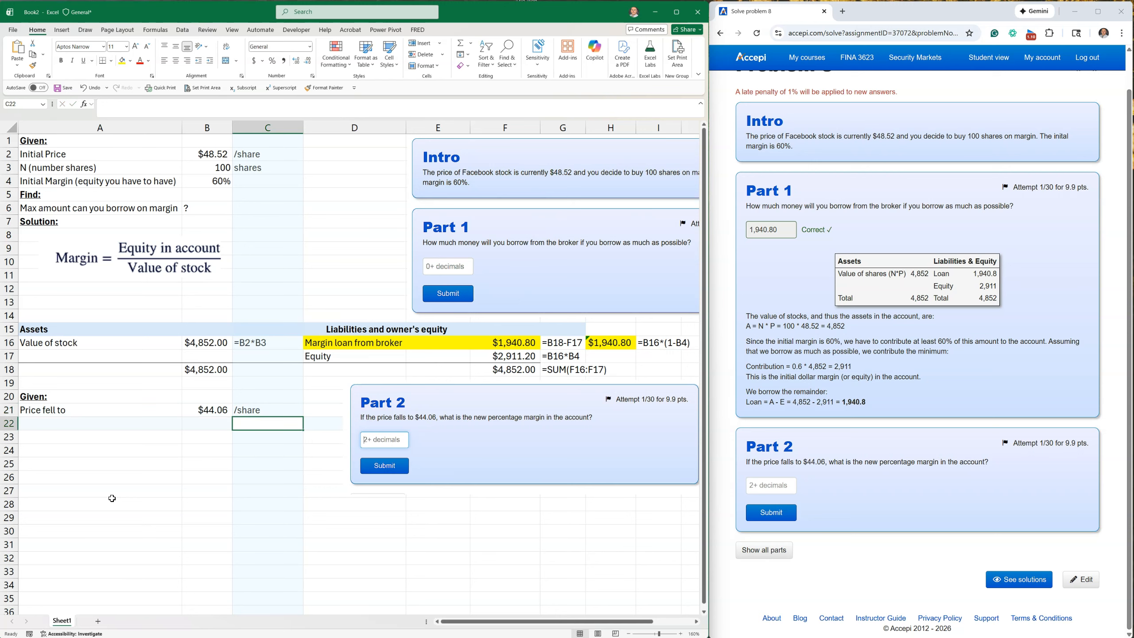
left_click(39, 425)
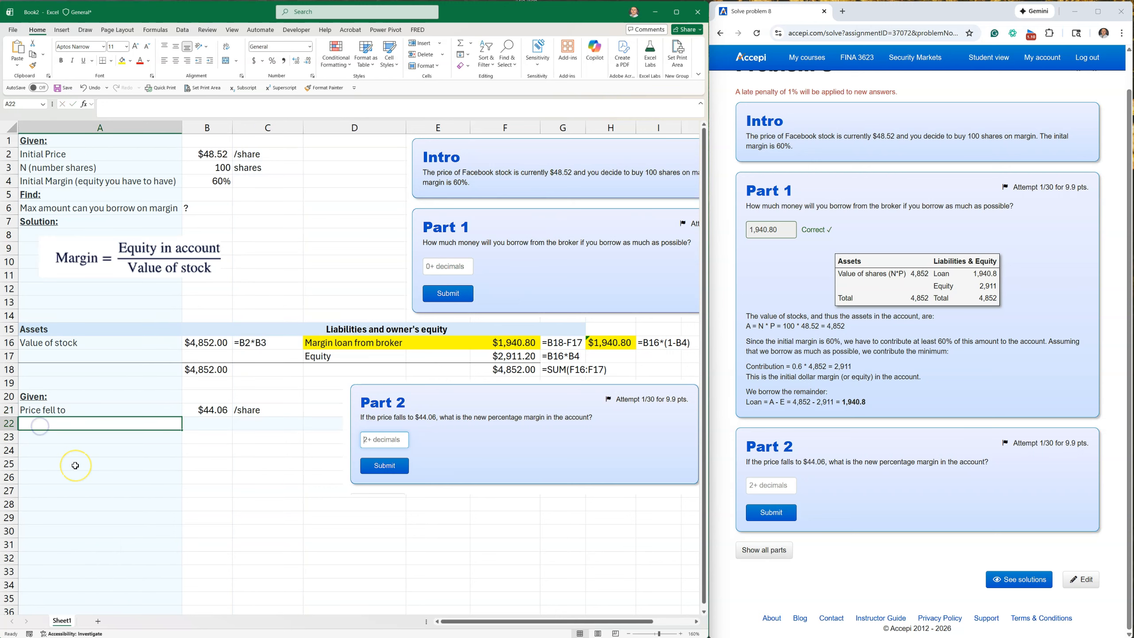
Enter the heading "Find:" in A22 and make it bold and underlined.
type("Fi")
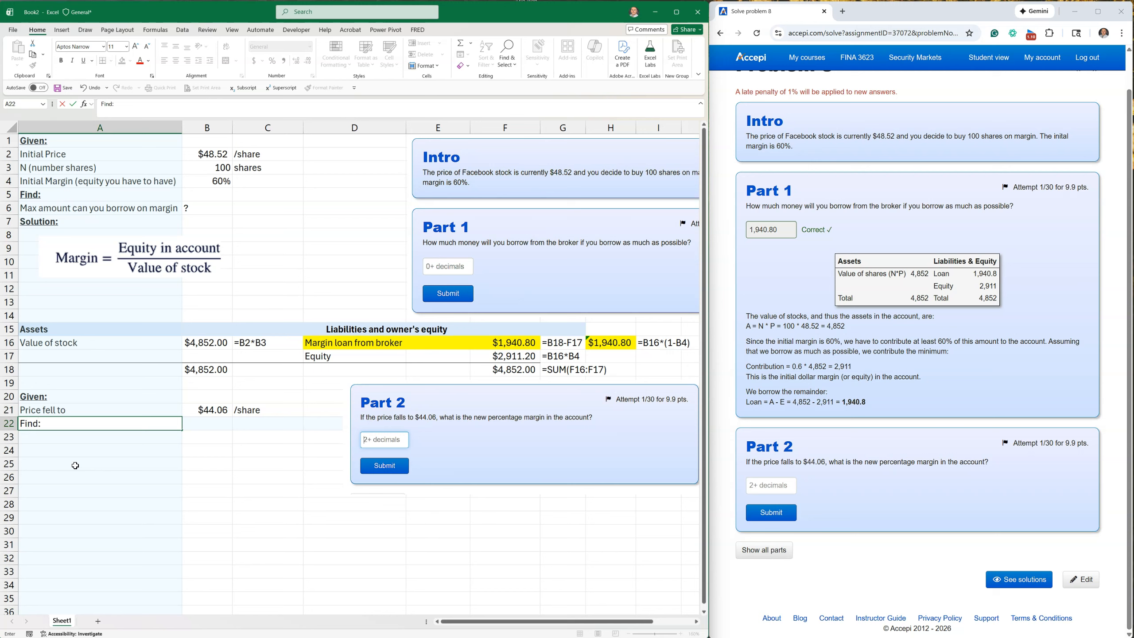
type("nd:")
key("Return")
left_click(55, 422)
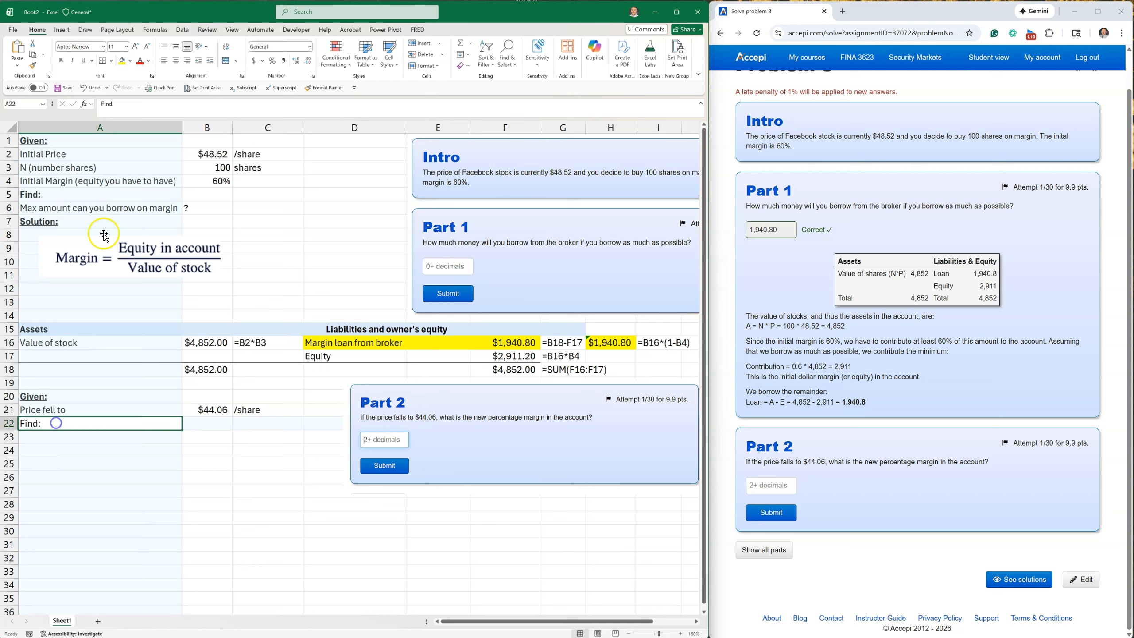
left_click(61, 60)
left_click(83, 61)
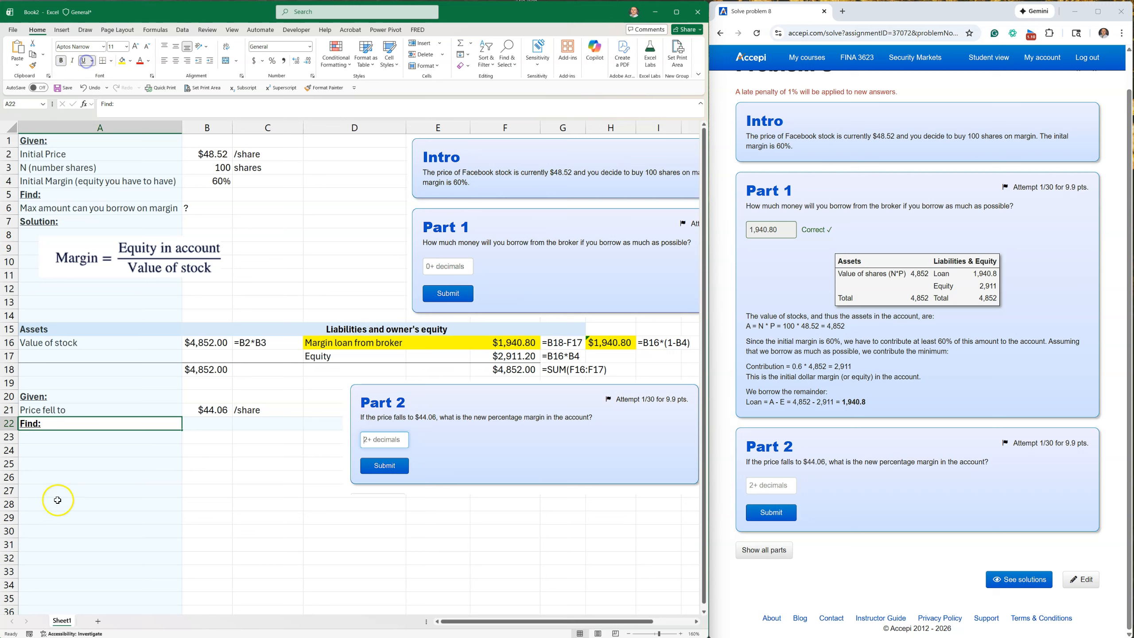
Enter "New margin" in A23 and a question mark in B23 as the unknown.
left_click(124, 441)
type("New margin")
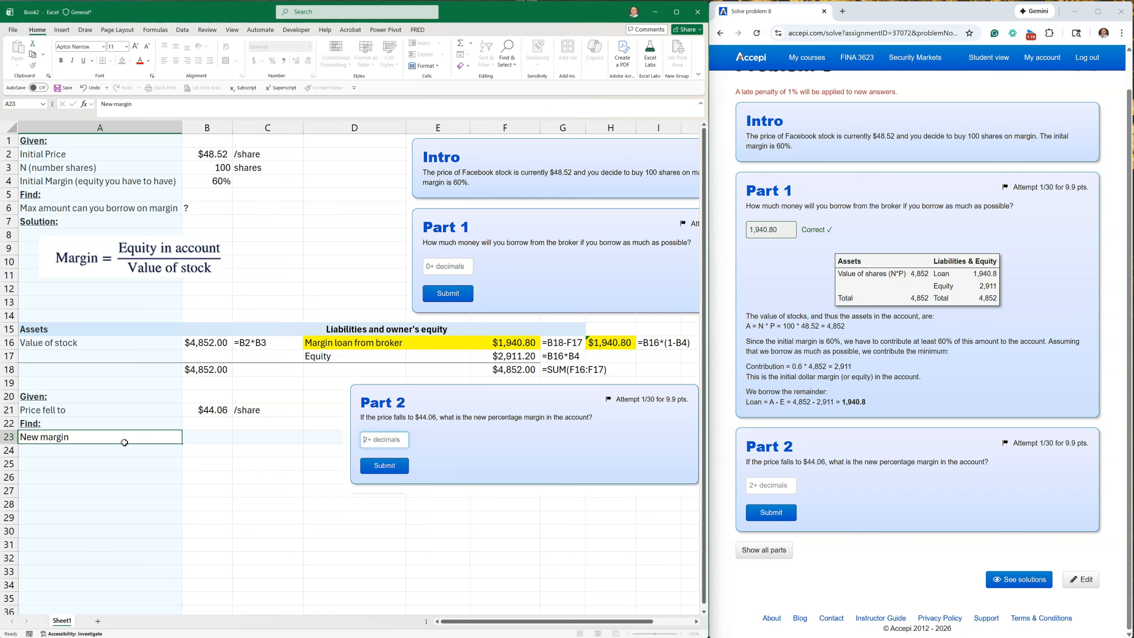
key("Tab")
type("?")
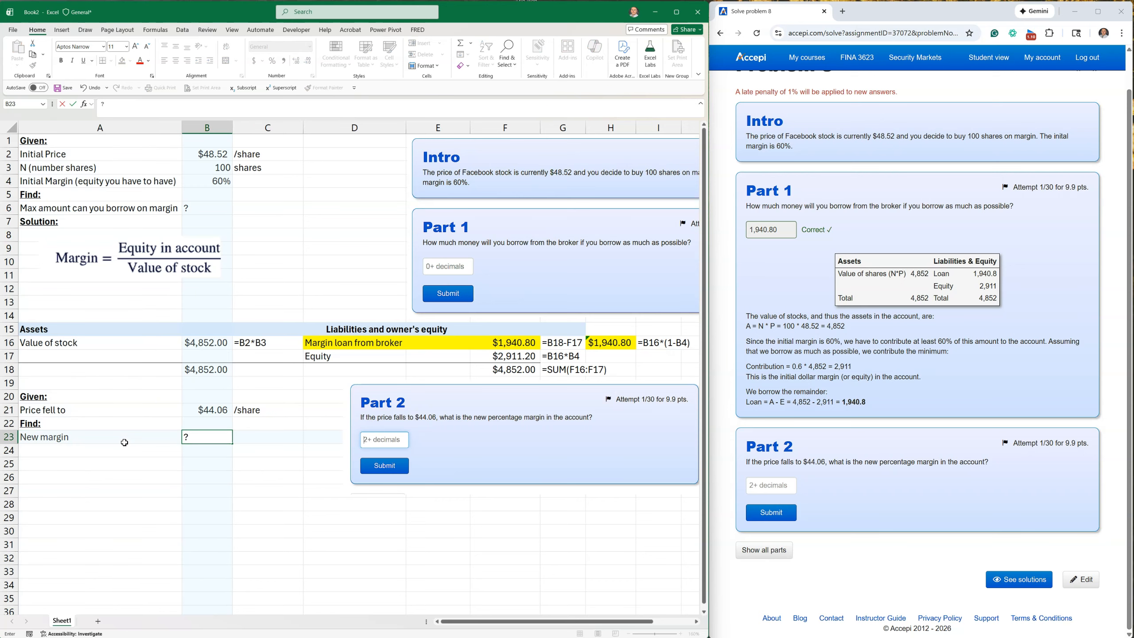
key("Return")
key("Return")
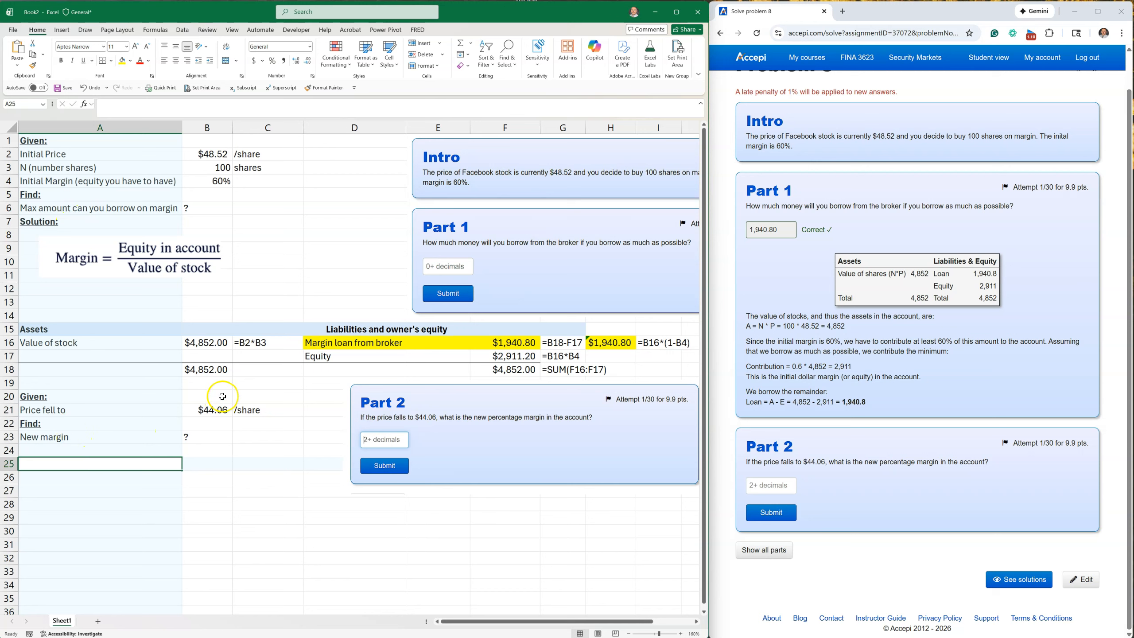
Copy the assets and liabilities table in A15:I18 and paste it starting at A28.
left_click_drag(73, 331, 653, 367)
right_click(568, 350)
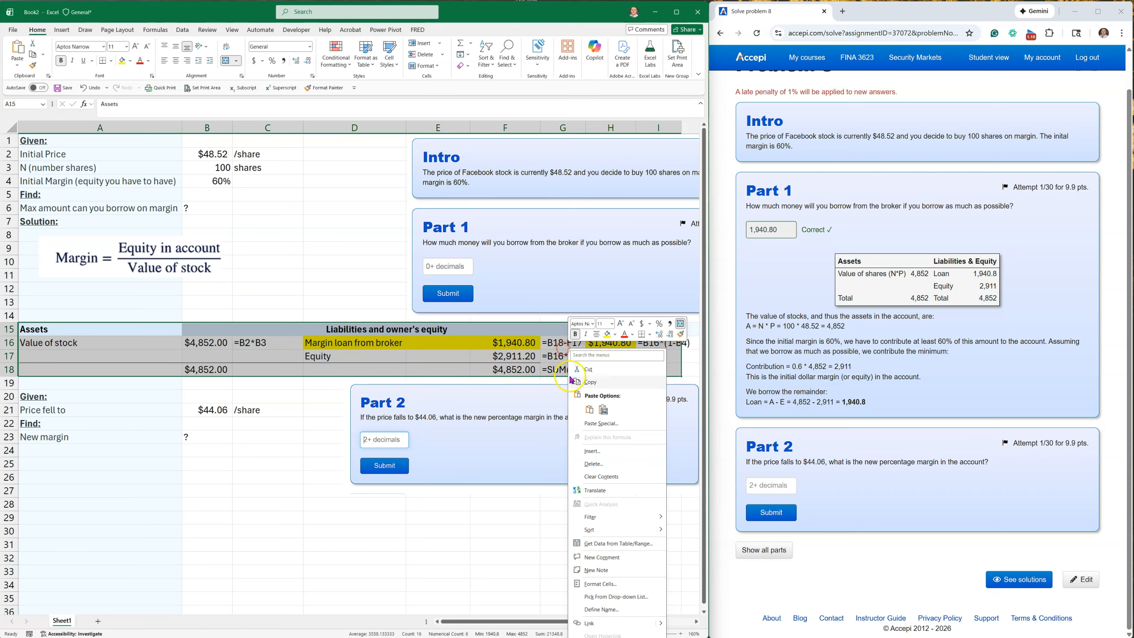
left_click(593, 382)
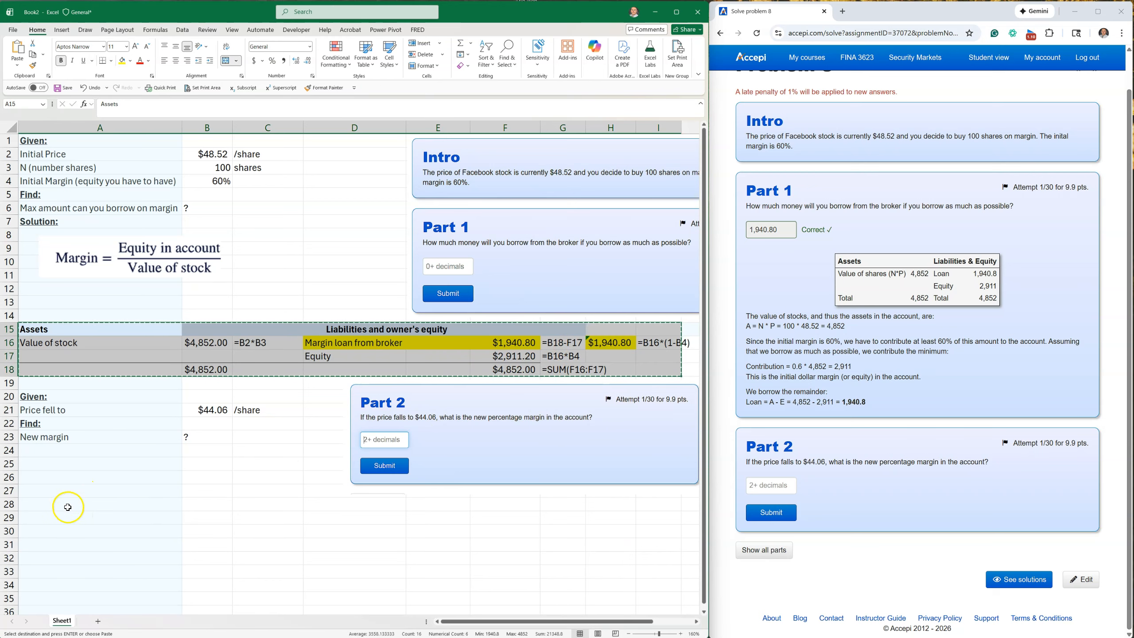
left_click(68, 506)
key("ctrl+v")
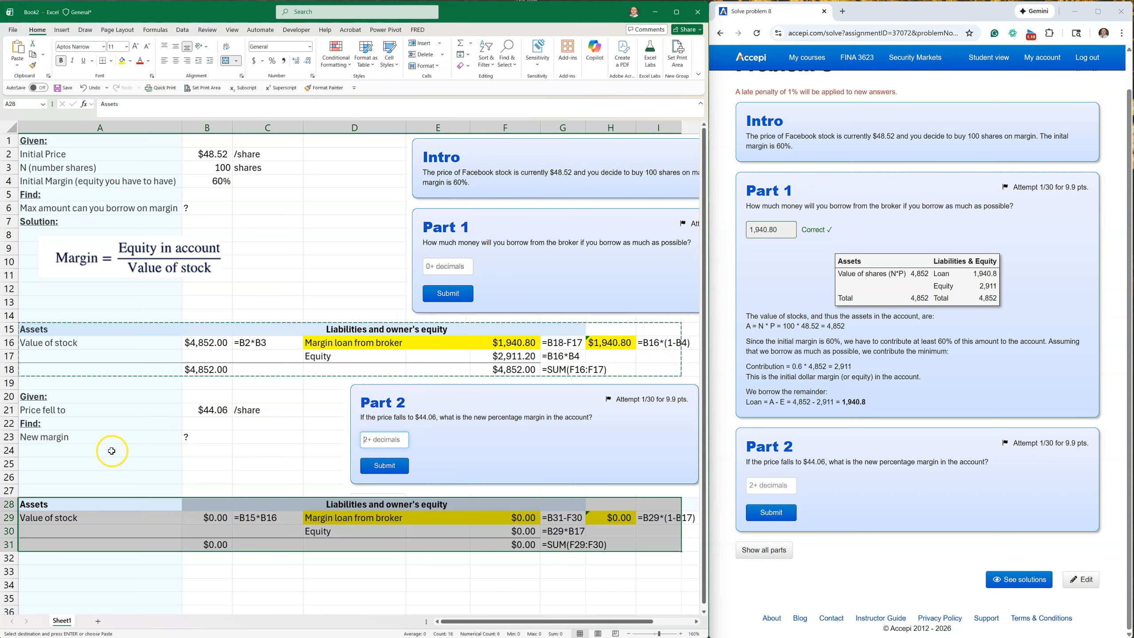
Set the new value of stock in B29 to the fallen price times the number of shares, =B21*B3.
left_click(197, 518)
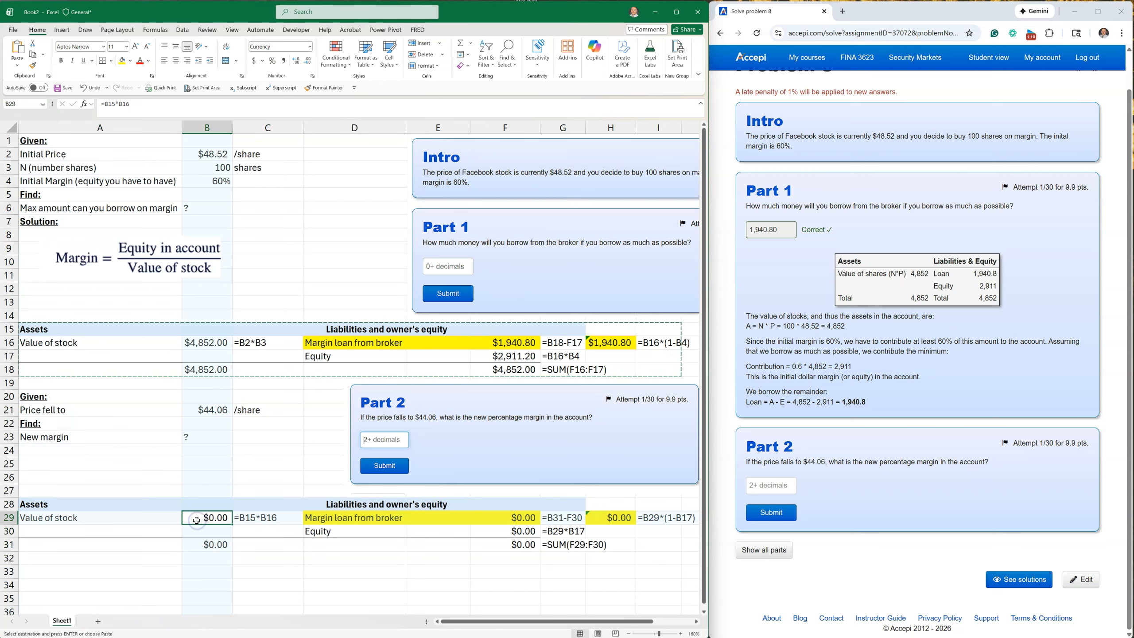
type("=")
left_click(206, 414)
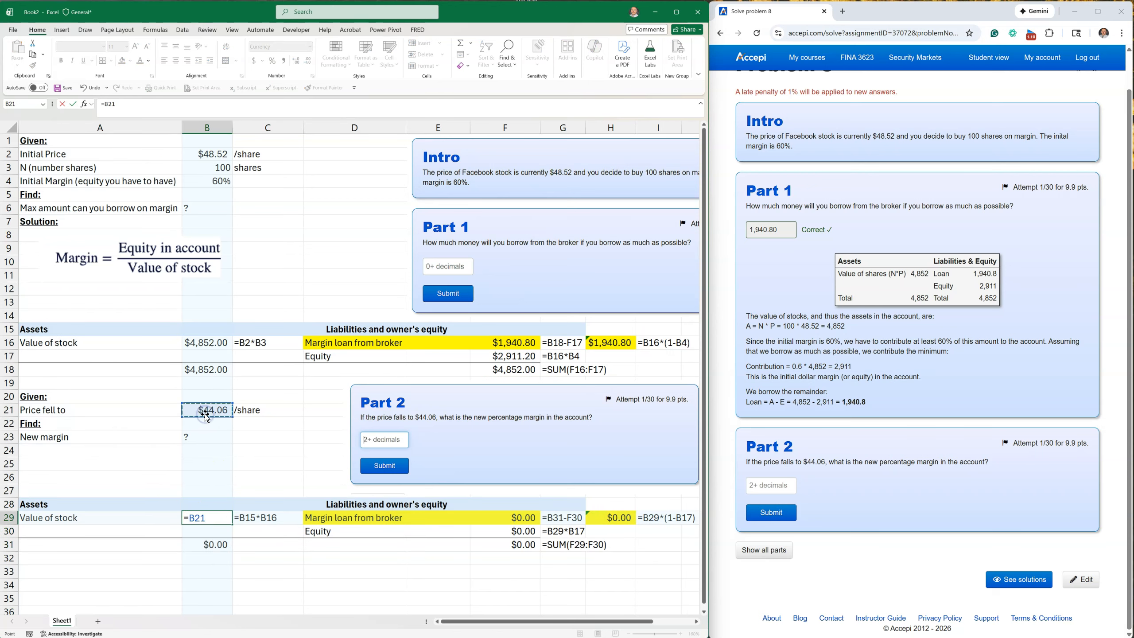
type("*")
left_click(213, 170)
key("Return")
left_click(201, 545)
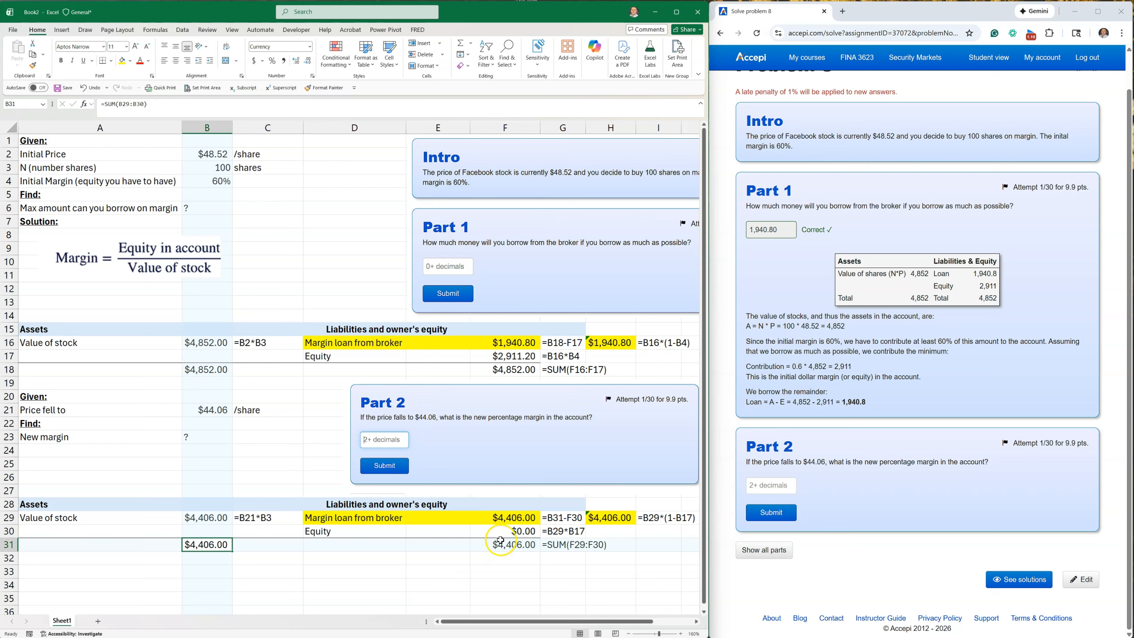
Link the margin loan in F29 to the original loan amount with =F16.
left_click(493, 516)
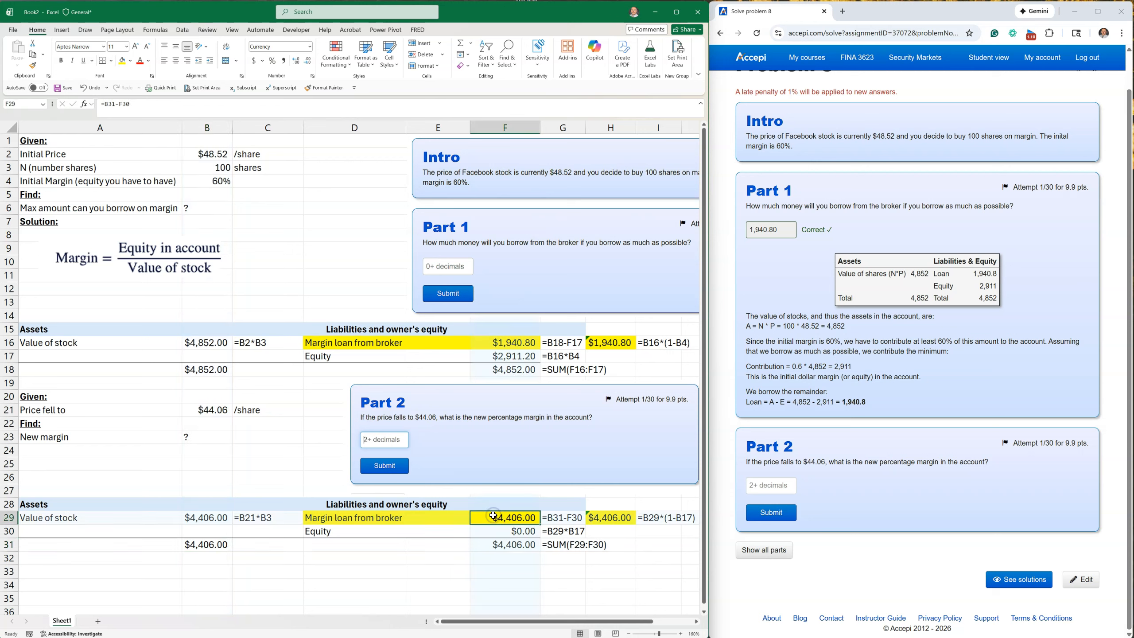
type("=")
left_click(508, 340)
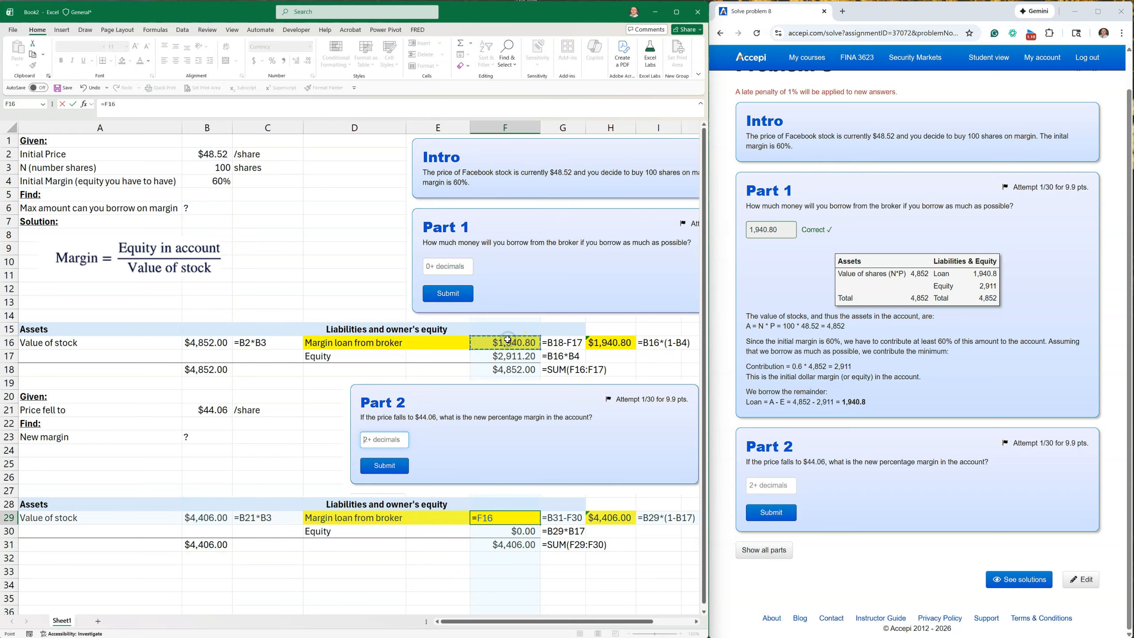
key("Return")
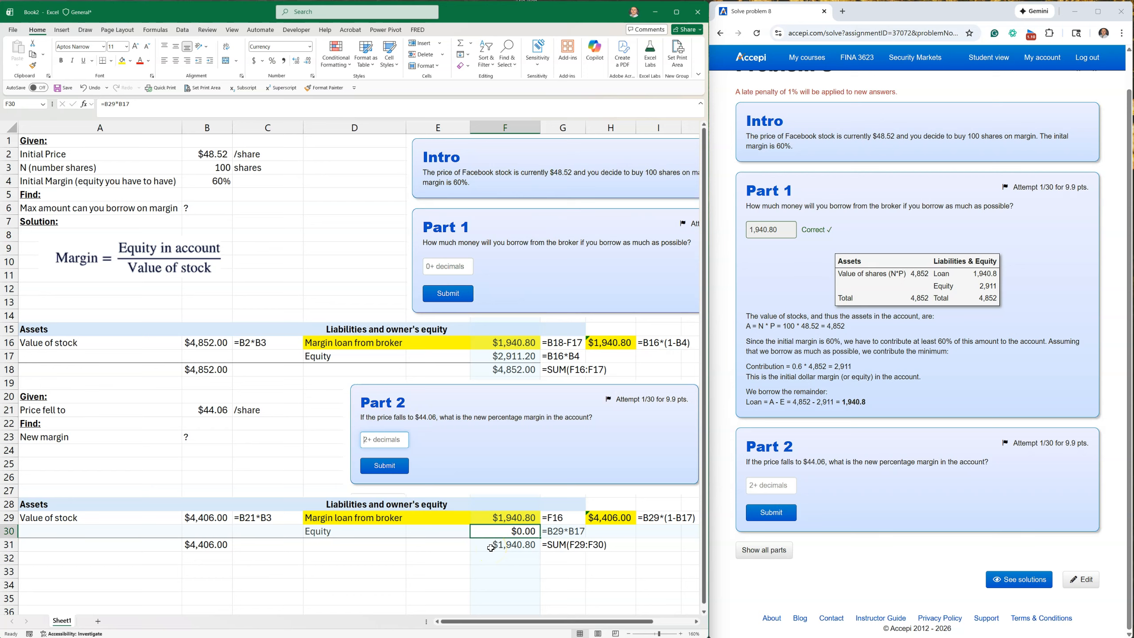
Calculate the new equity in F30 as total assets minus the loan, =B31-F29.
type("=")
left_click(210, 543)
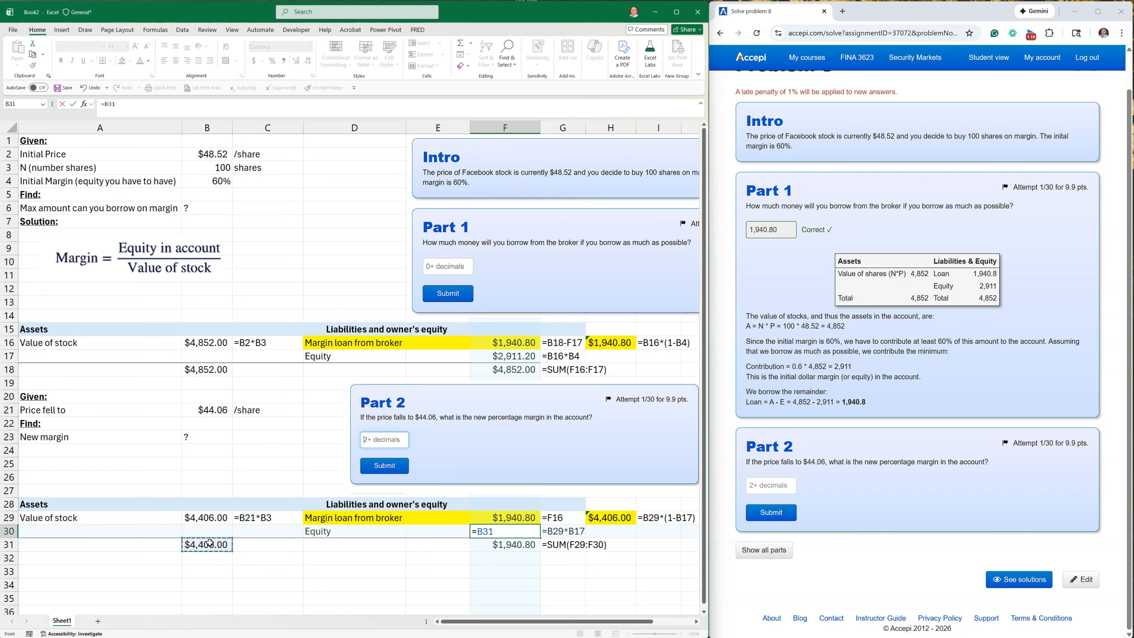
type("-")
left_click(481, 519)
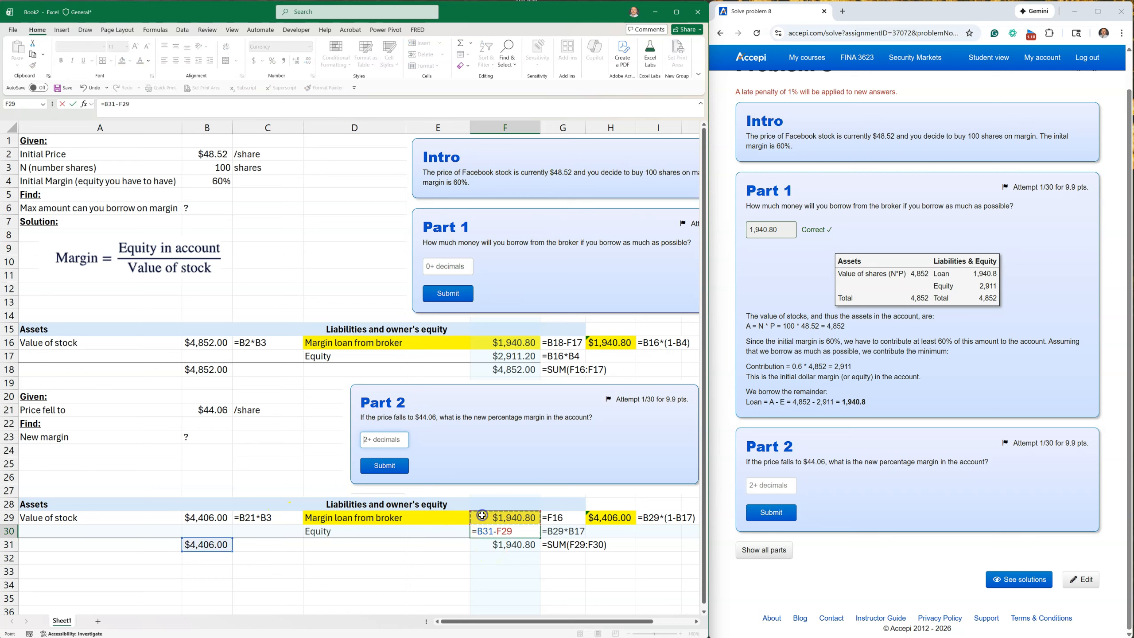
key("Return")
key("Up")
Move the margin formula picture slightly lower, keeping it above the first assets table.
left_click_drag(95, 259, 100, 271)
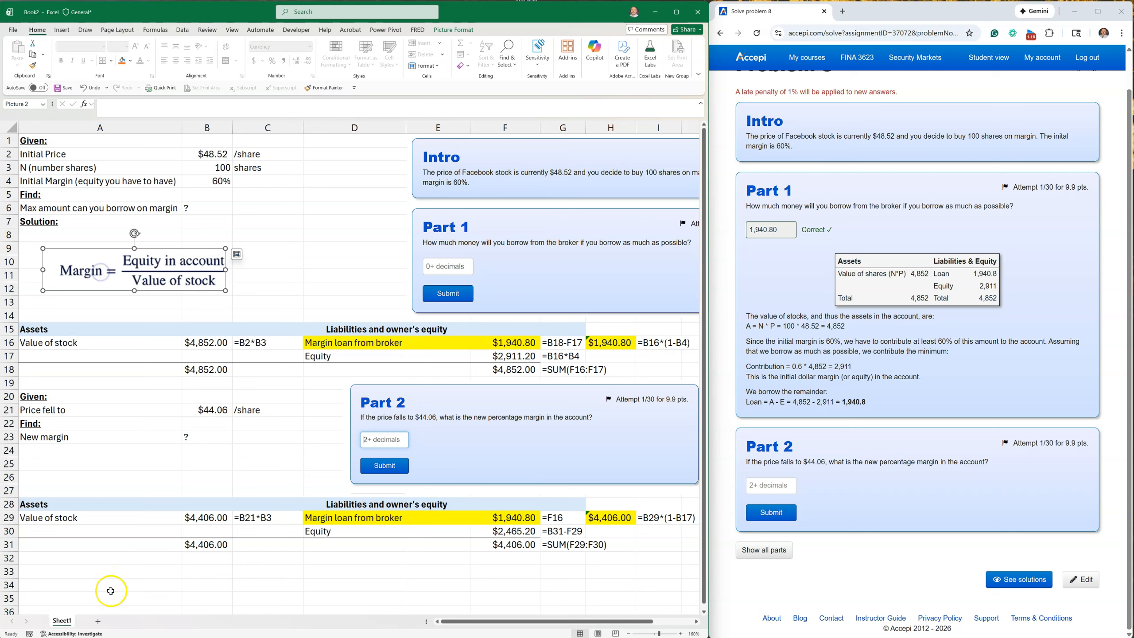
left_click(109, 570)
left_click(81, 447)
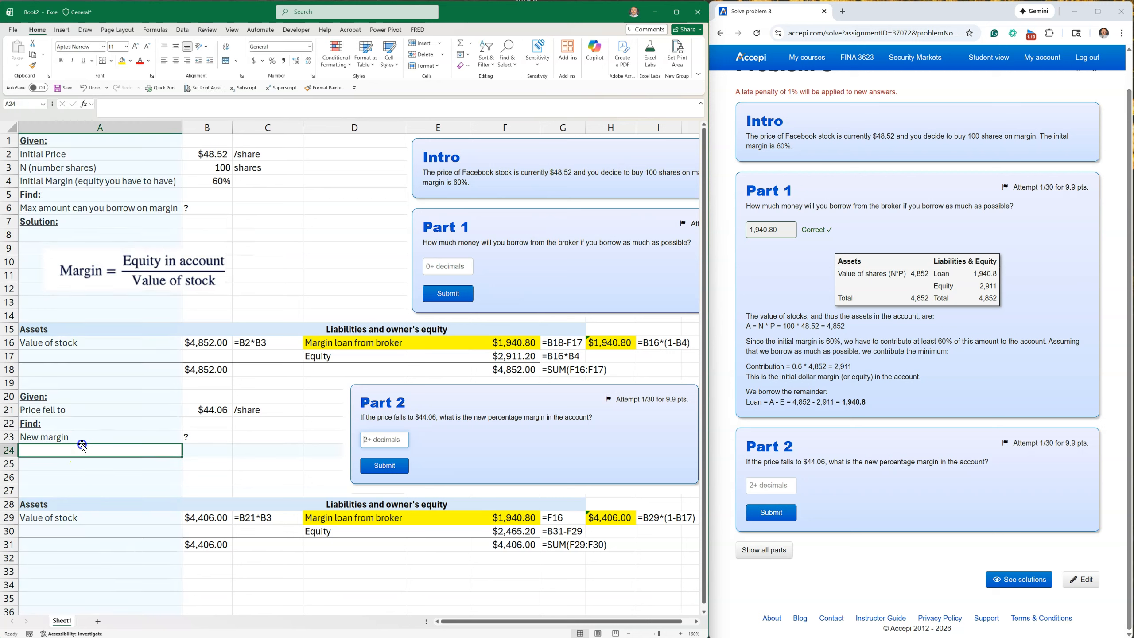
Enter the heading "Solution:" in A26 and make it bold and underlined.
left_click(84, 477)
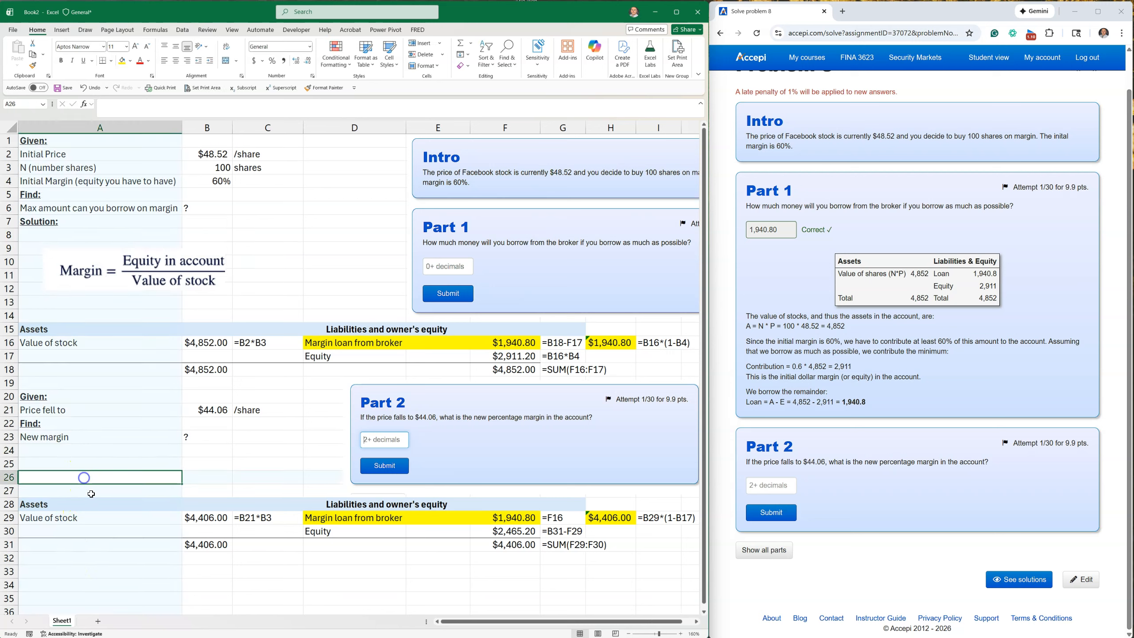
type("Solution:")
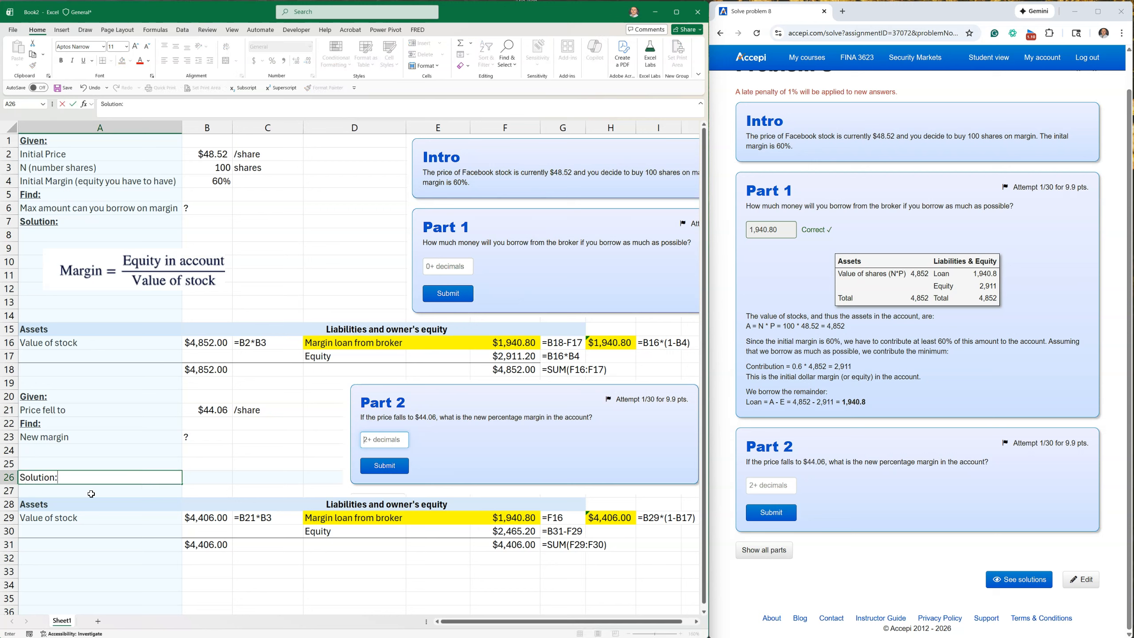
key("Return")
left_click(47, 477)
left_click(60, 60)
left_click(84, 62)
Label A33 "New margin" and calculate it in B33 as equity divided by value of stock, =F30/B29.
left_click(68, 569)
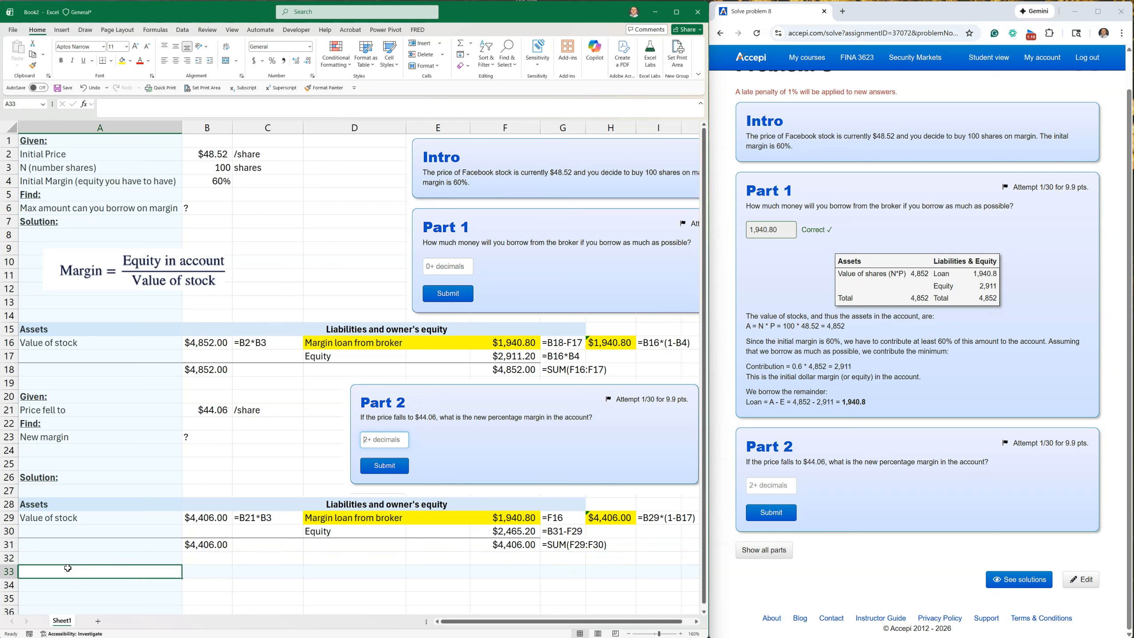
type("New margin")
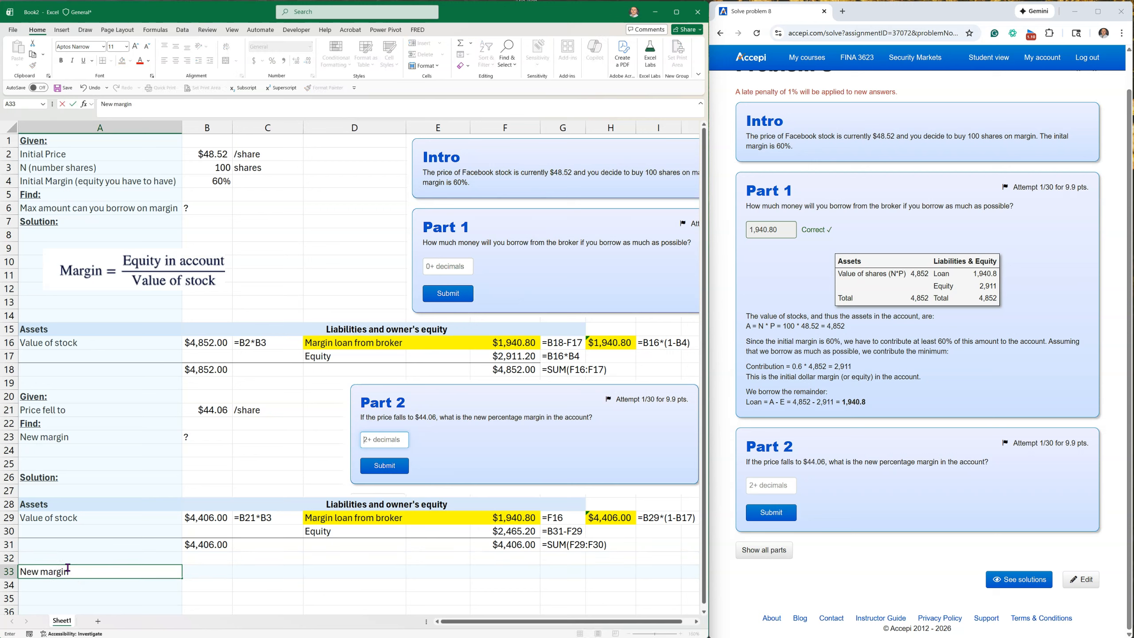
key("Tab")
type("=")
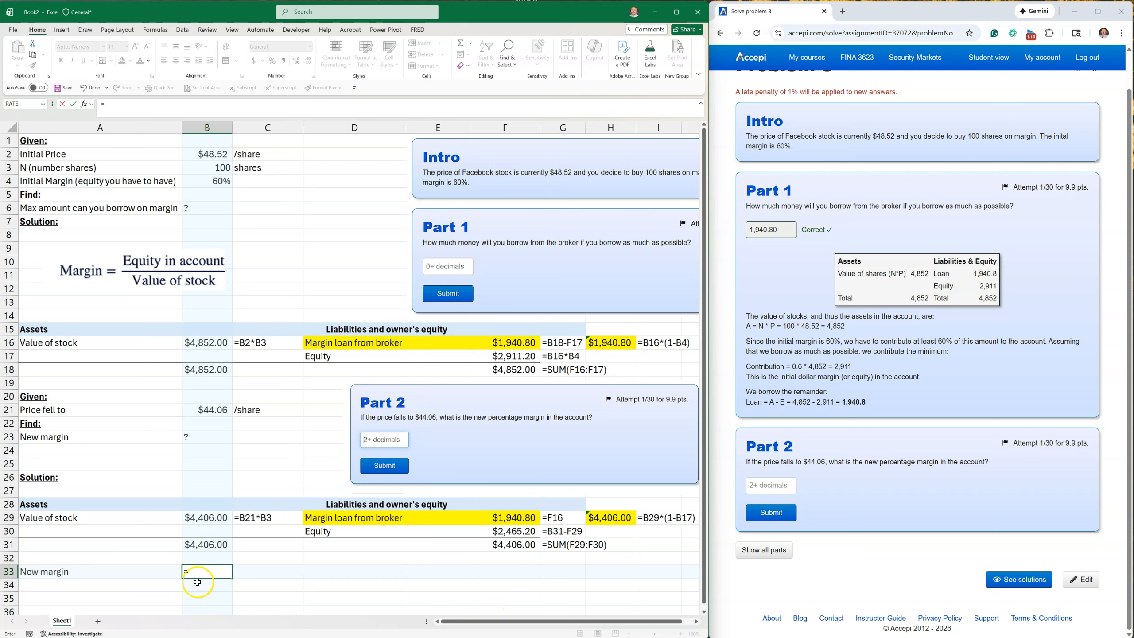
left_click(513, 533)
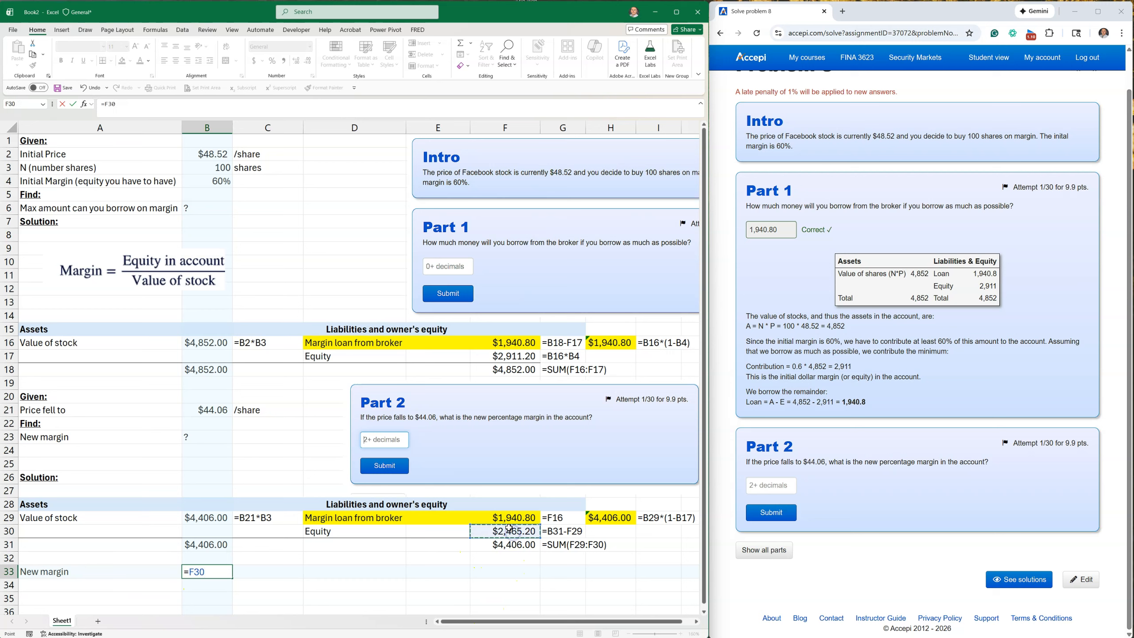
type("/")
left_click(210, 517)
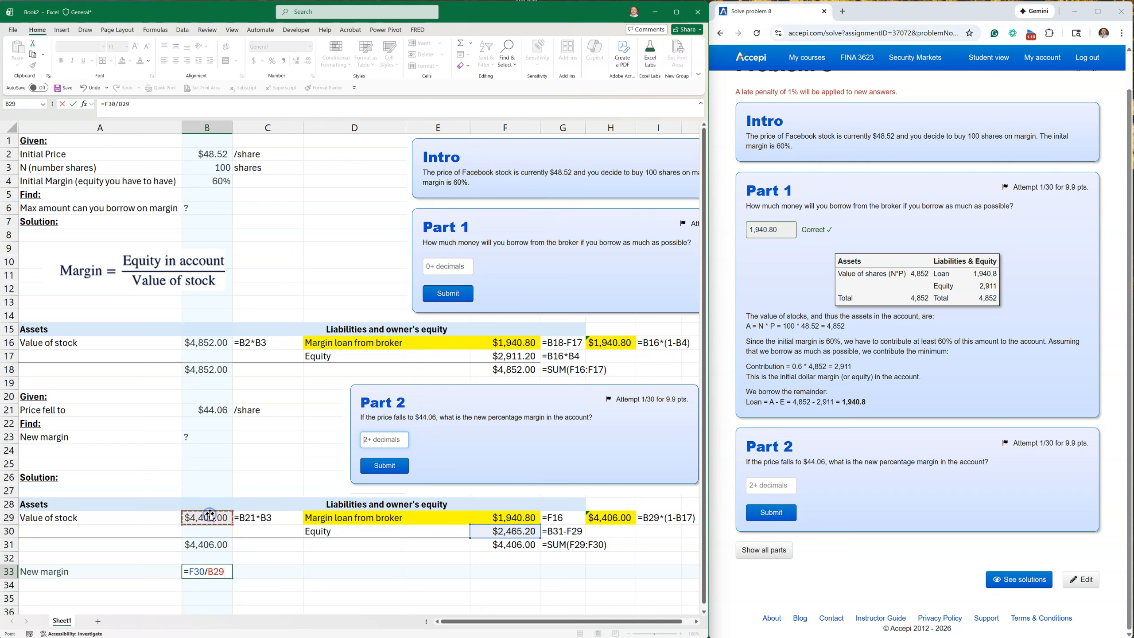
key("Return")
Format B33 as a percentage with two decimals and highlight A33:B33 in yellow.
left_click(208, 571)
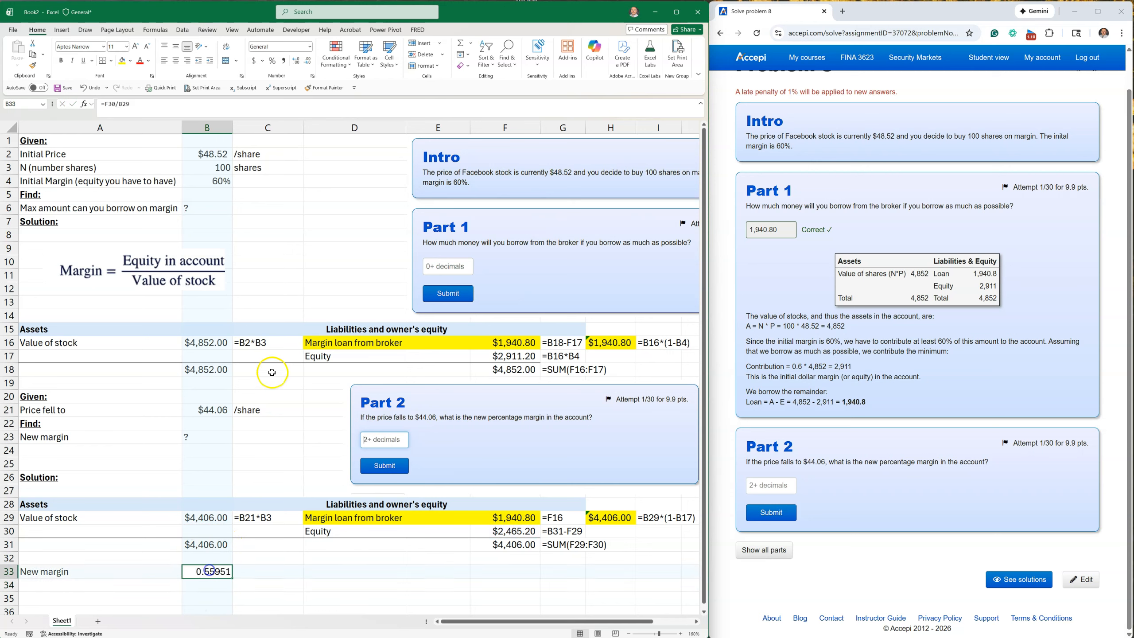
left_click(272, 60)
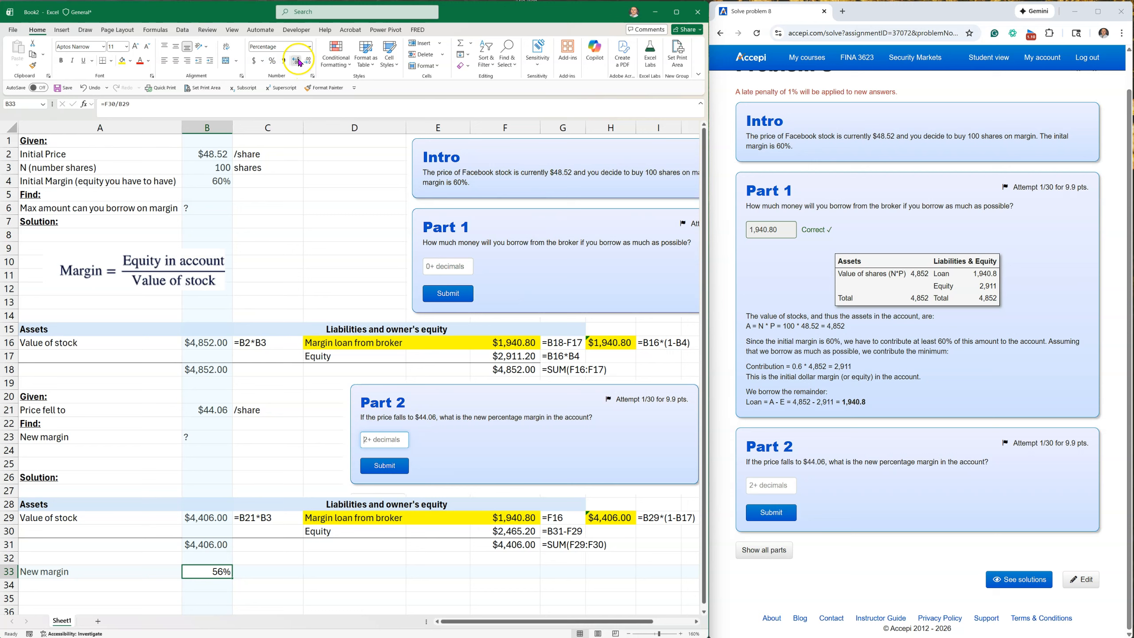
left_click(299, 61)
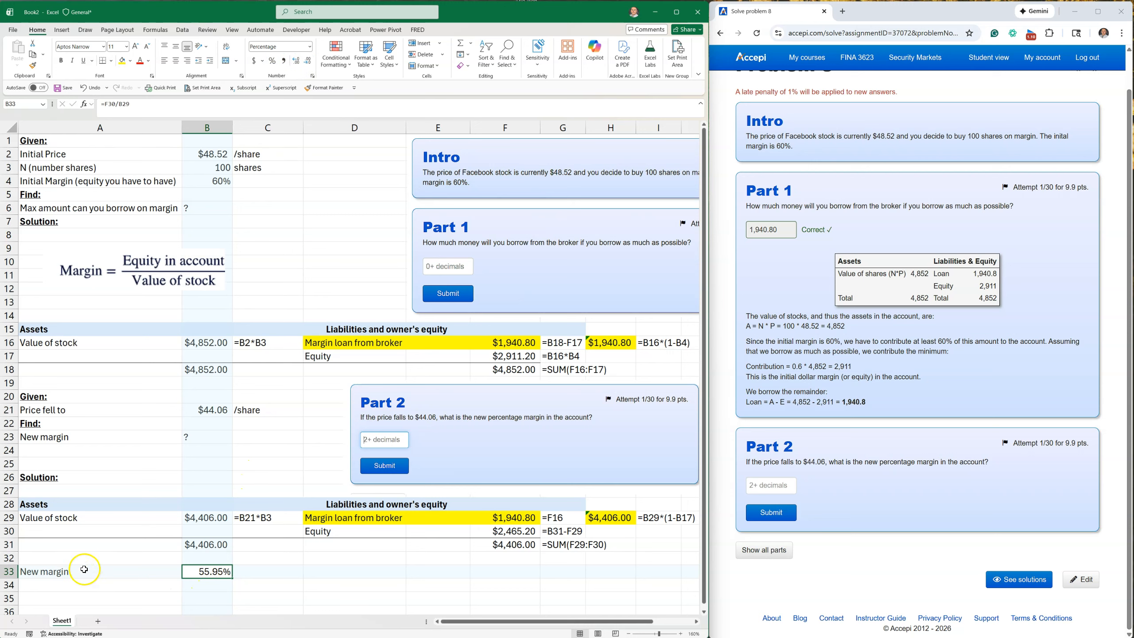
left_click_drag(76, 572, 200, 574)
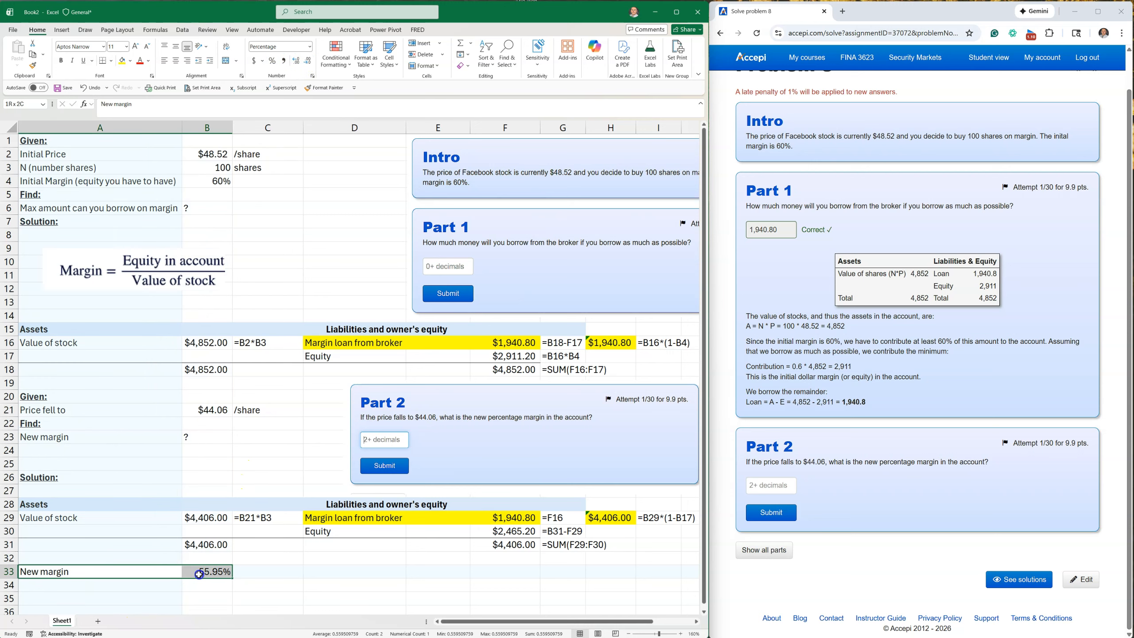
left_click(122, 60)
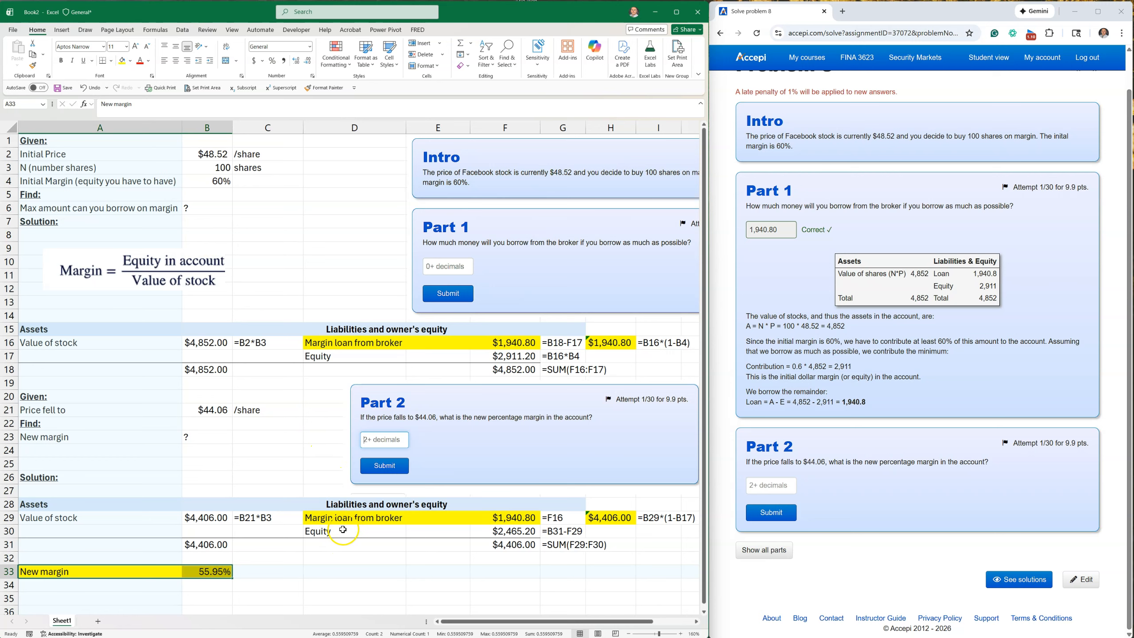
Remove the yellow fill from the copied margin loan row, D29:H29.
left_click_drag(342, 530, 495, 534)
left_click_drag(373, 534, 626, 513)
left_click_drag(313, 518, 621, 522)
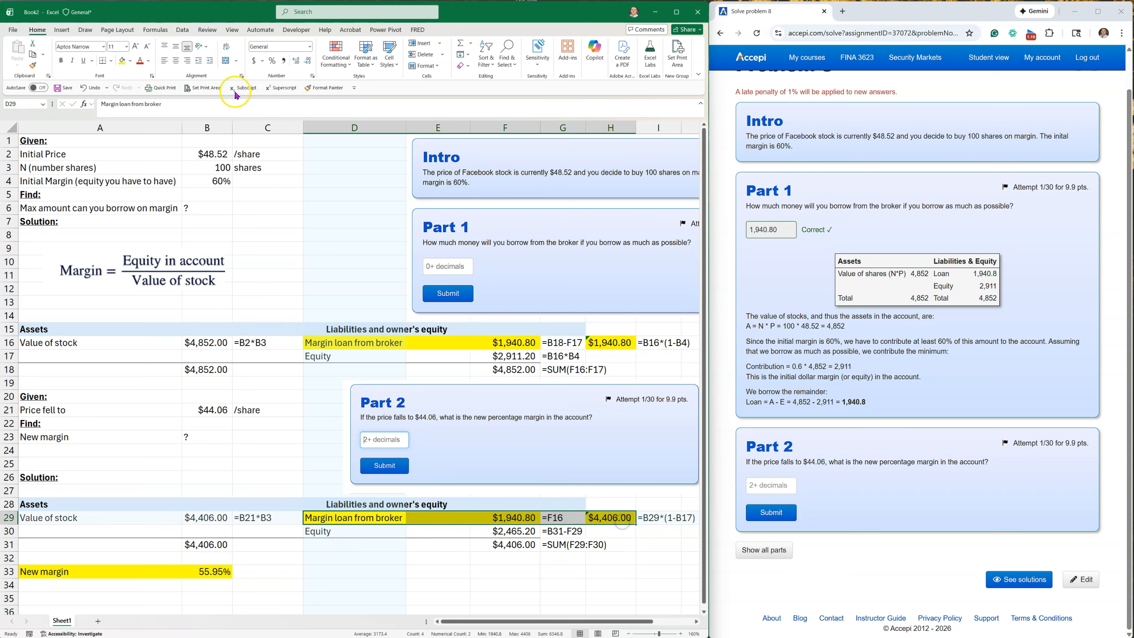
left_click(131, 61)
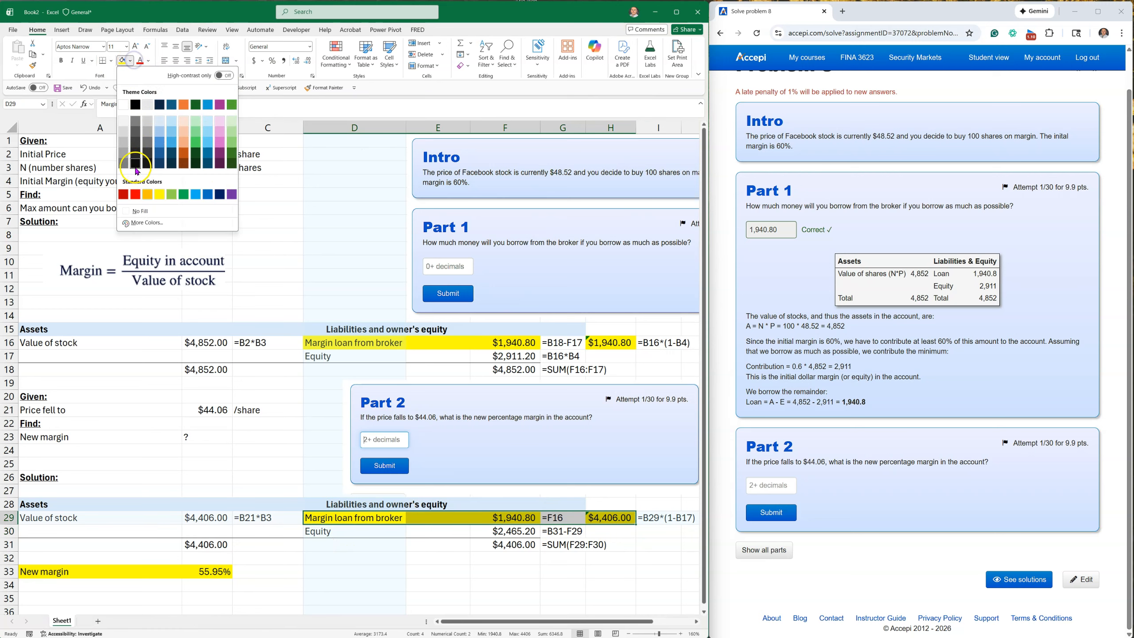
left_click(139, 210)
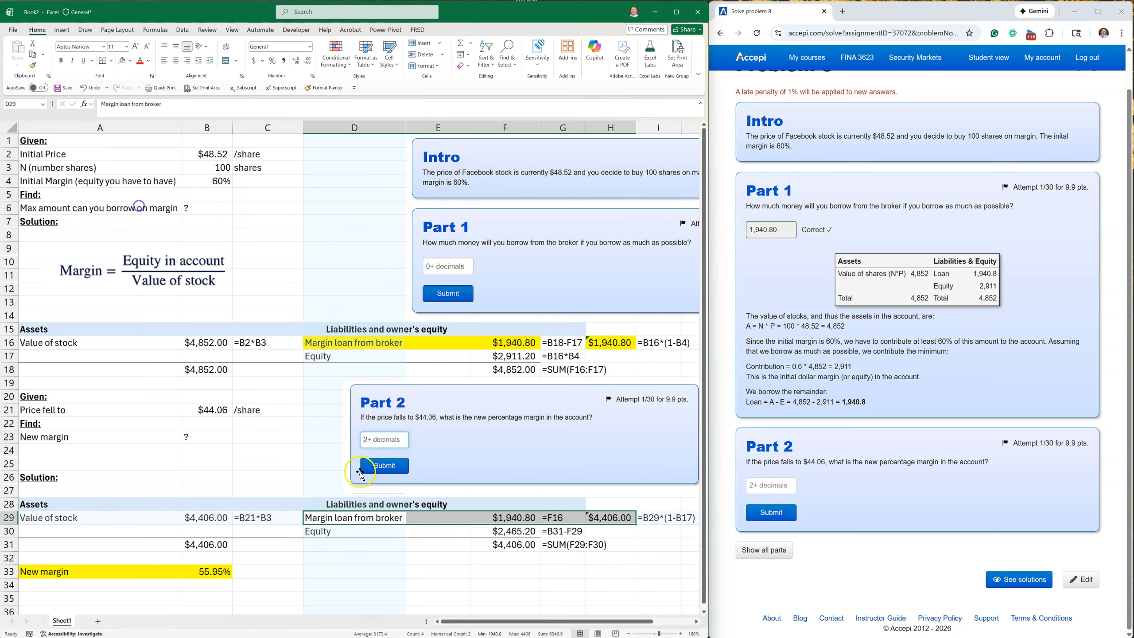
left_click(443, 580)
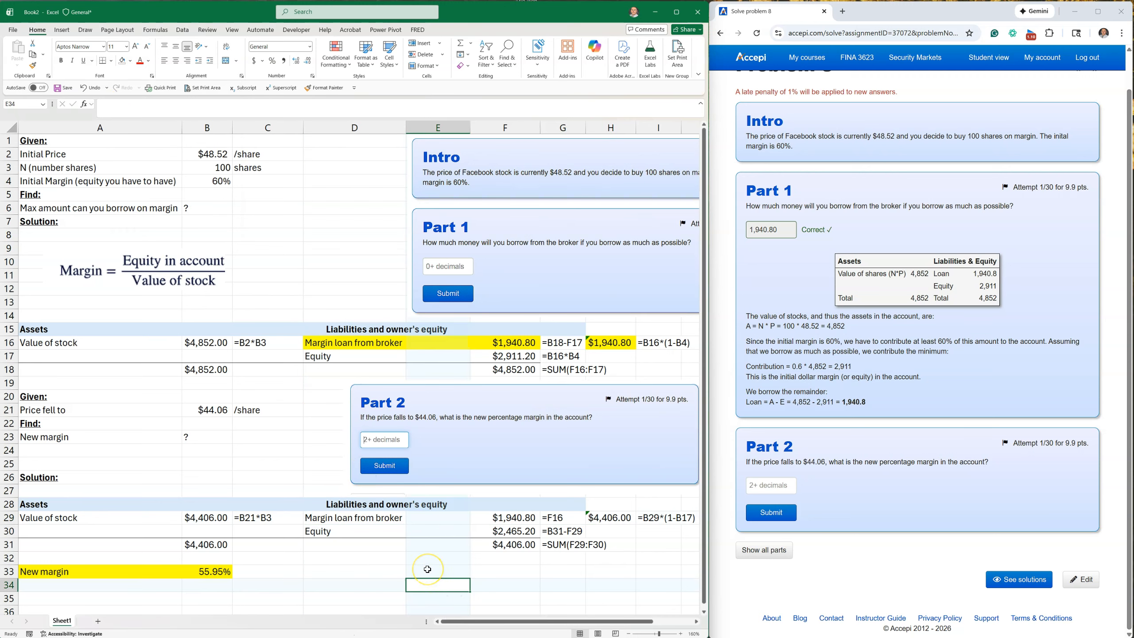
Clear the leftover loan check and its formula text from H29:I29.
left_click_drag(598, 518, 653, 518)
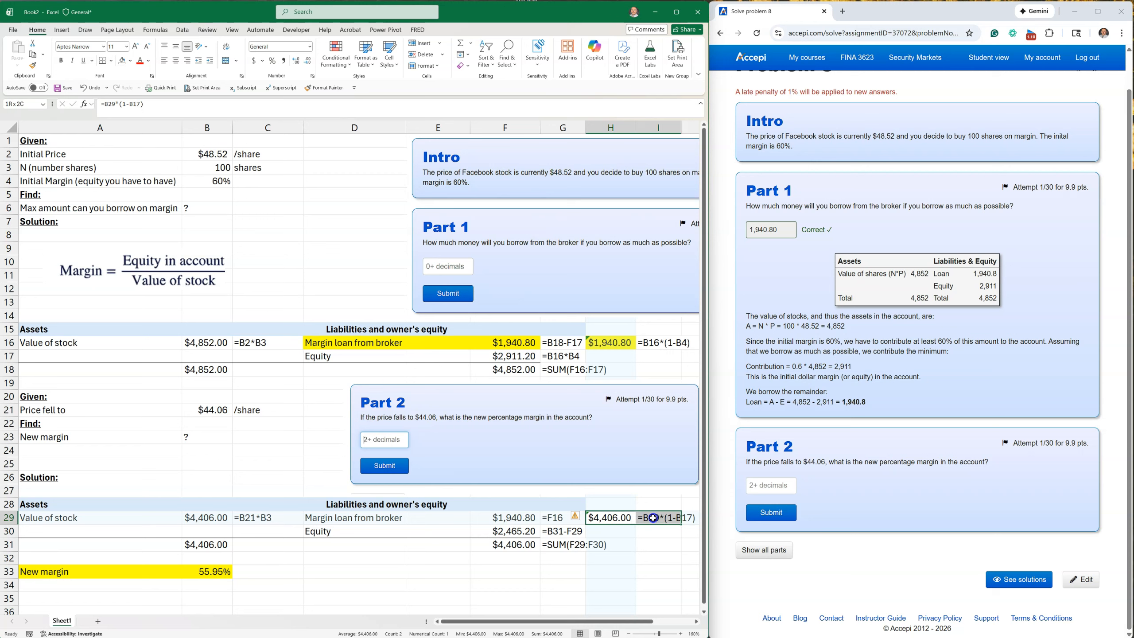
key("Delete")
left_click(475, 585)
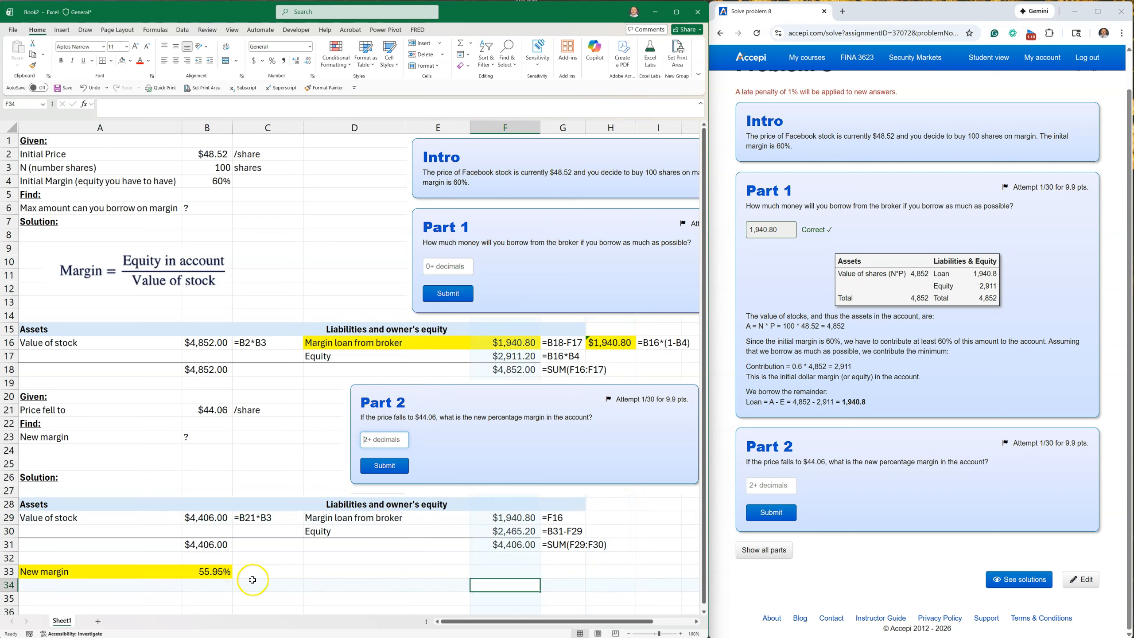
Copy the formula-text cell C29 to C33 so the new margin's formula is displayed beside it.
left_click(259, 519)
key("ctrl+c")
left_click(256, 568)
key("ctrl+v")
left_click(220, 609)
Copy the new margin from B33 and submit 55.95% as the answer to Part 2 on the Accepi page.
left_click(209, 574)
right_click(209, 577)
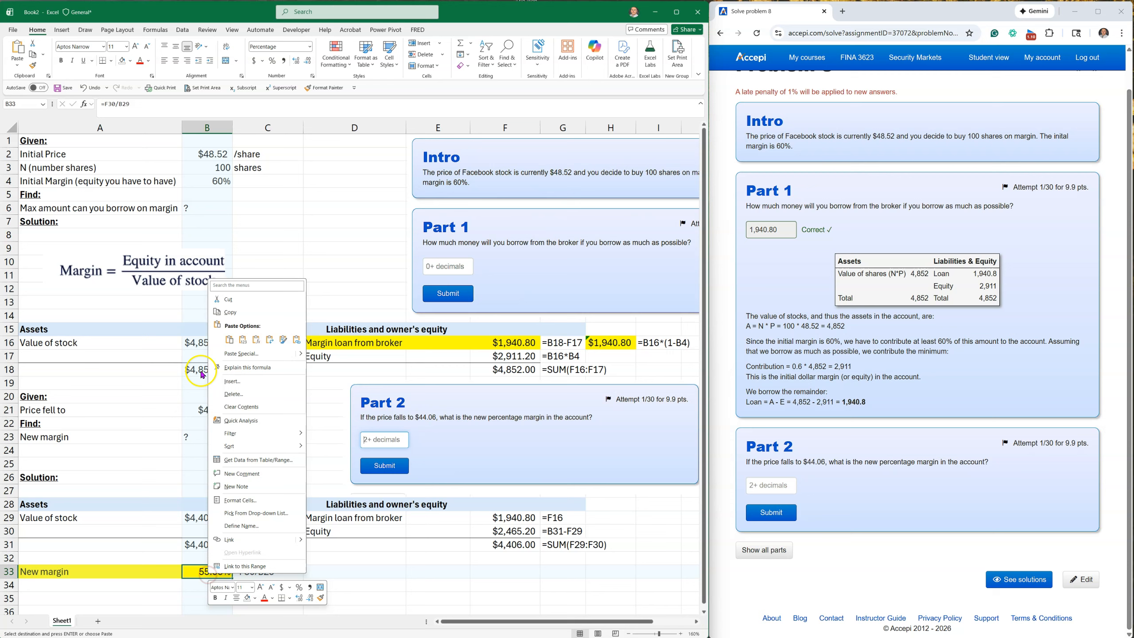
left_click(230, 312)
left_click(771, 485)
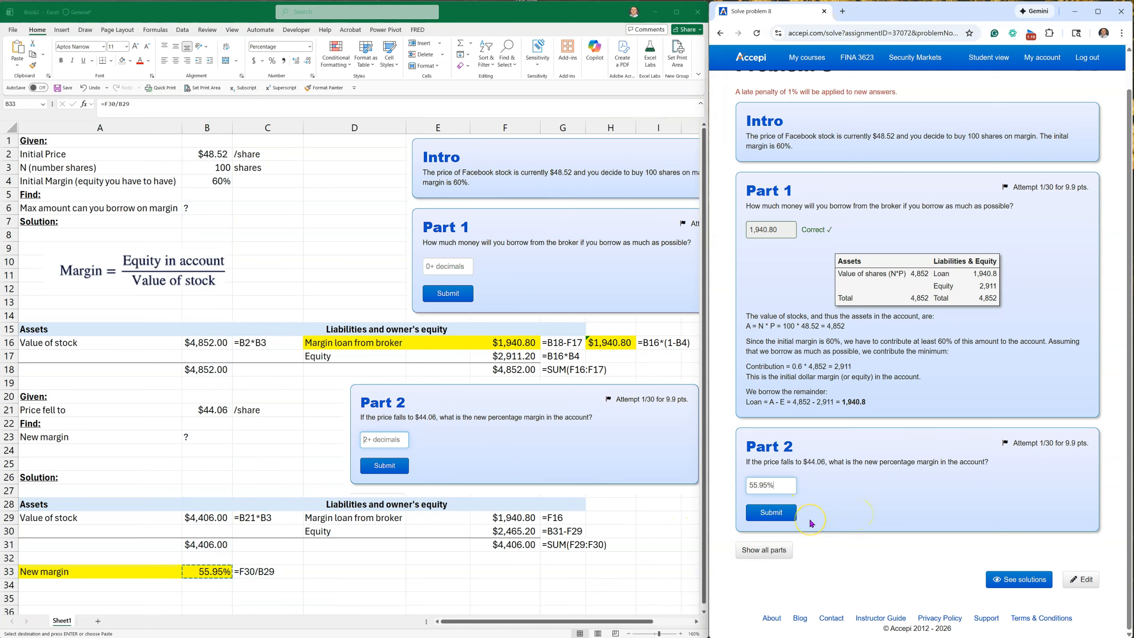
left_click(758, 517)
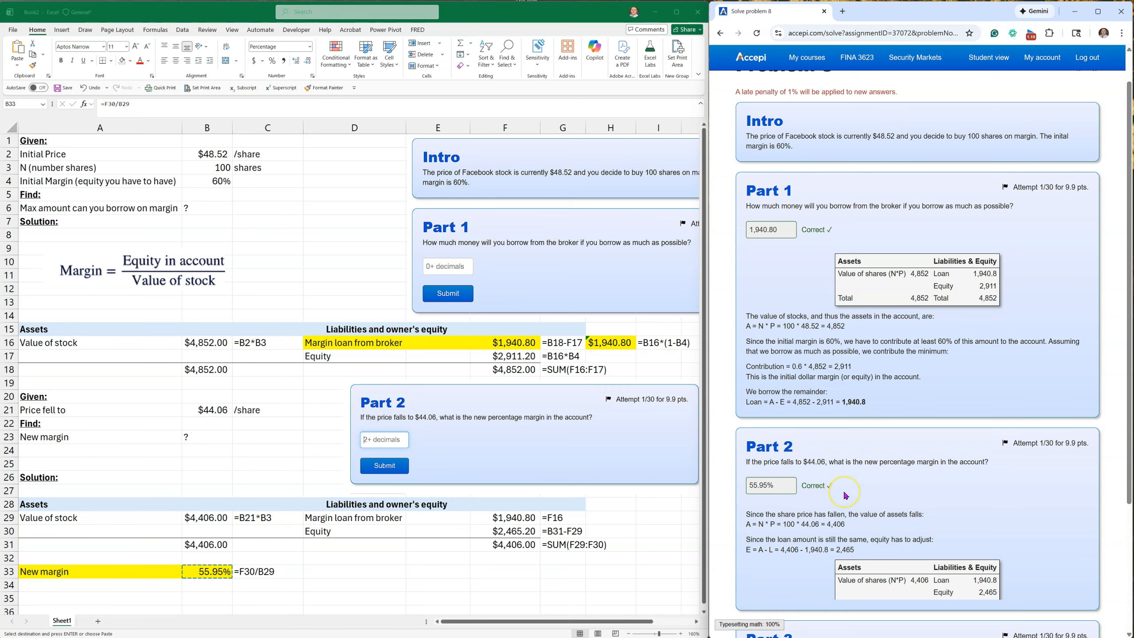
Capture the Part 3 question card from the web page as a screenshot and paste it into the worksheet at D33.
scroll(874, 492, "down", 4)
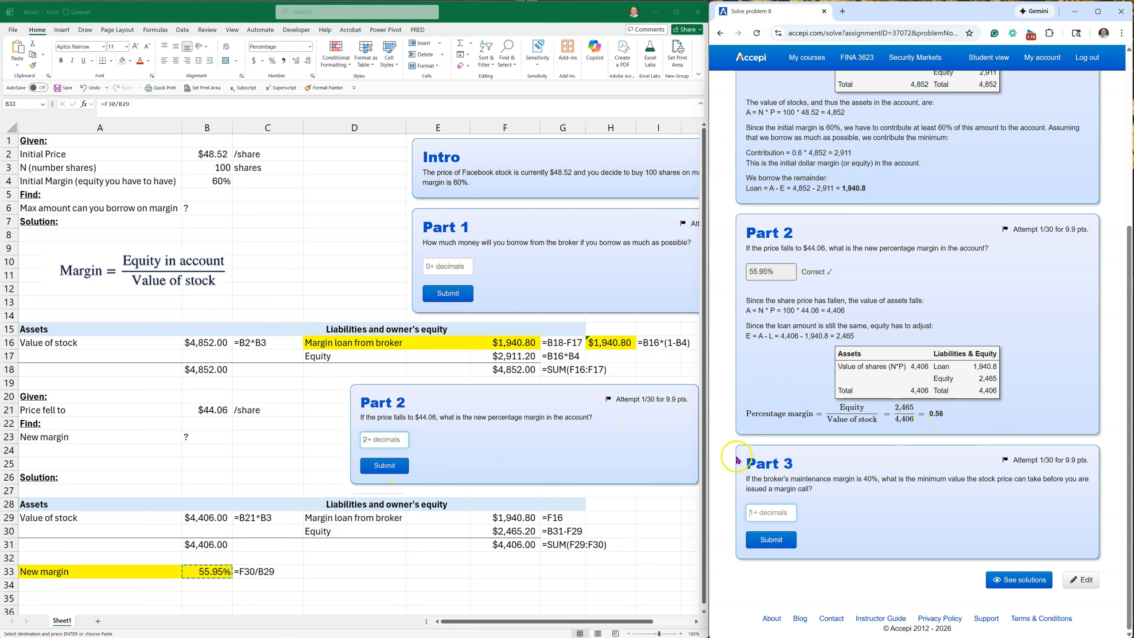
scroll(485, 453, "down", 3)
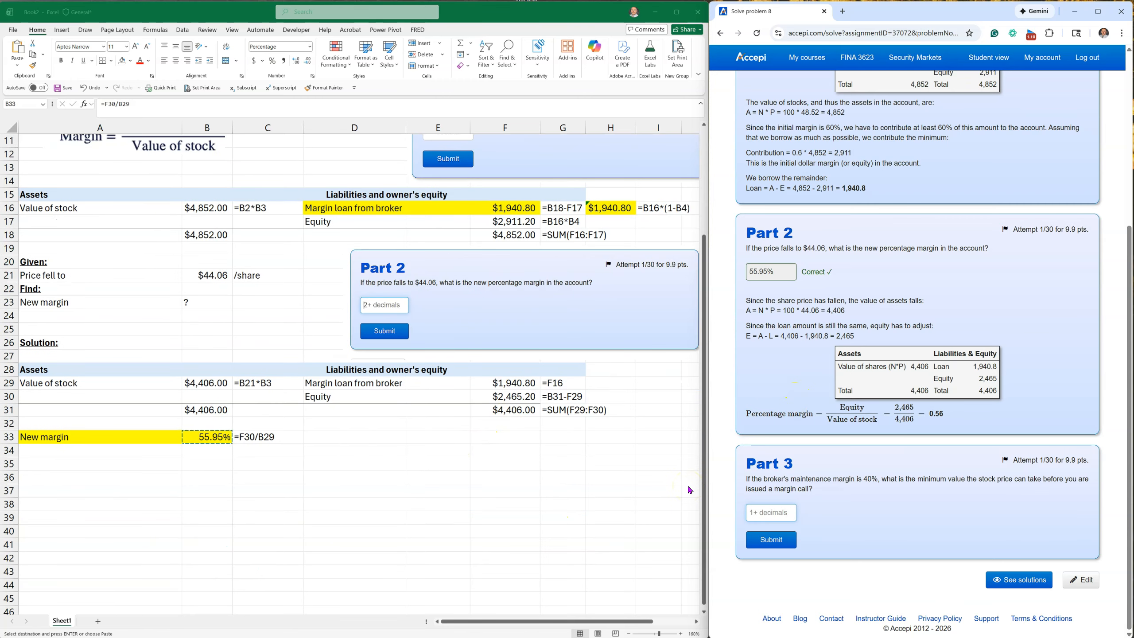
key("super+shift+s")
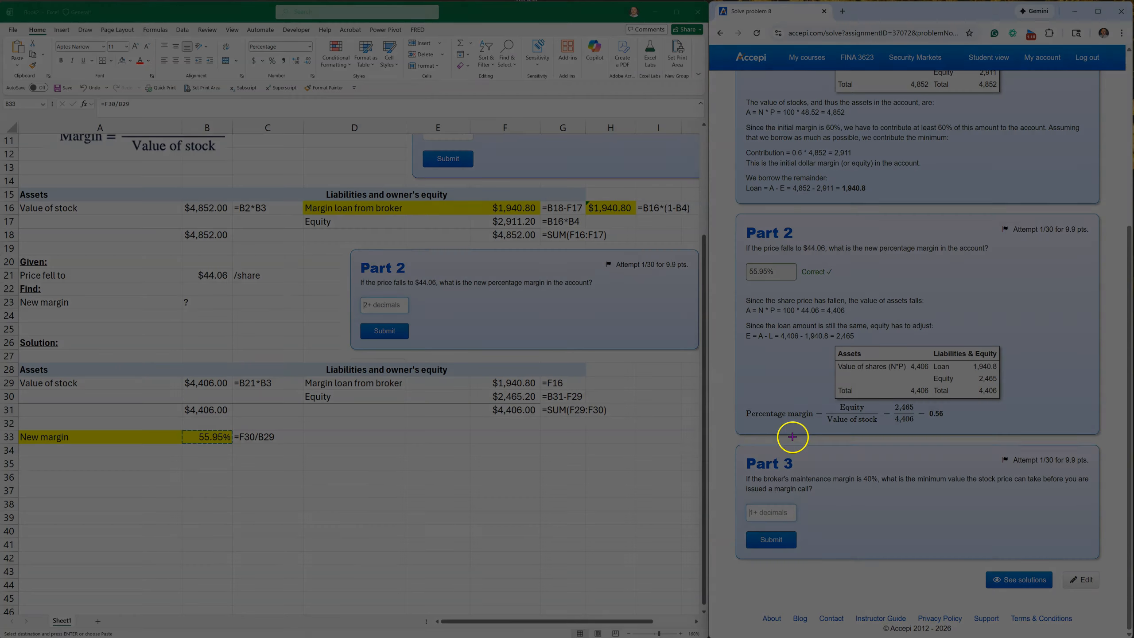
left_click_drag(726, 442, 1105, 561)
left_click(384, 430)
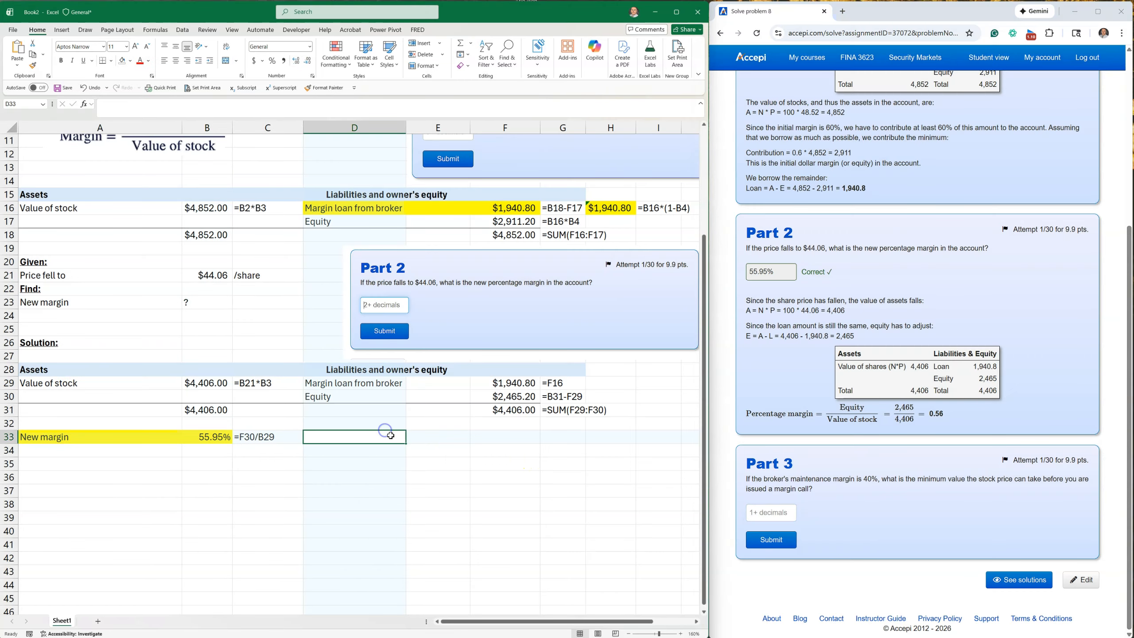
key("ctrl+v")
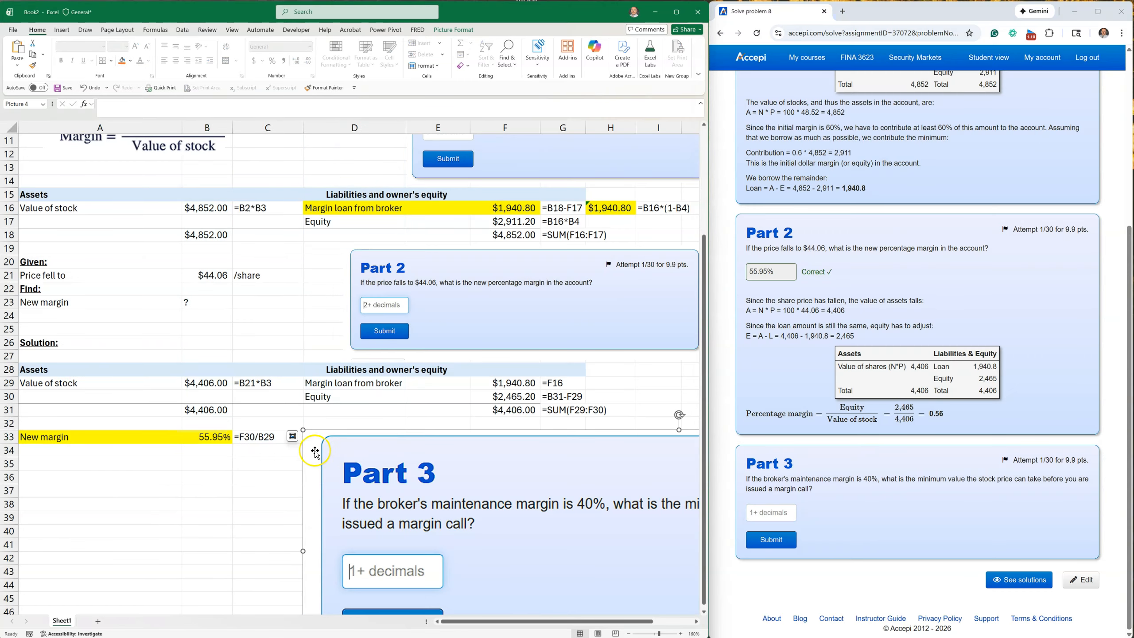
Shrink the pasted Part 3 picture and place it beside rows 34 to 42, across columns D to I.
left_click_drag(302, 433, 603, 592)
left_click_drag(635, 552, 418, 484)
left_click_drag(532, 472, 455, 471)
Enter the heading "Given:" in A35 and make it bold and underlined.
left_click(103, 465)
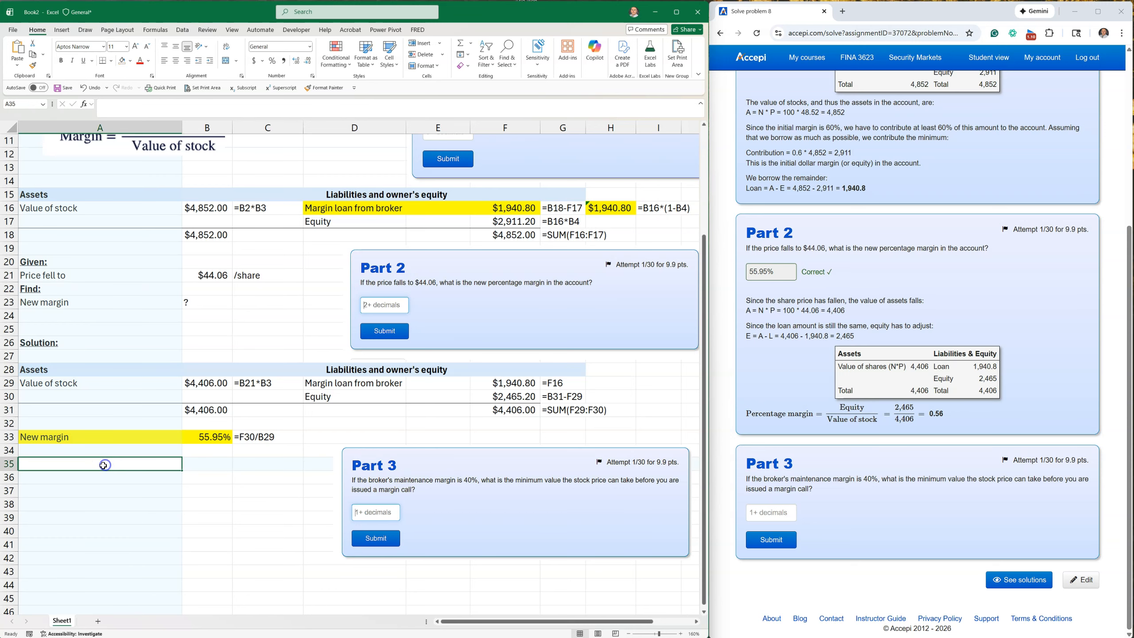
type("Given:")
key("Return")
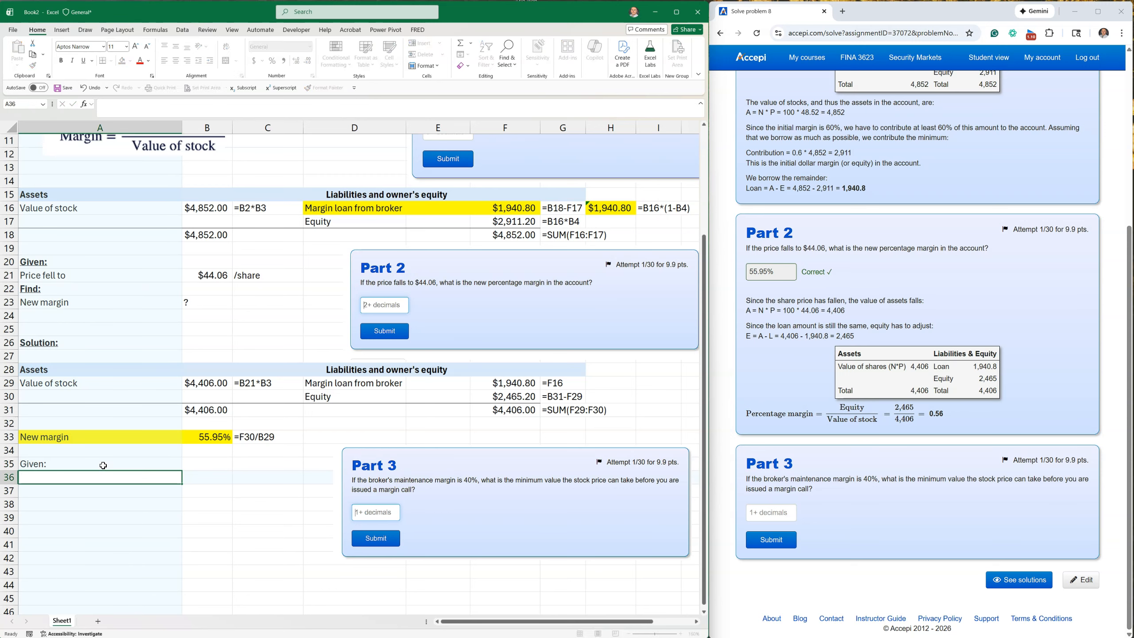
left_click(95, 468)
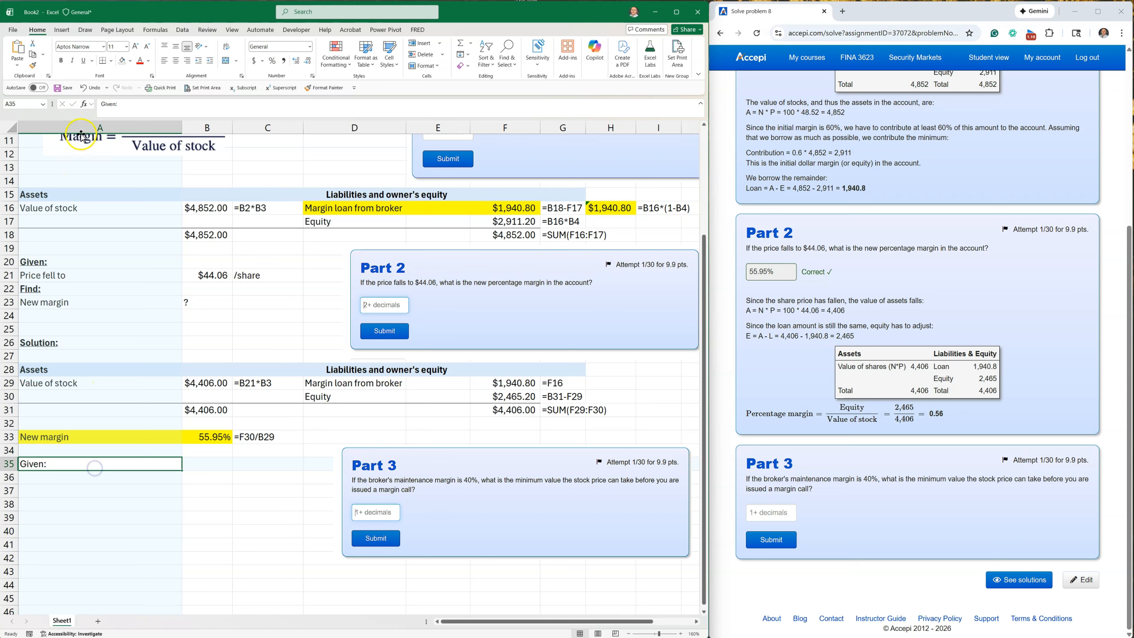
left_click(60, 60)
left_click(83, 60)
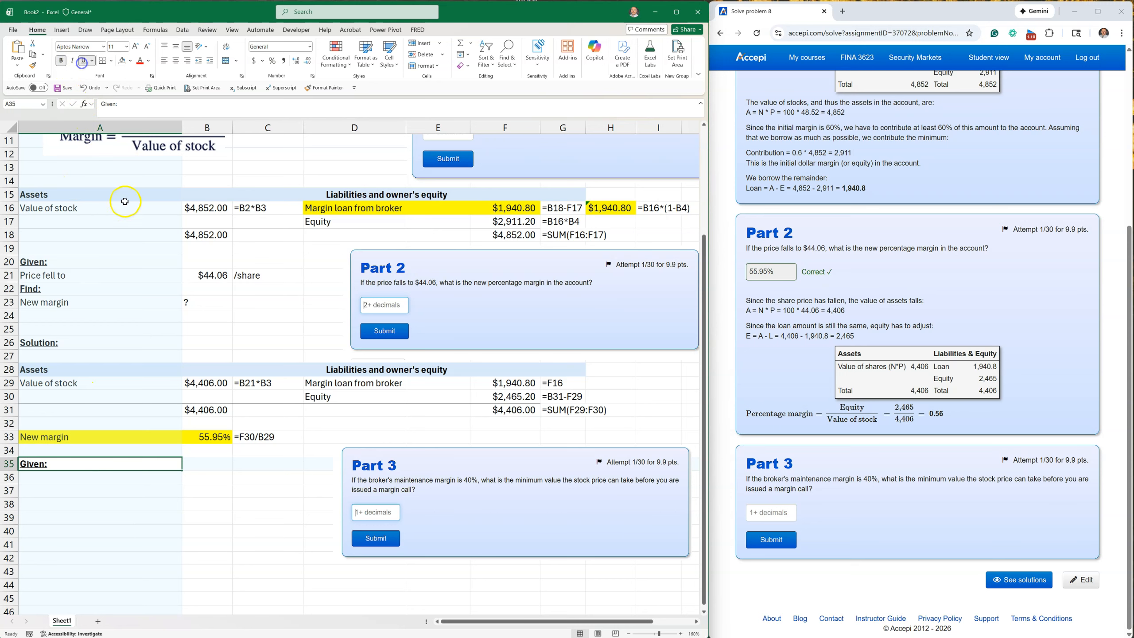
left_click(219, 507)
Label A36 "maintenance margain" and enter 40% in B36.
left_click(89, 478)
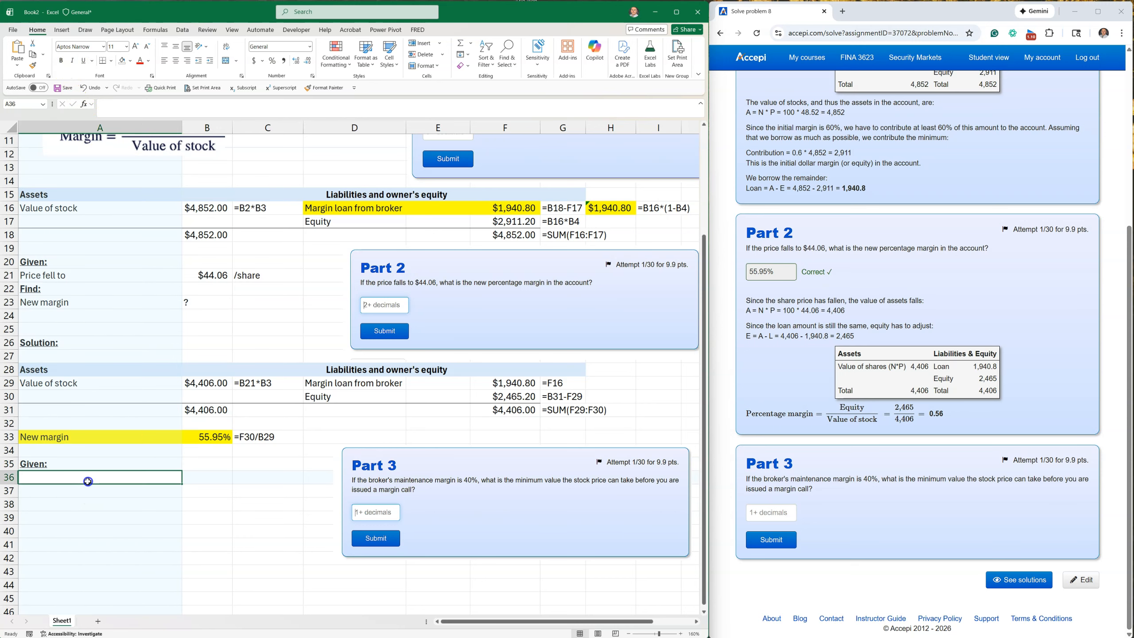
type("maintenance margain")
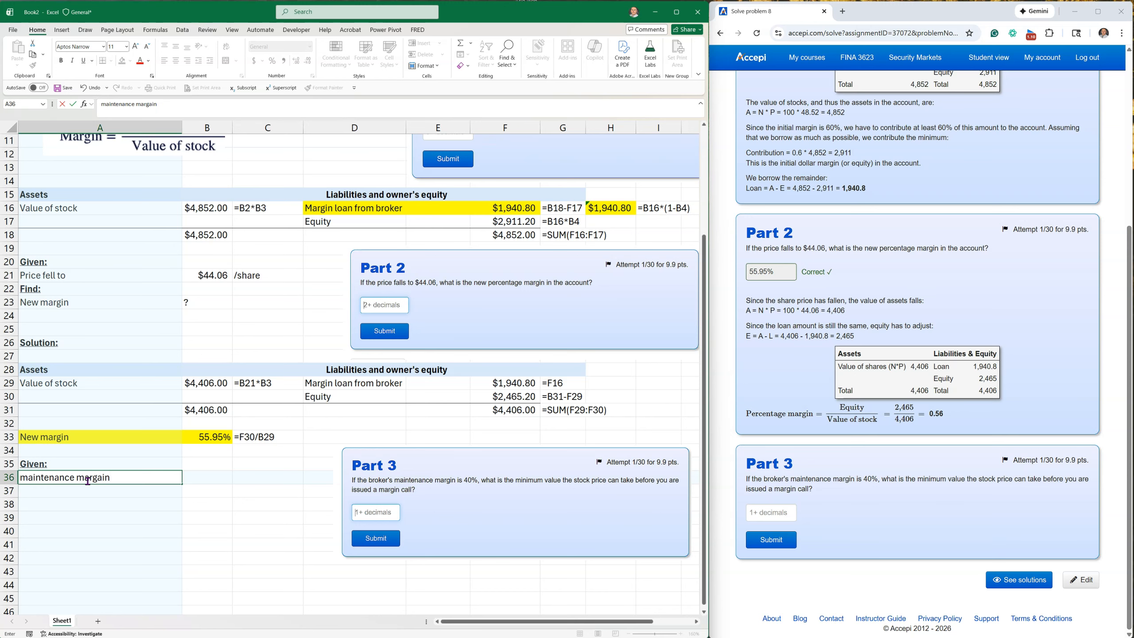
key("Tab")
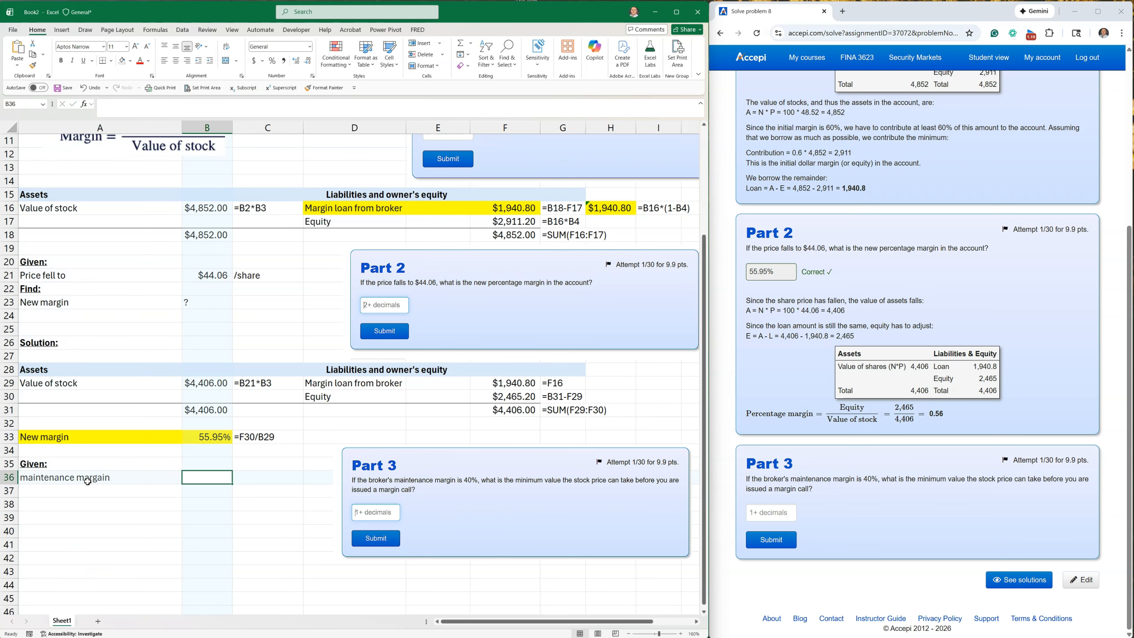
type("4")
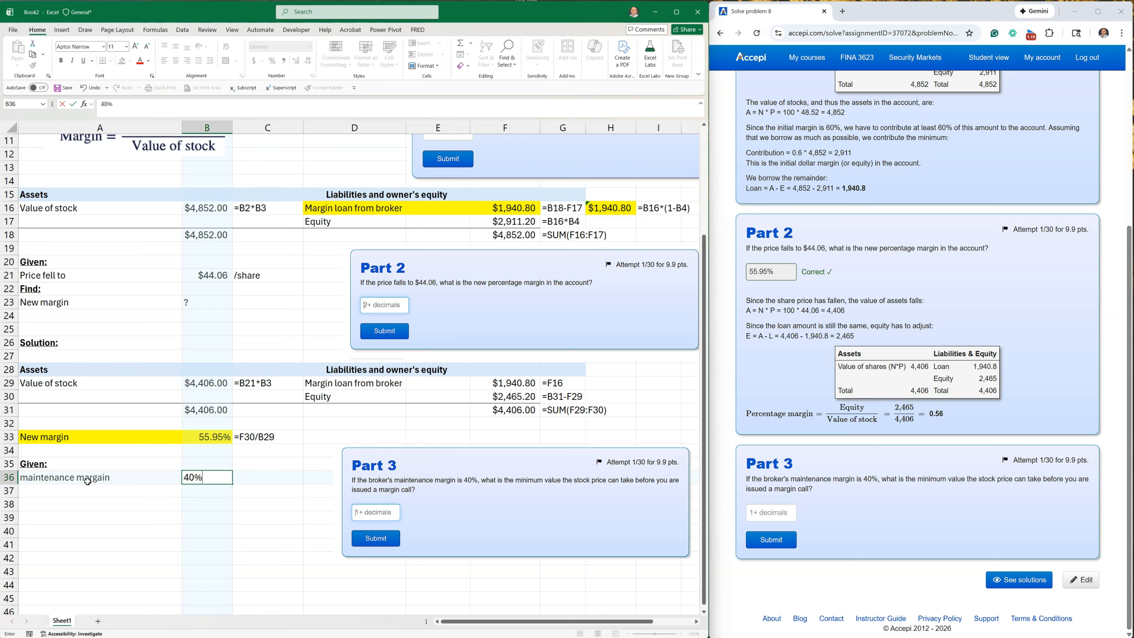
type("0%")
key("ctrl+Return")
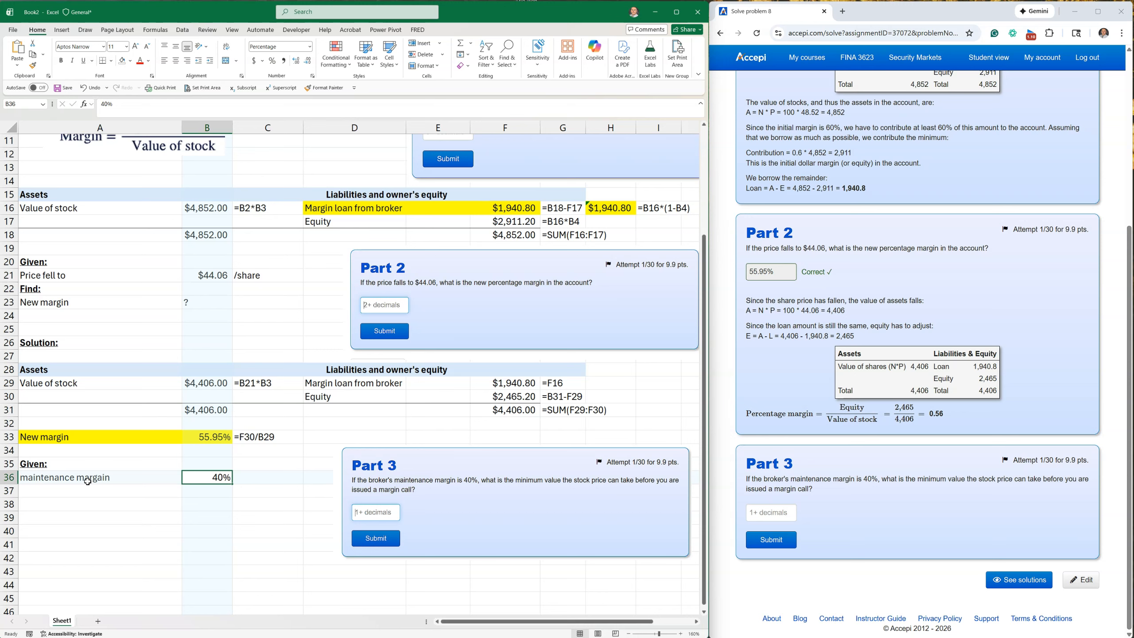
left_click(509, 395)
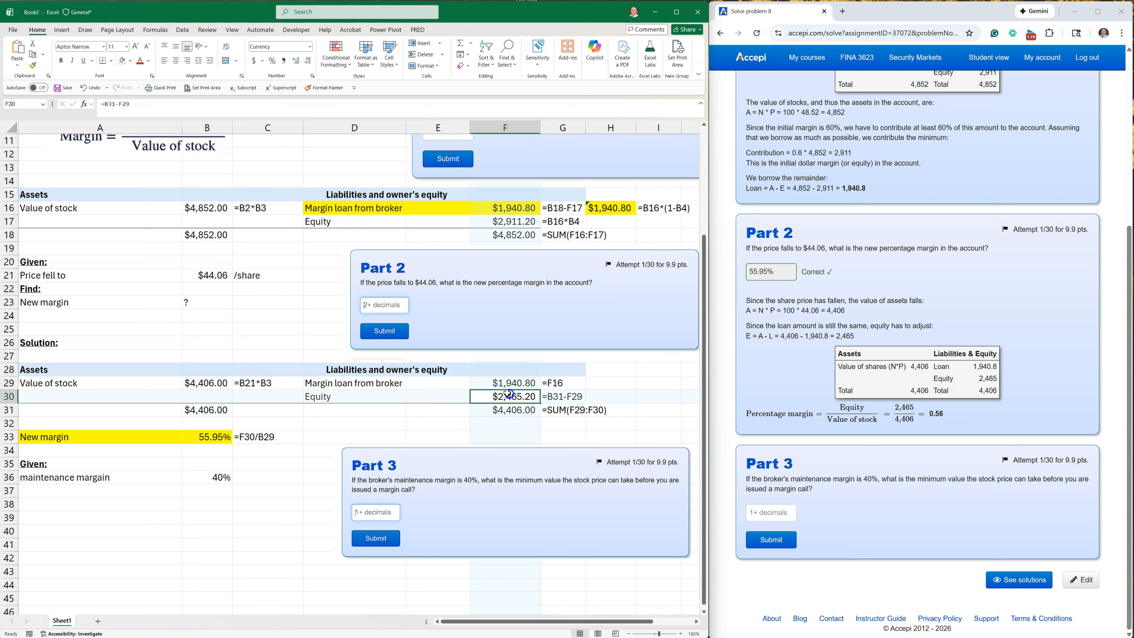
left_click(207, 477)
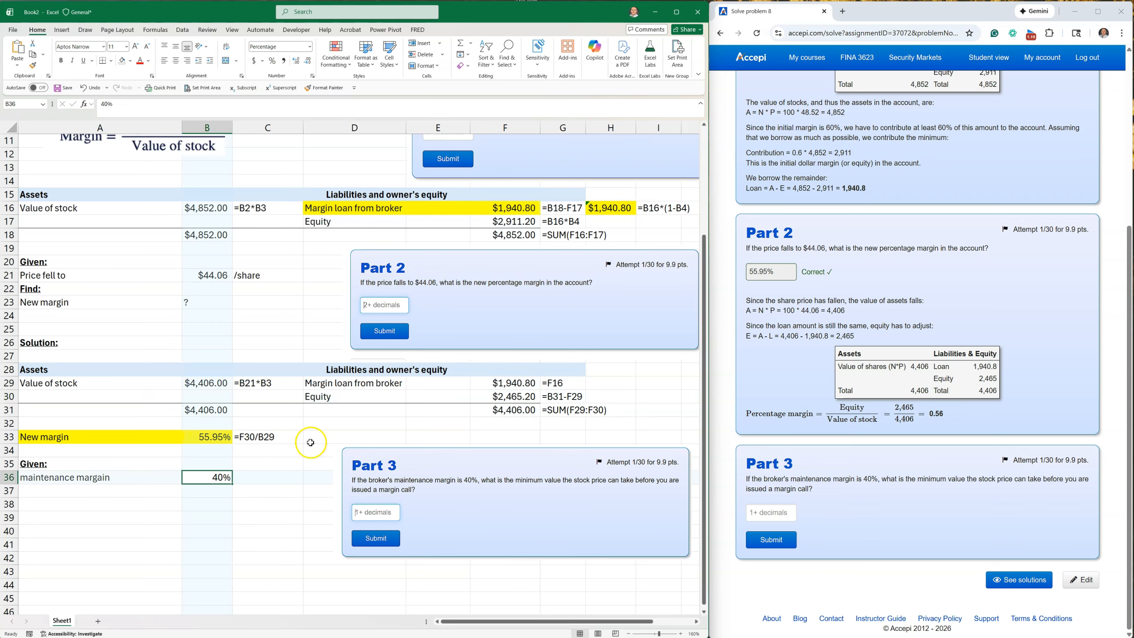
left_click(509, 397)
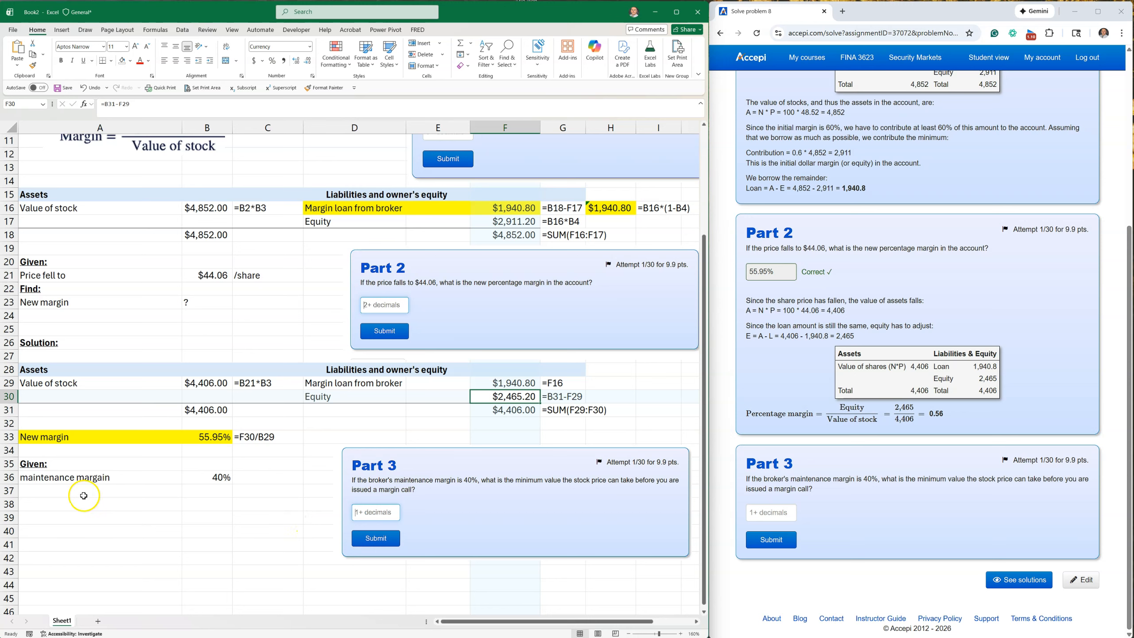
left_click_drag(111, 478, 196, 473)
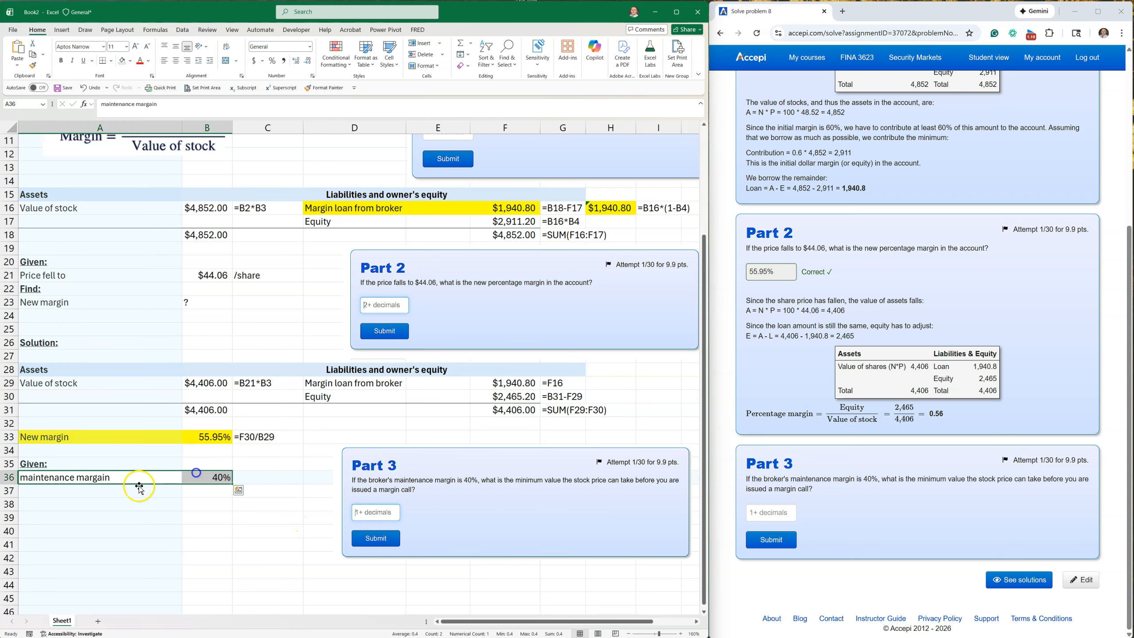
Enter the heading "Find:" in A37 and make it bold and underlined.
left_click(54, 493)
type("Find:")
key("Return")
left_click(137, 490)
left_click(61, 60)
left_click(83, 60)
left_click(190, 478)
Enter "min stock price to margin call" in A38 and a question mark in B38 as the unknown.
left_click(62, 506)
type("min stock price to margin call")
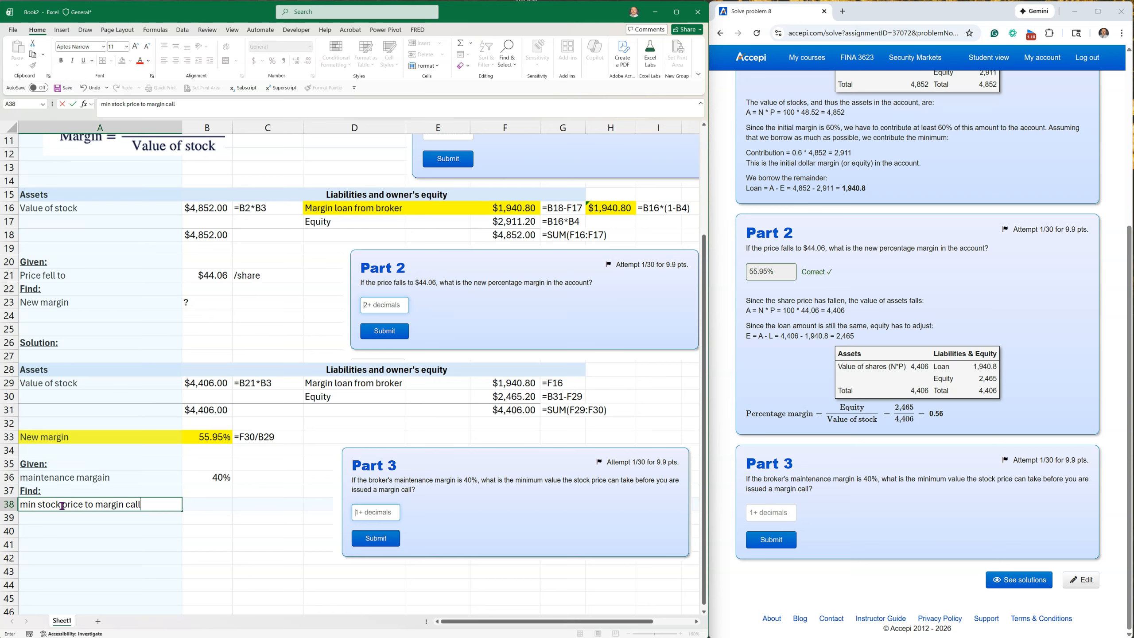
key("Tab")
type("?")
key("Down")
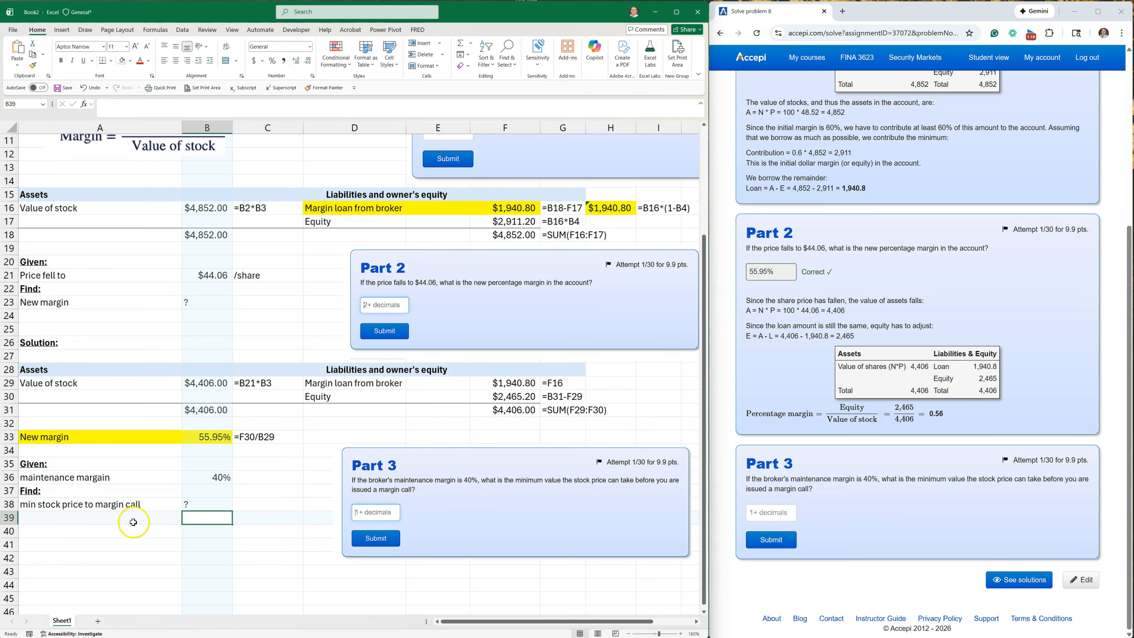
Enter the bold, underlined heading "Solution:" in A39, including its closing colon.
left_click(114, 561)
left_click(36, 519)
type("Solution")
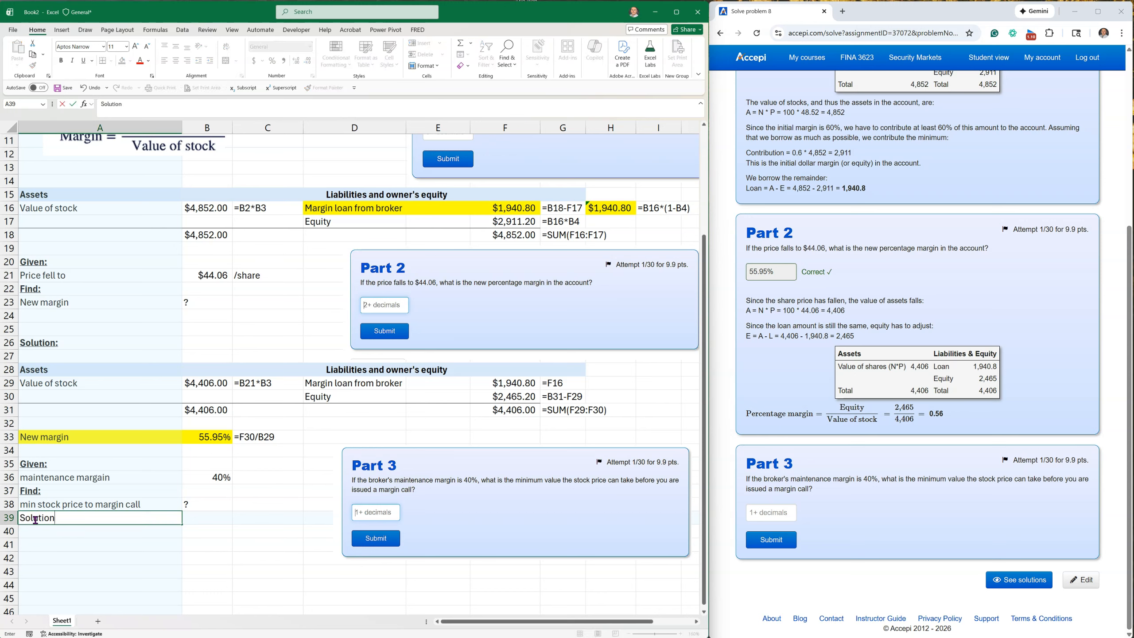
key("Return")
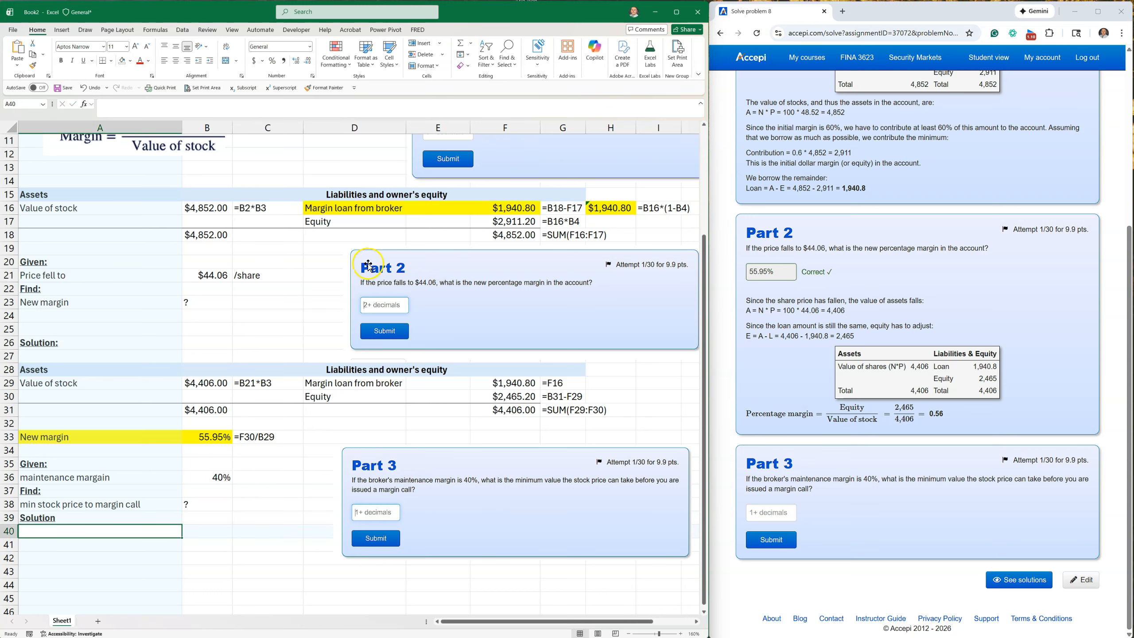
double_click(65, 517)
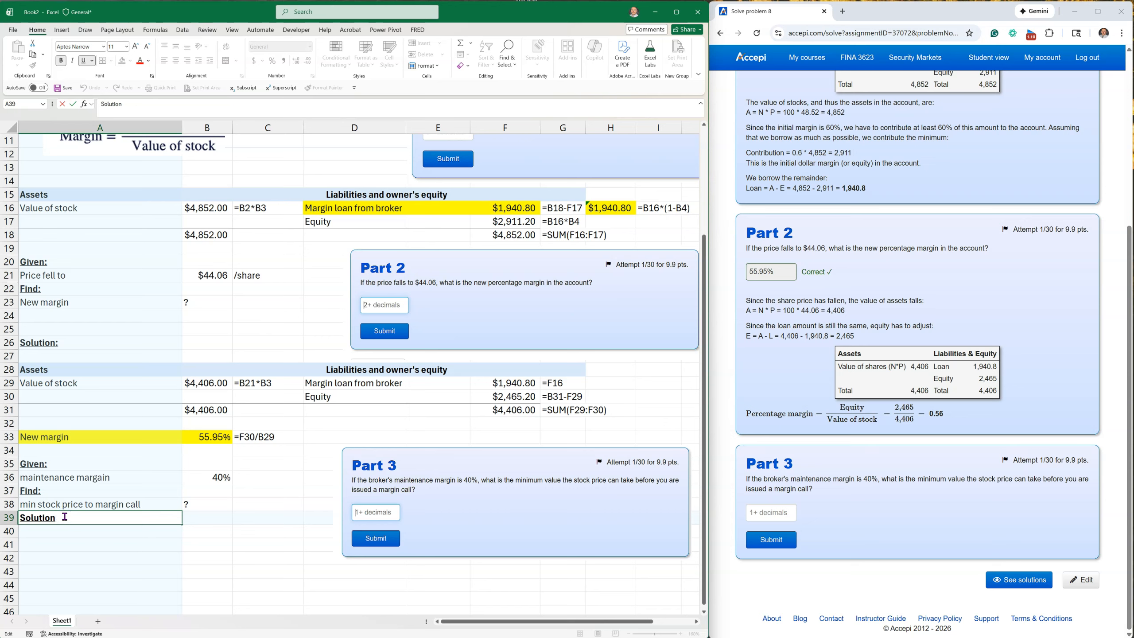
key("Return")
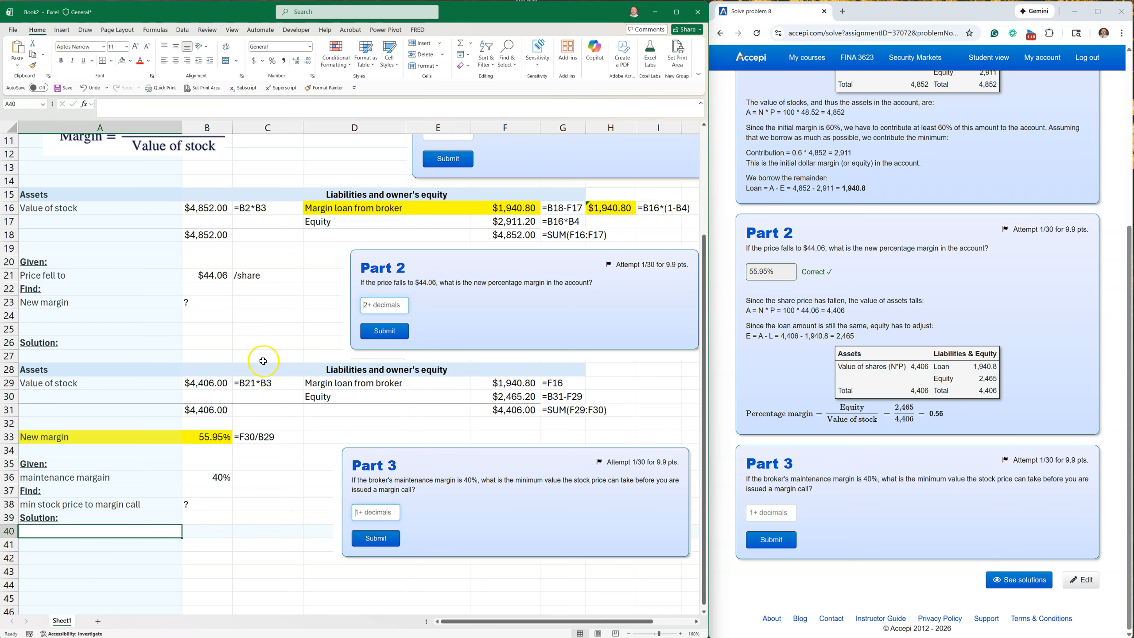
Copy the Part 2 balance sheet, A28:H31, and paste it starting at A44.
left_click_drag(68, 368, 616, 411)
right_click(519, 399)
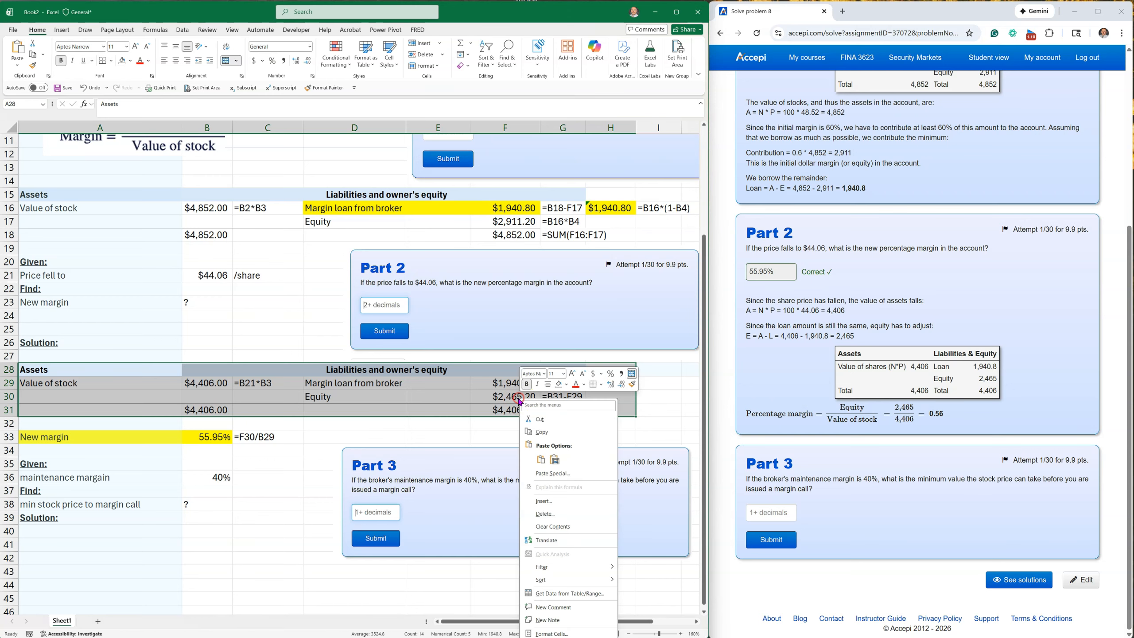
left_click(540, 432)
scroll(227, 411, "down", 3)
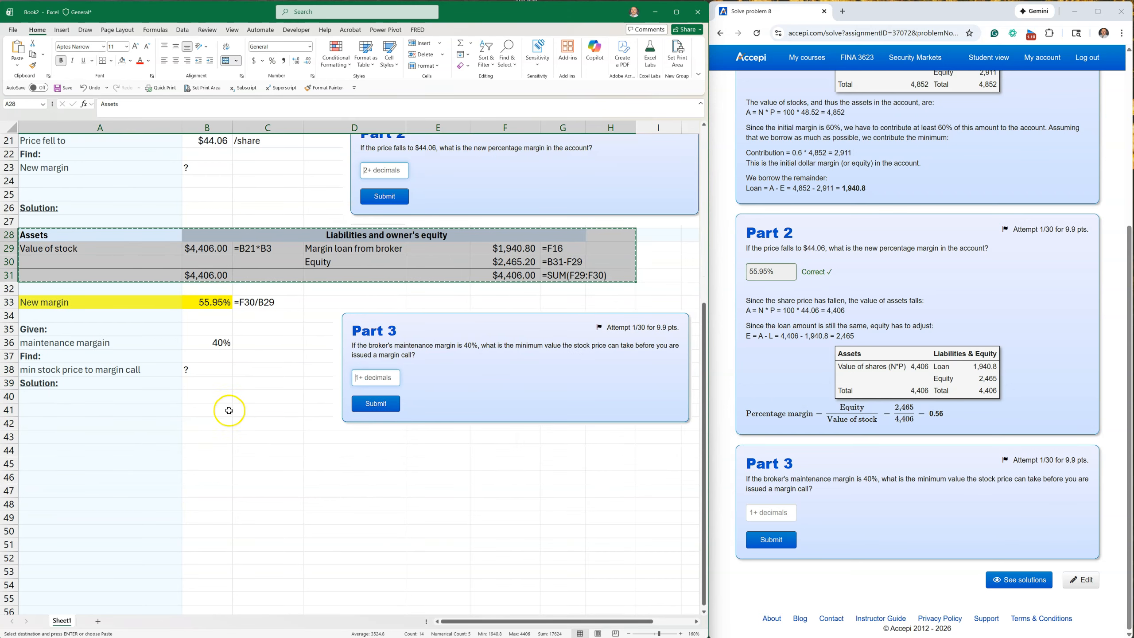
left_click(80, 450)
key("ctrl+v")
left_click(167, 517)
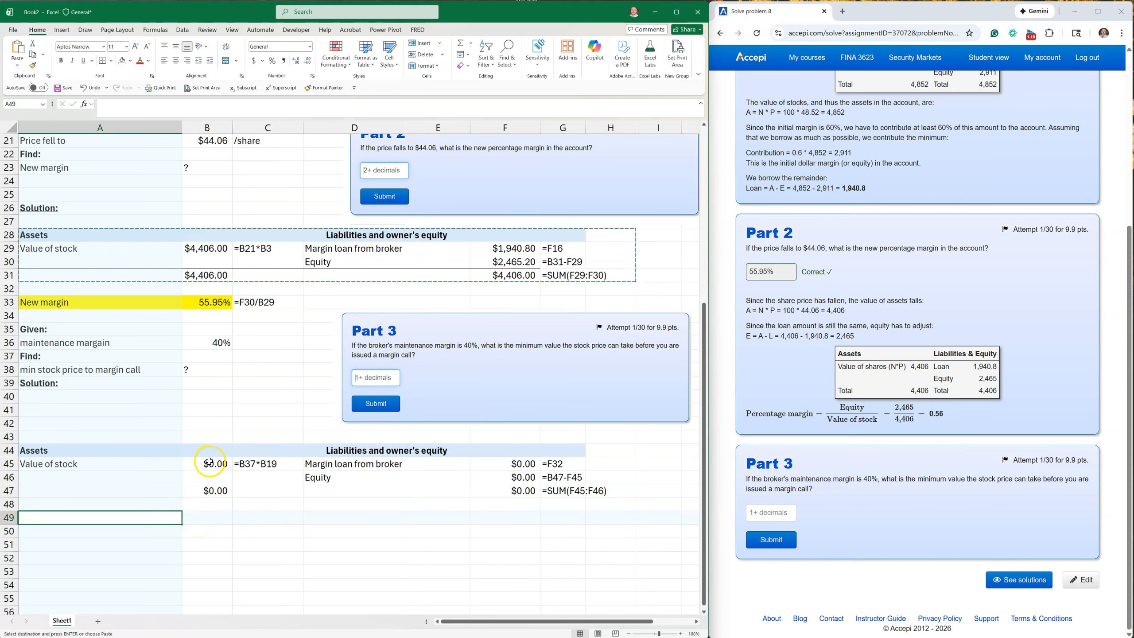
Enter "stock price" in A50, $10 as the trial price in B50, and the unit "/share" in C50.
left_click(82, 527)
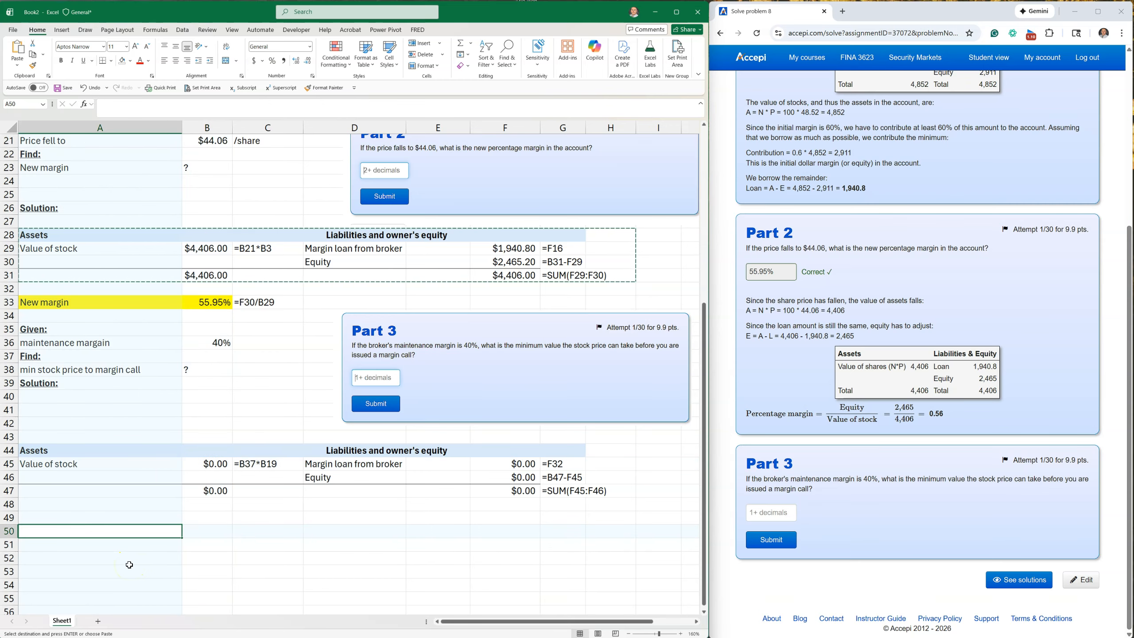
type("stock price")
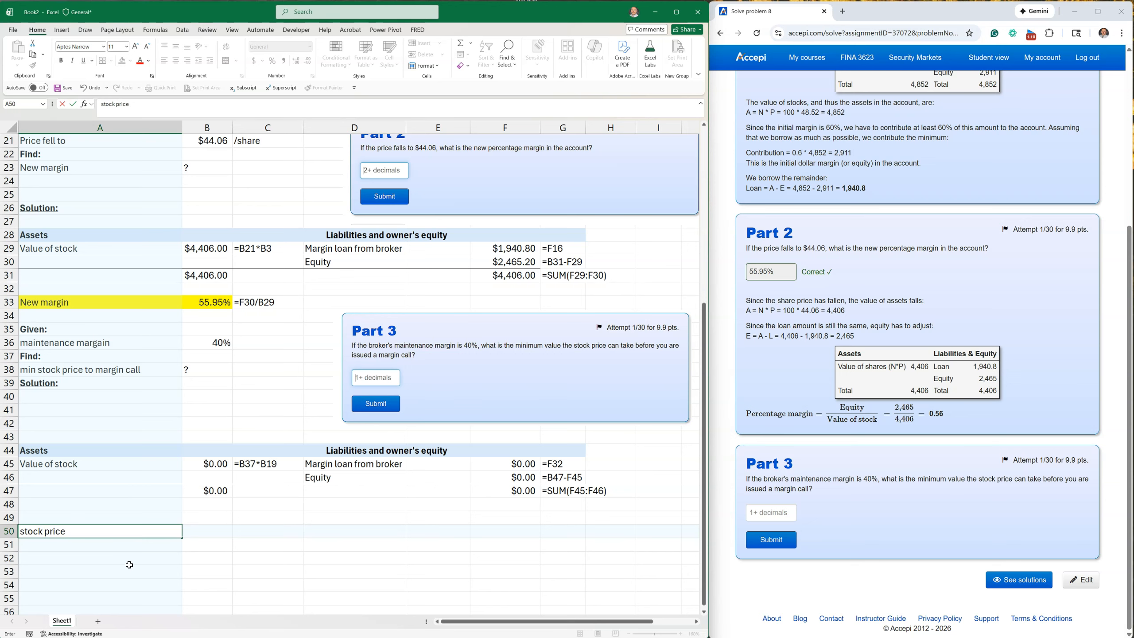
key("Tab")
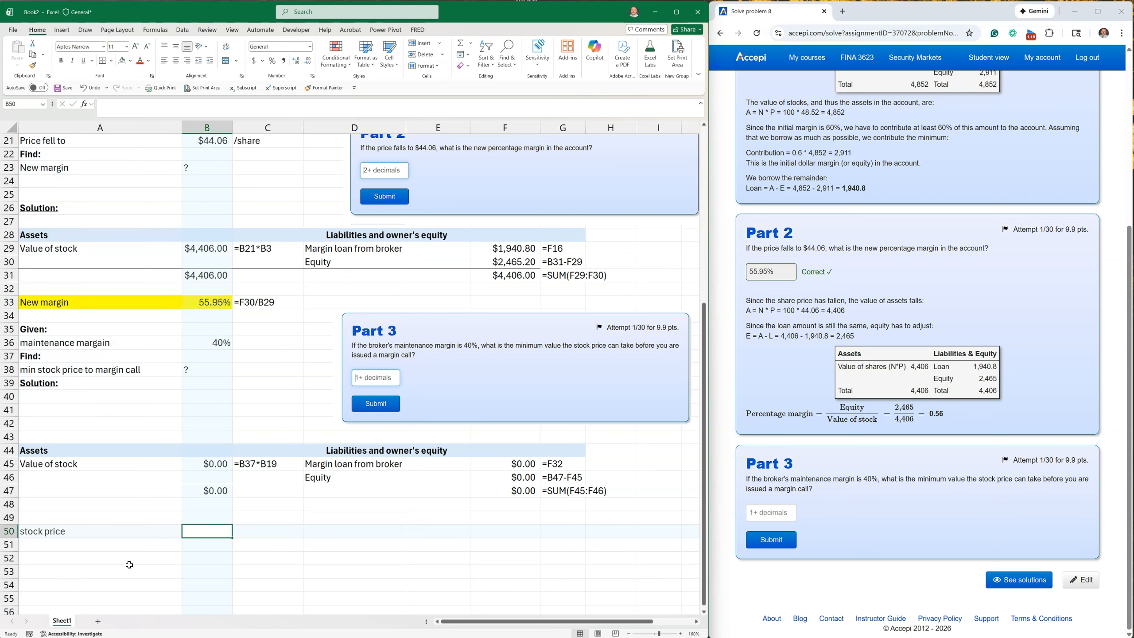
type("!")
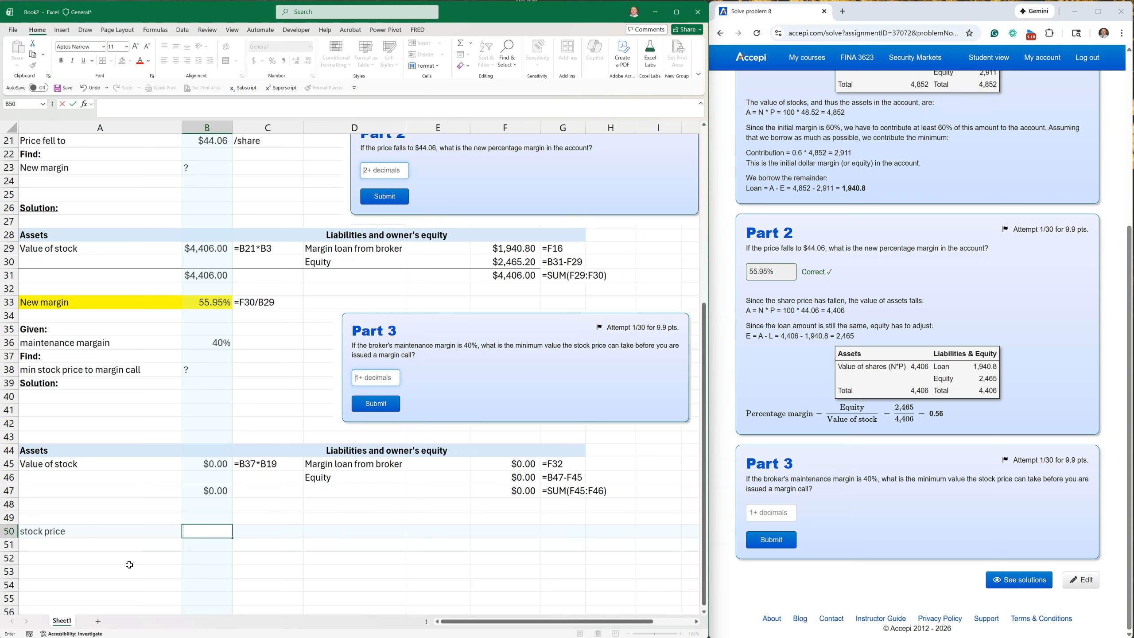
key("Tab")
type("'/")
key("Return")
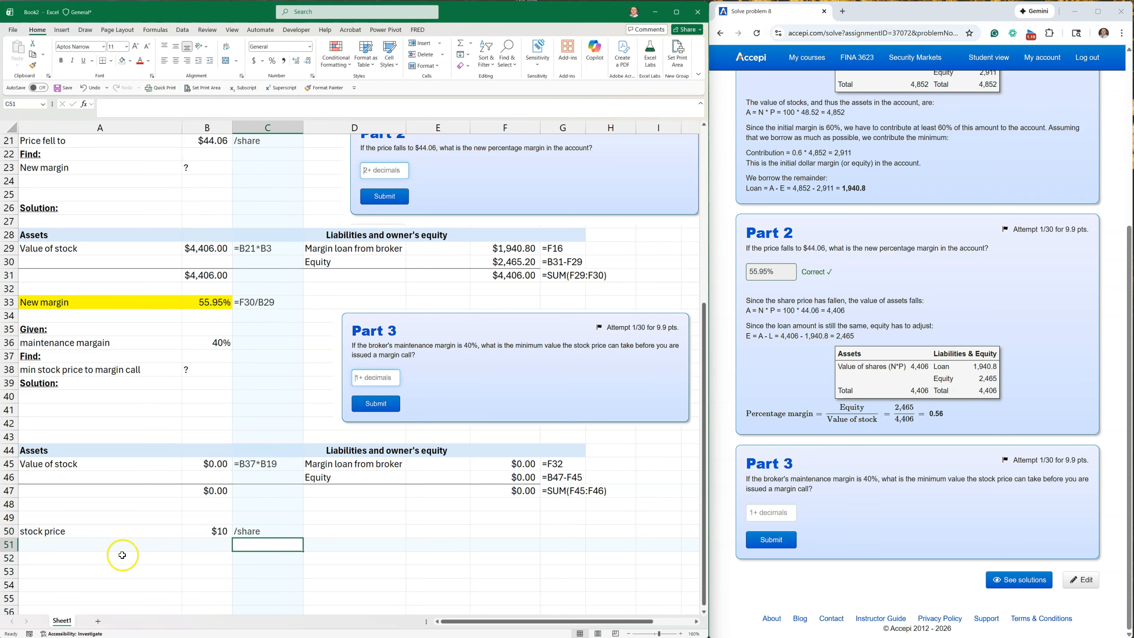
Calculate the value of stock in B45 as trial price times number of shares, =B50*B3.
left_click(219, 533)
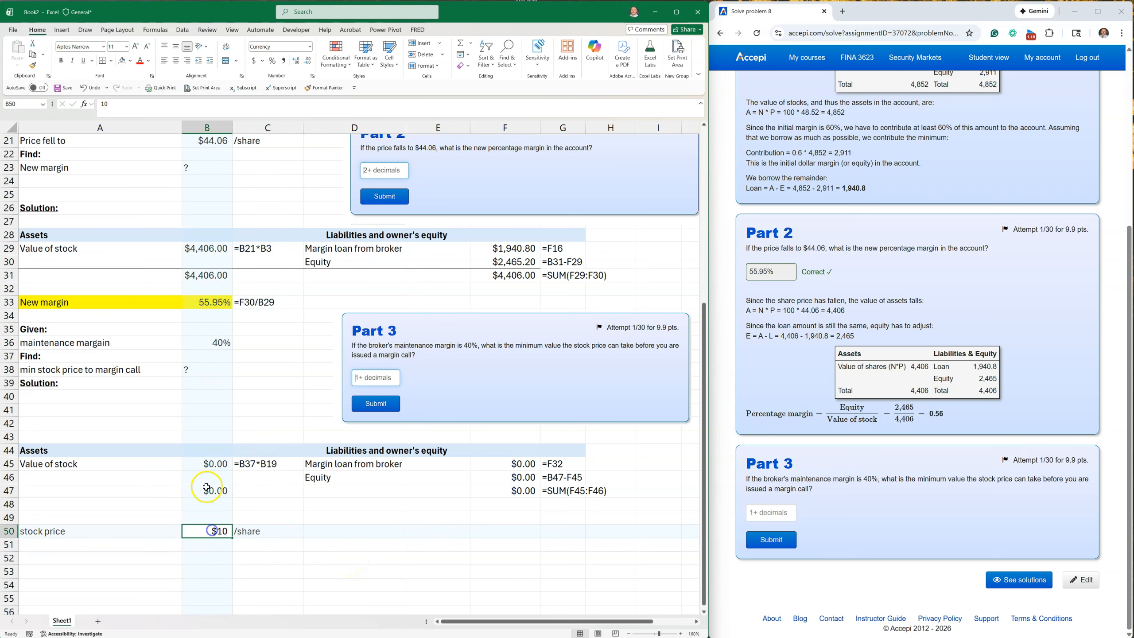
left_click(206, 465)
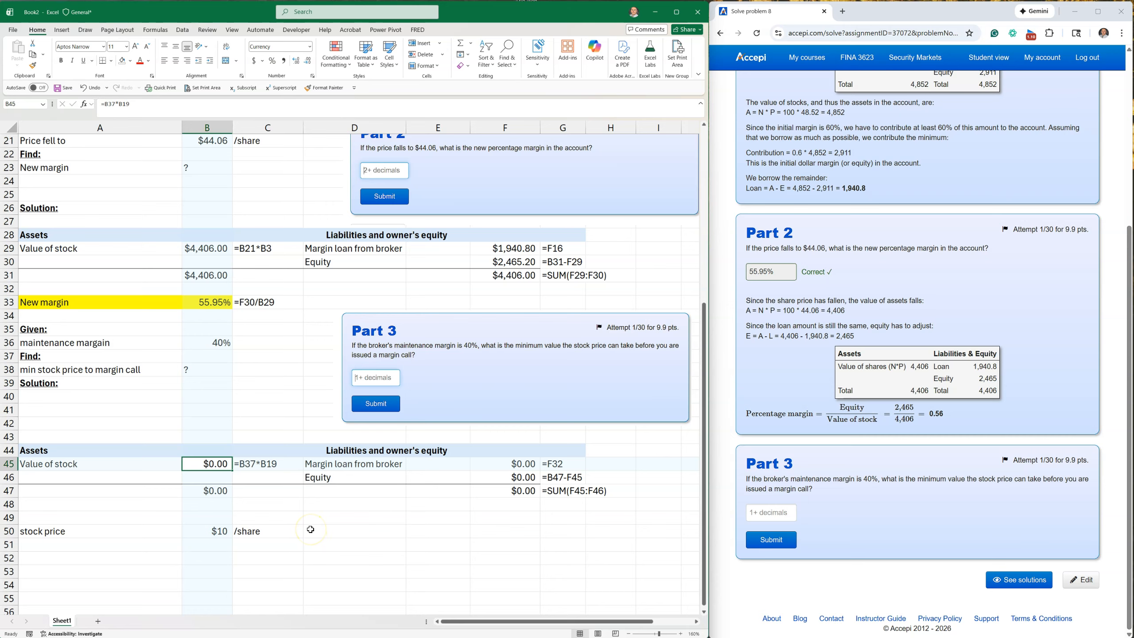
type("=")
left_click(208, 529)
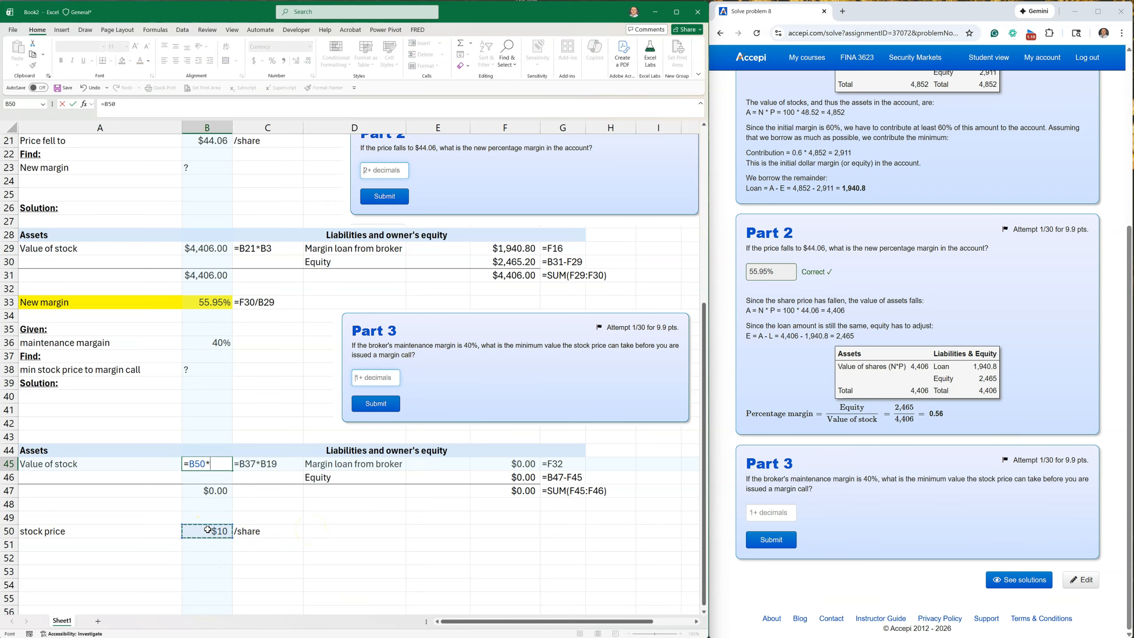
type("*")
scroll(208, 530, "up", 7)
left_click(212, 166)
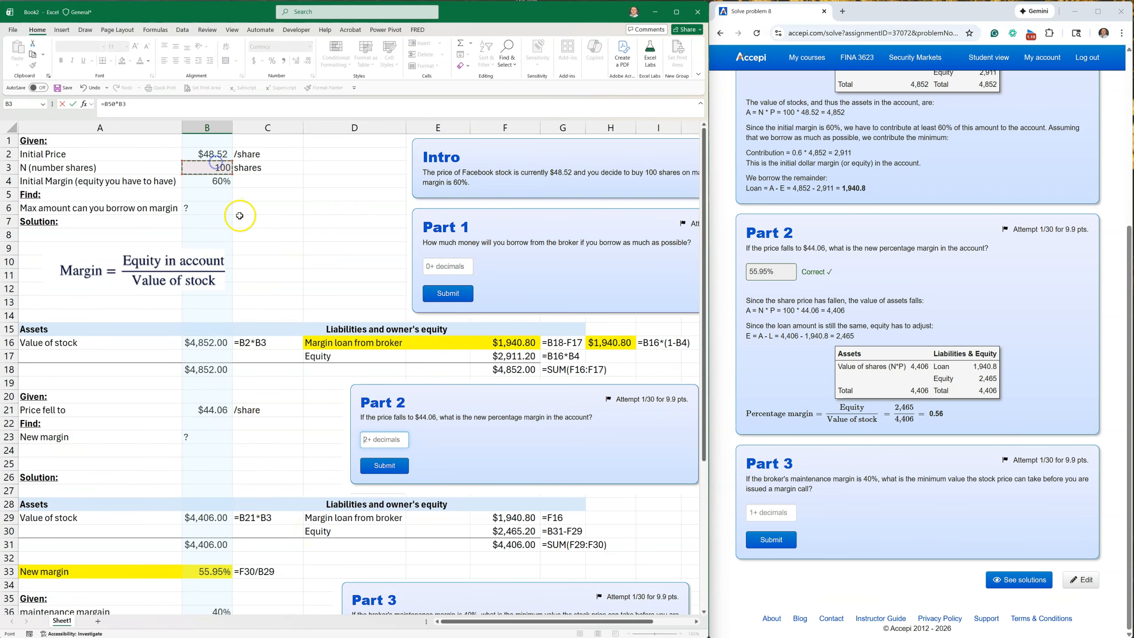
scroll(240, 215, "down", 7)
key("Return")
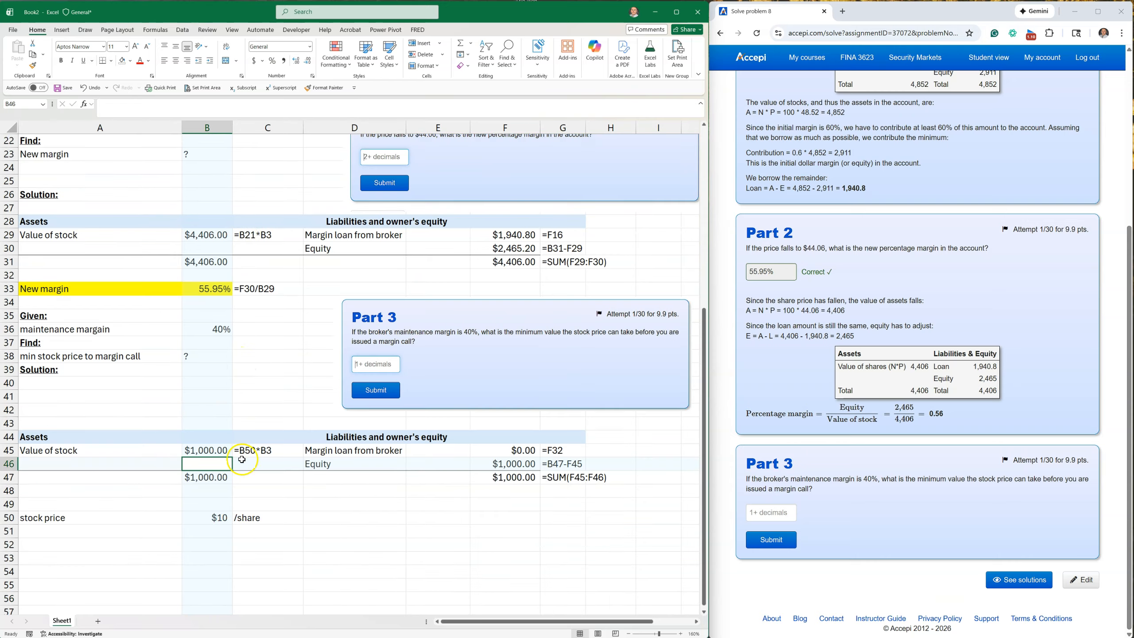
Link the margin loan from broker in F45 to the original loan amount with =F16.
left_click(514, 463)
left_click(513, 450)
type("=")
scroll(597, 477, "up", 7)
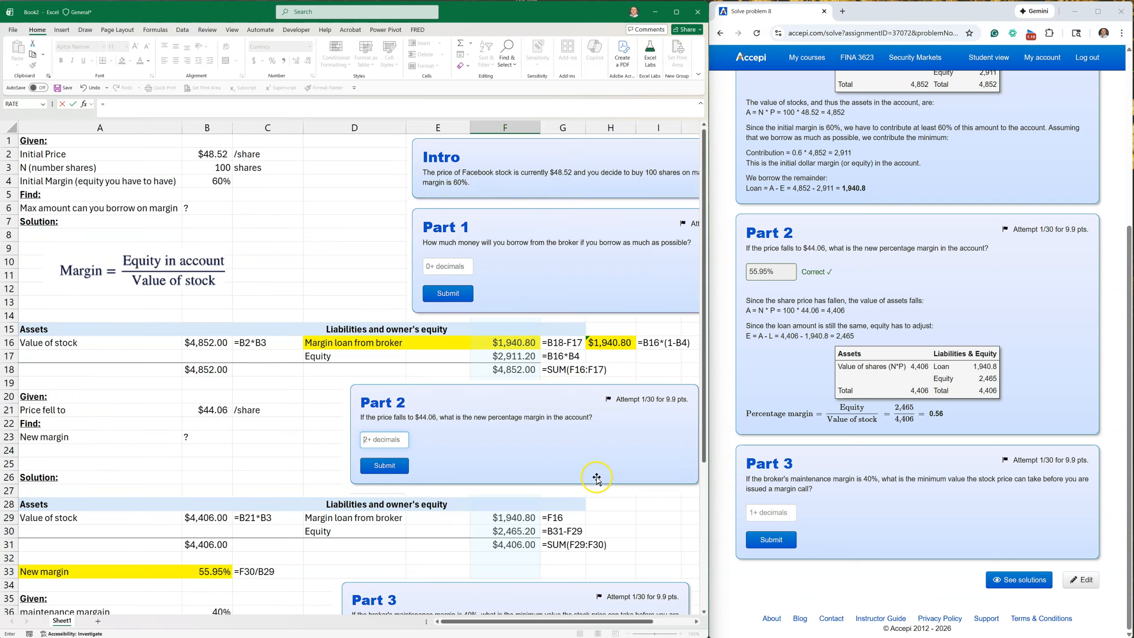
left_click(523, 342)
key("Return")
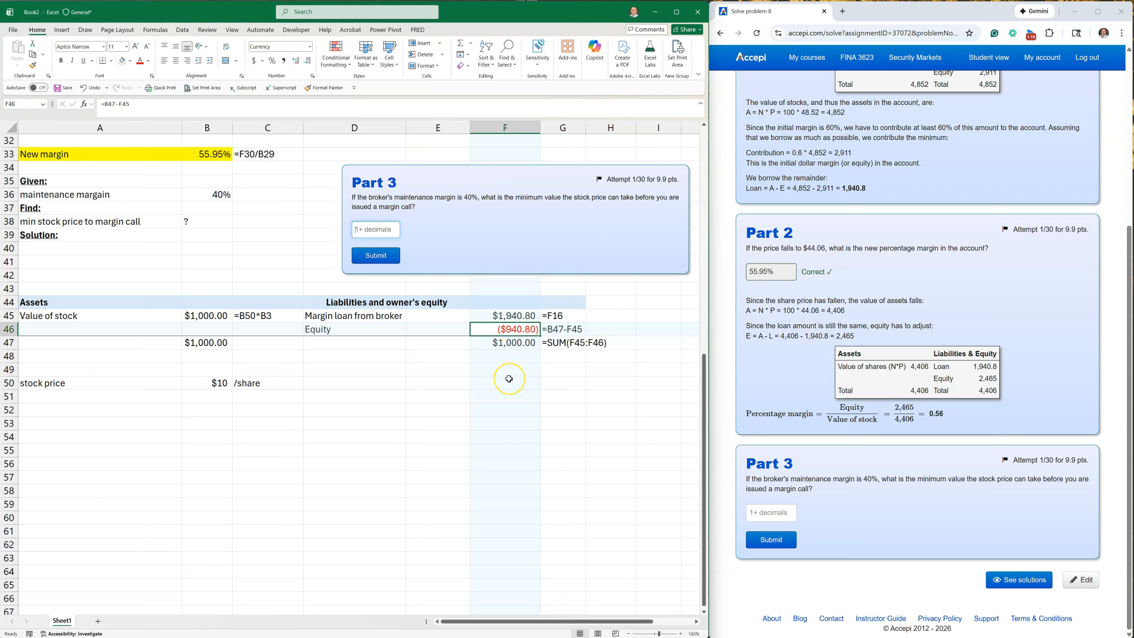
Set the trial stock price in B50 to $20 per share.
left_click(213, 381)
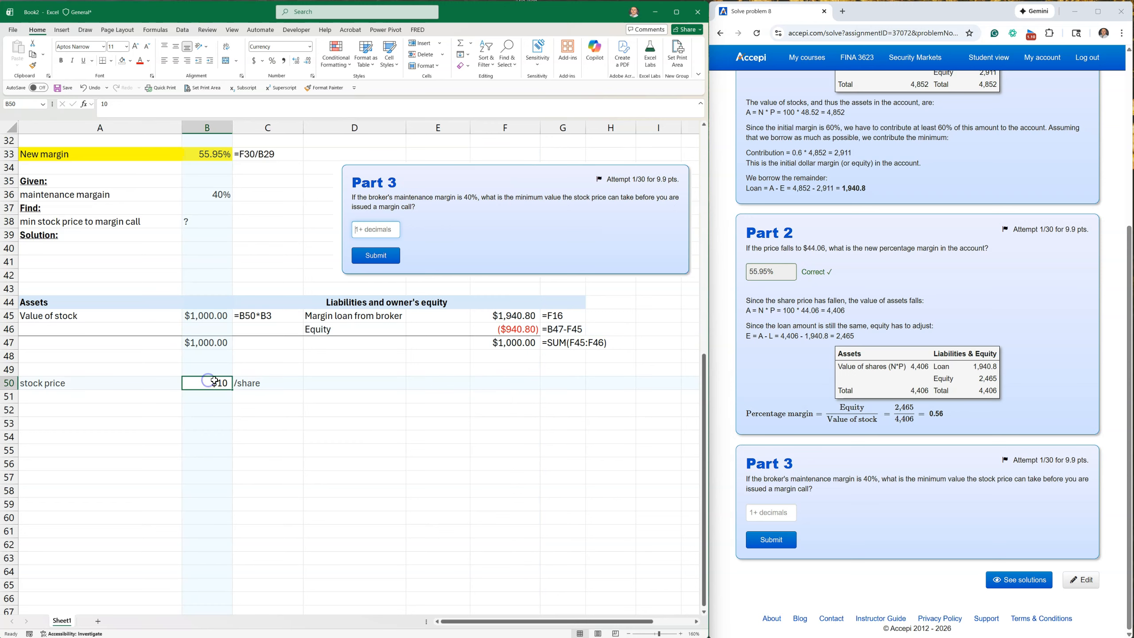
type("20")
key("Return")
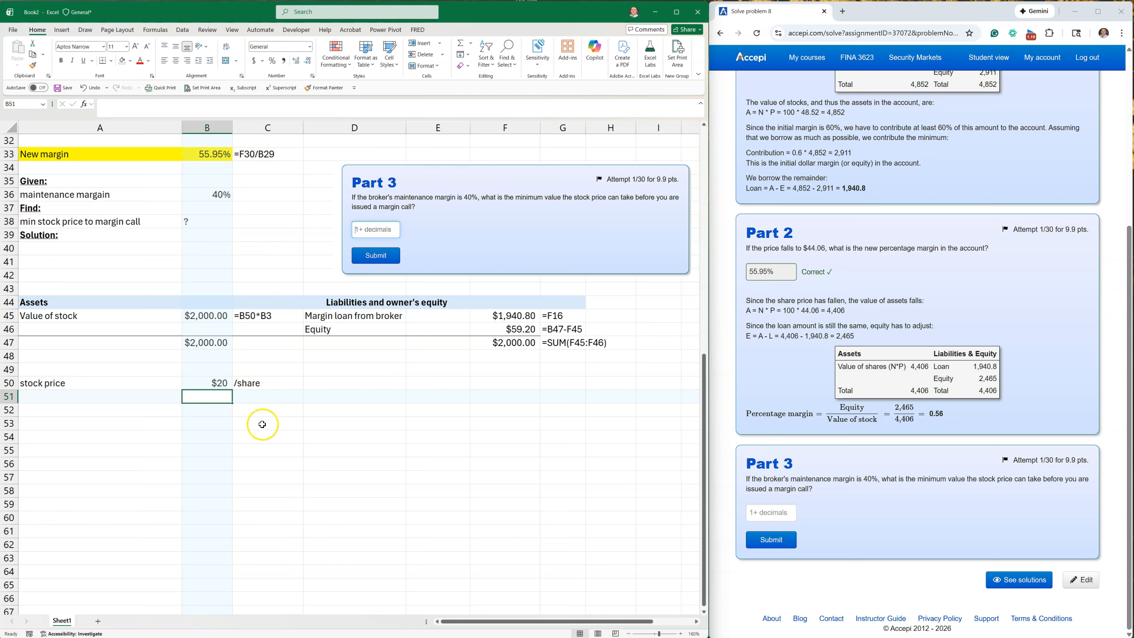
left_click(204, 383)
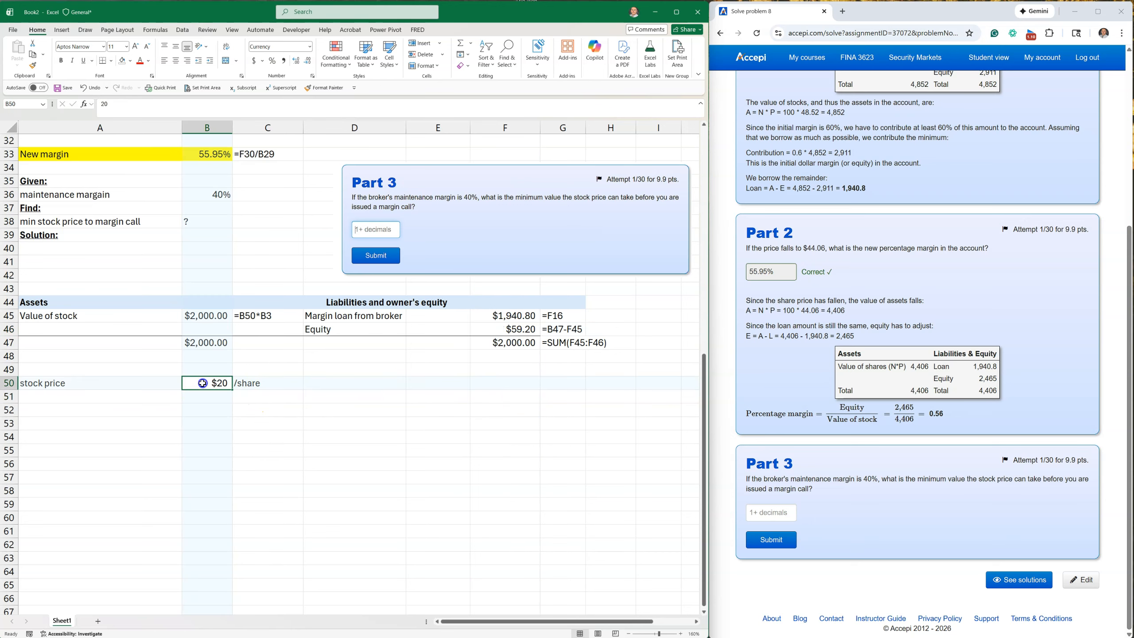
left_click(508, 327)
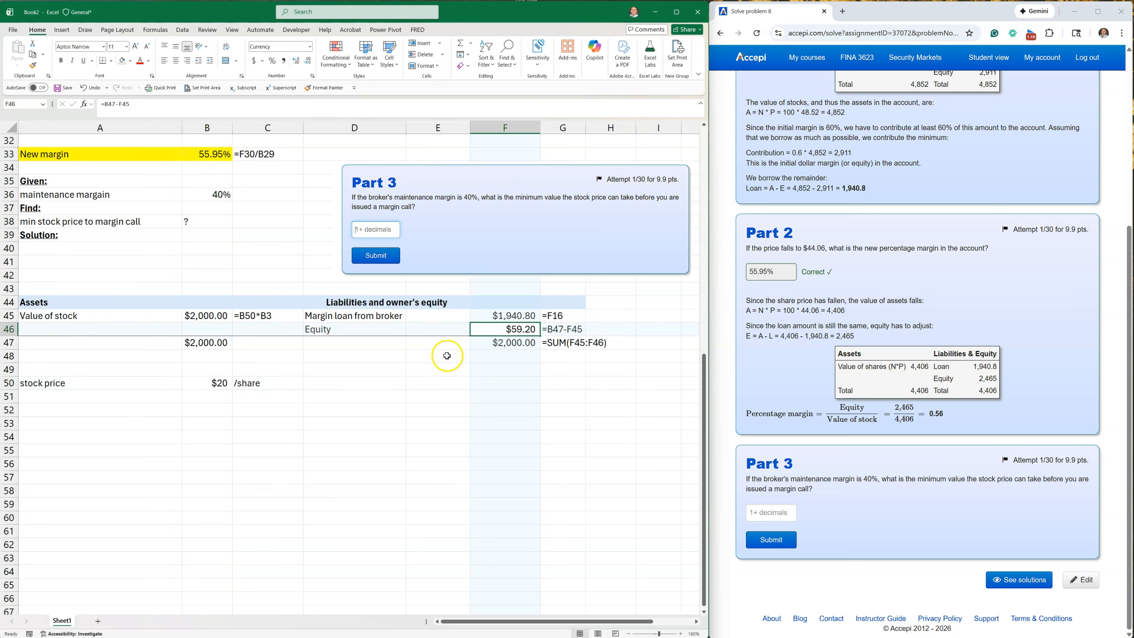
left_click(517, 331)
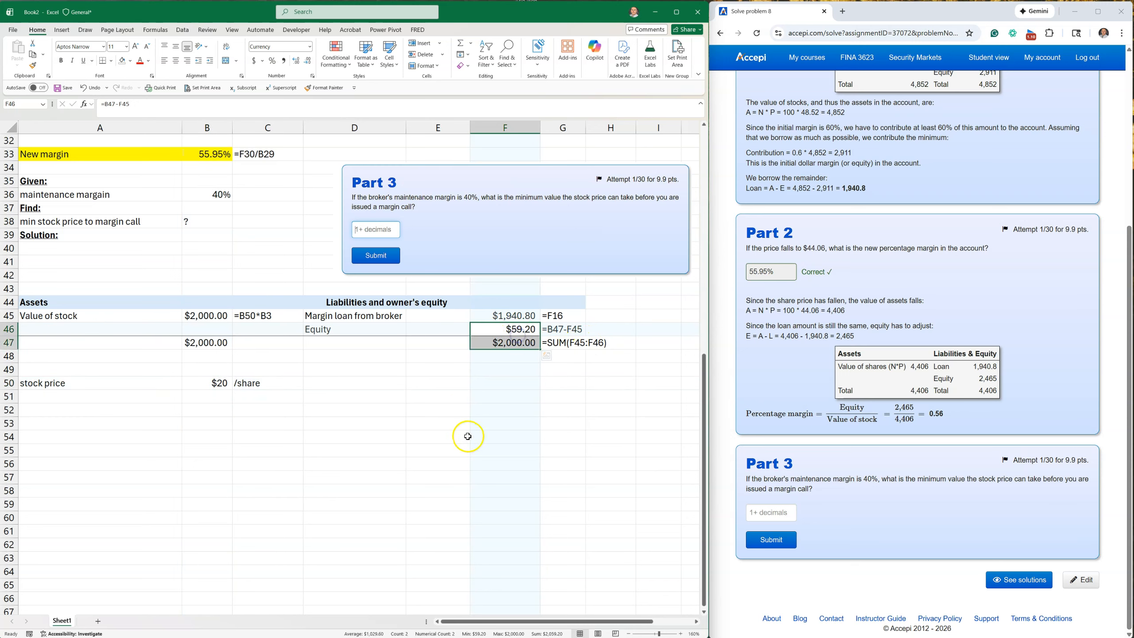
left_click(420, 458)
left_click(215, 315)
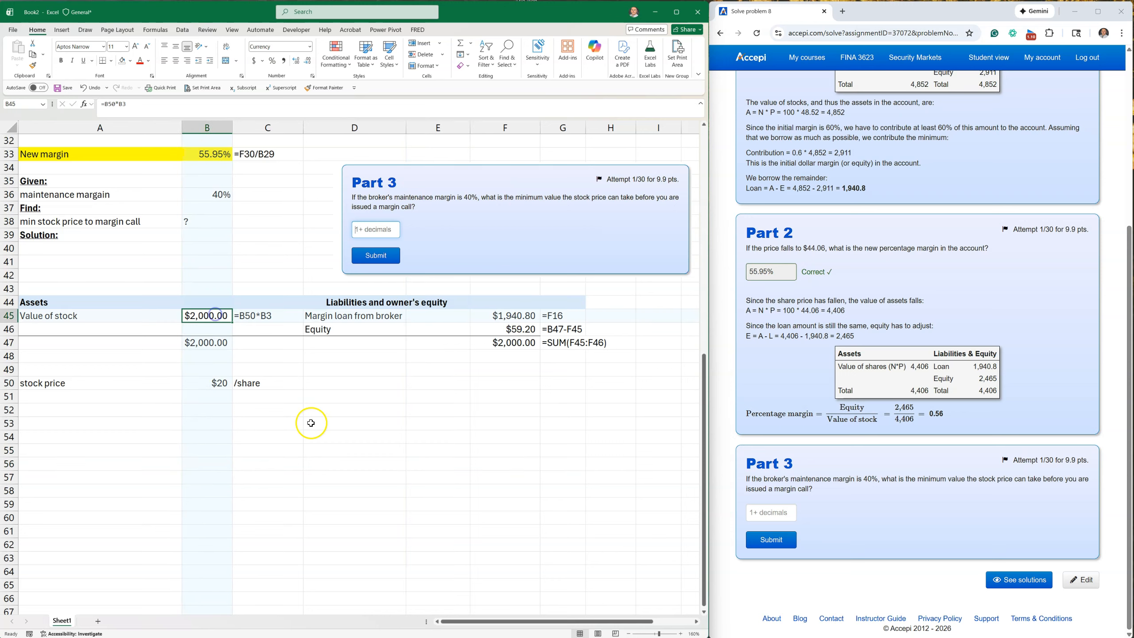
left_click(508, 312)
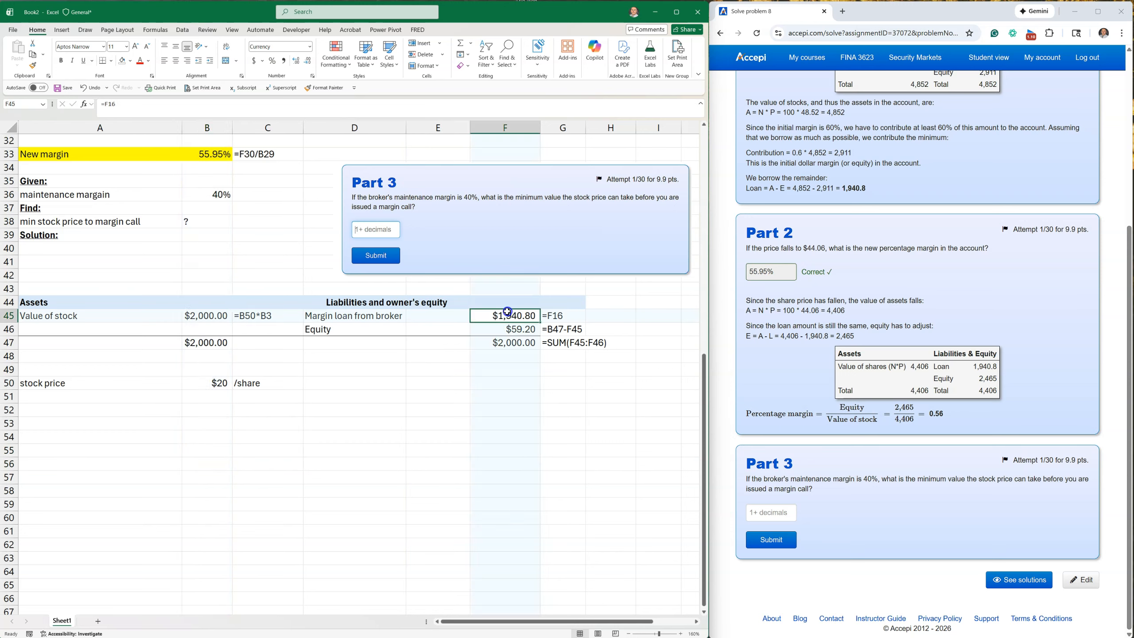
Enter the row label "margin" in A52 and the column heading "lhs" in B51.
left_click(71, 407)
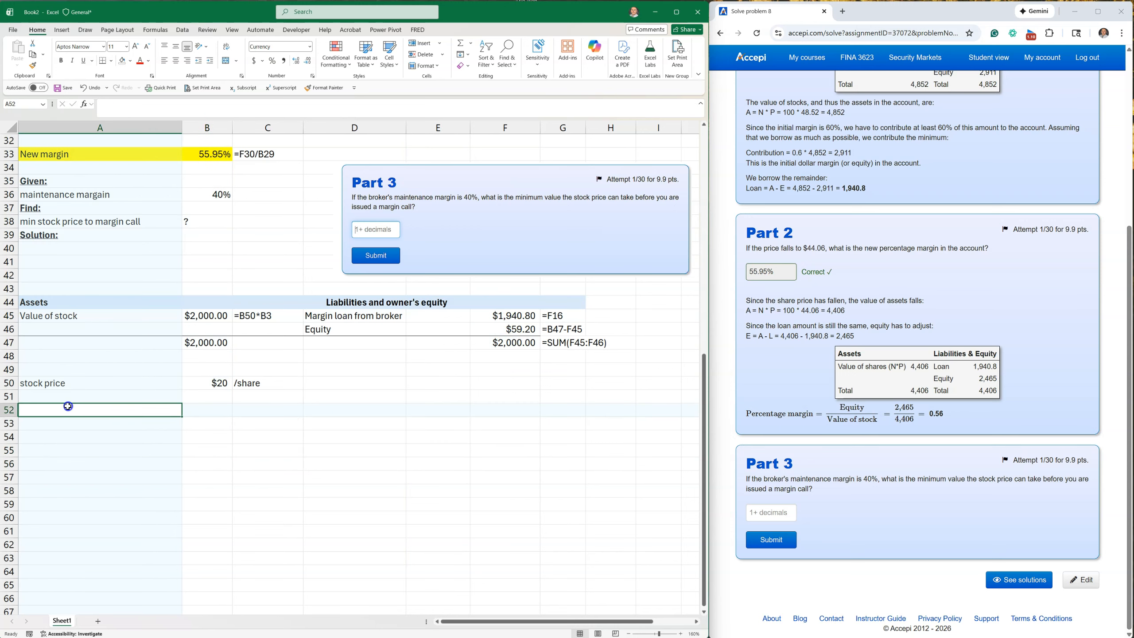
type("margin")
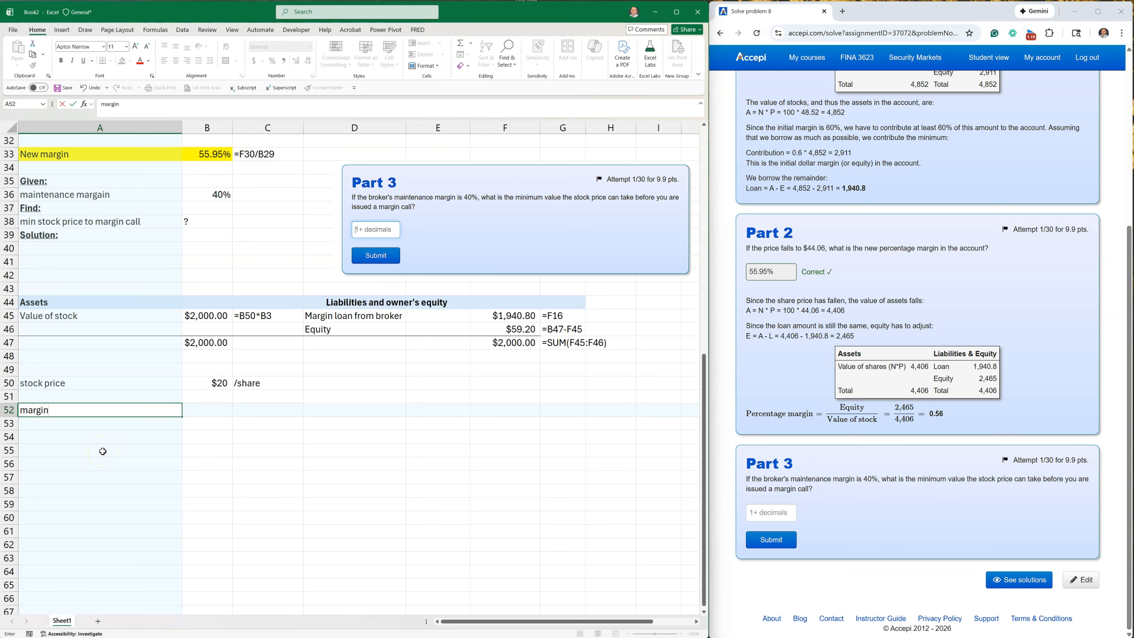
key("Tab")
key("Up")
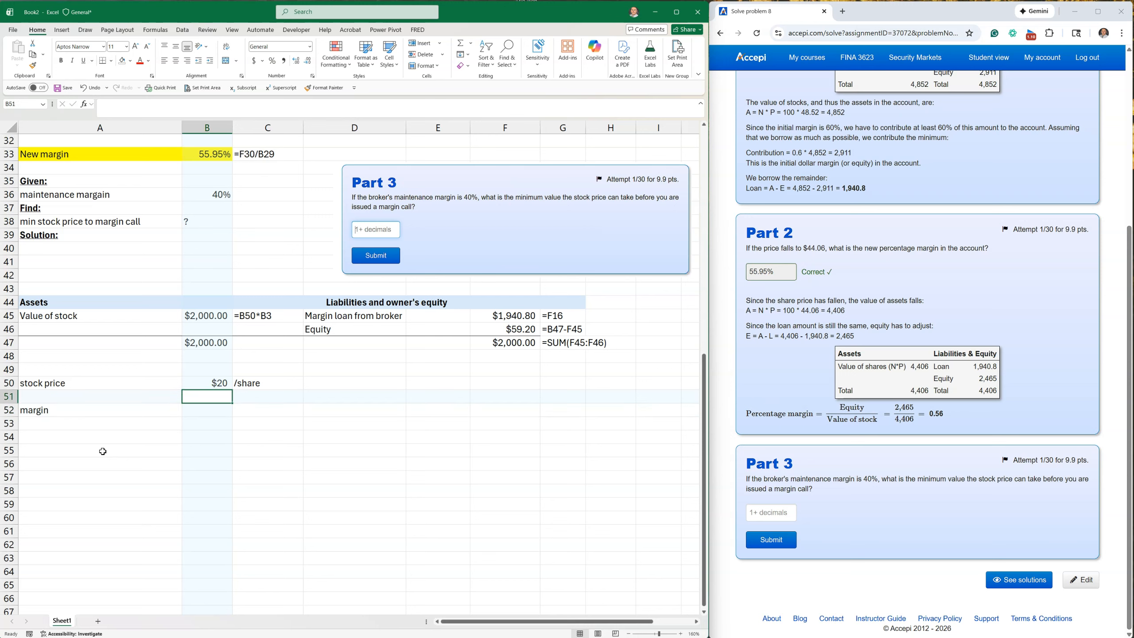
type("lhs")
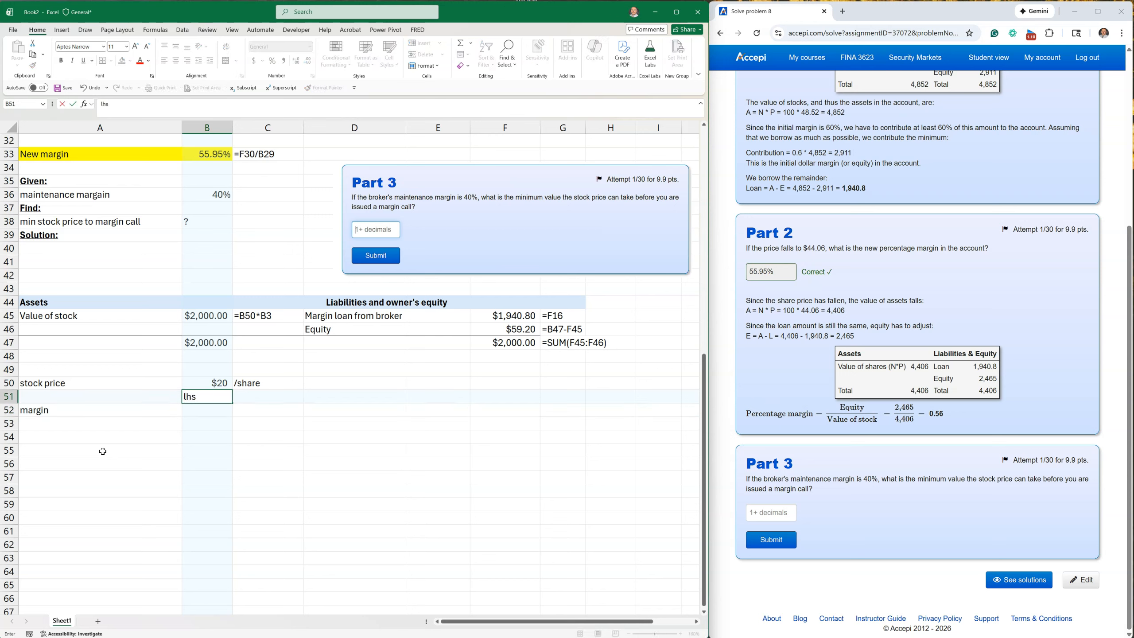
key("Return")
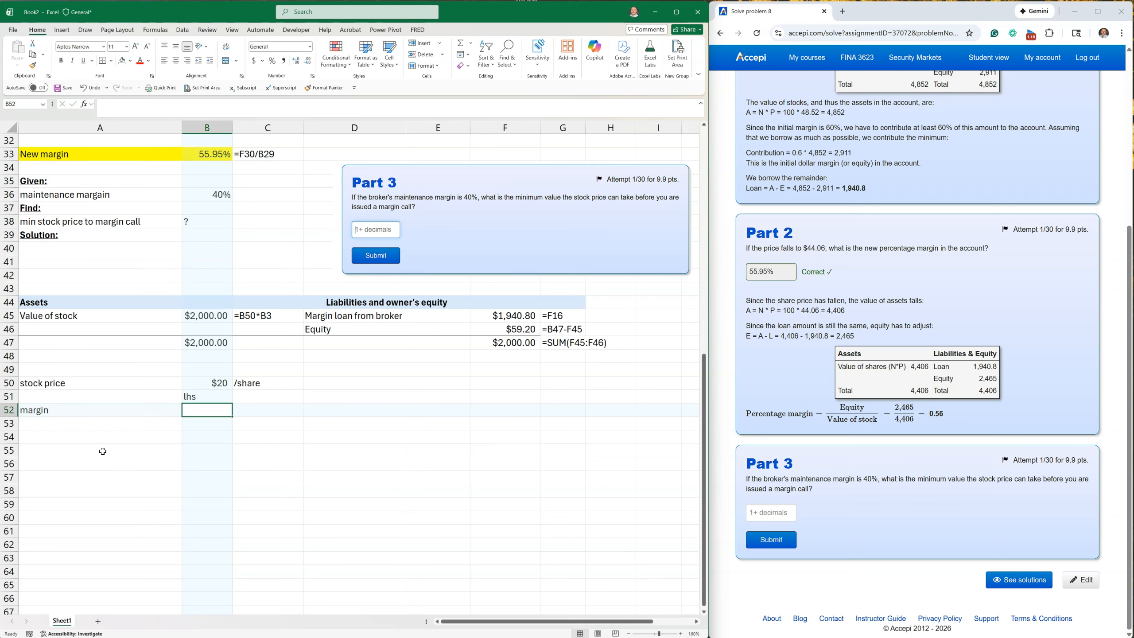
Link the left-hand-side margin in B52 to the maintenance margin with =B36.
type("=")
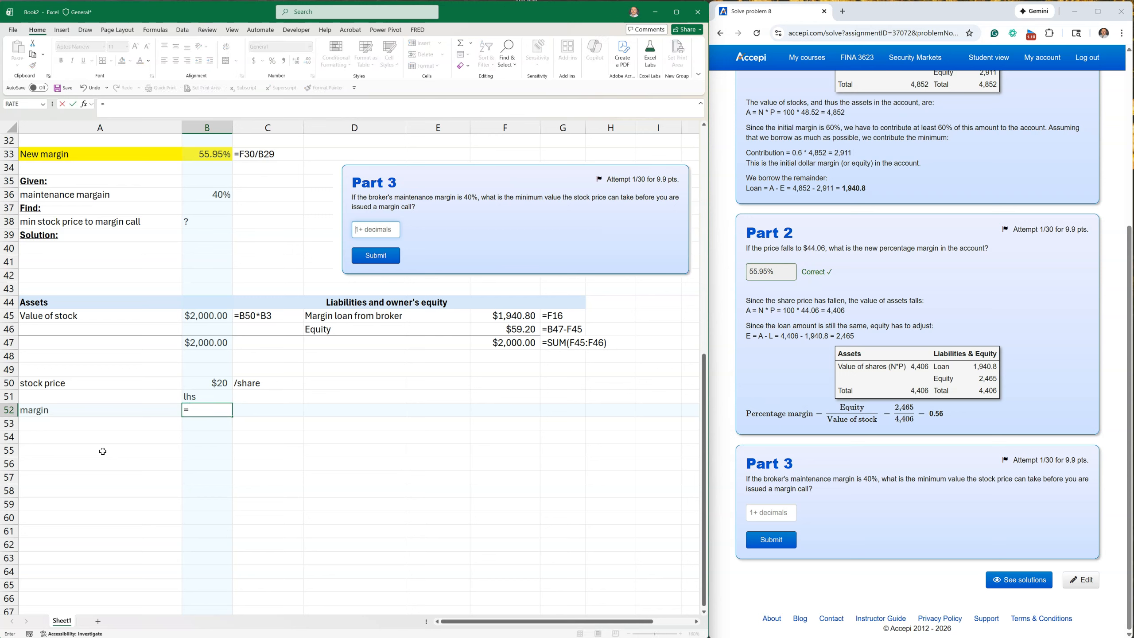
left_click(213, 192)
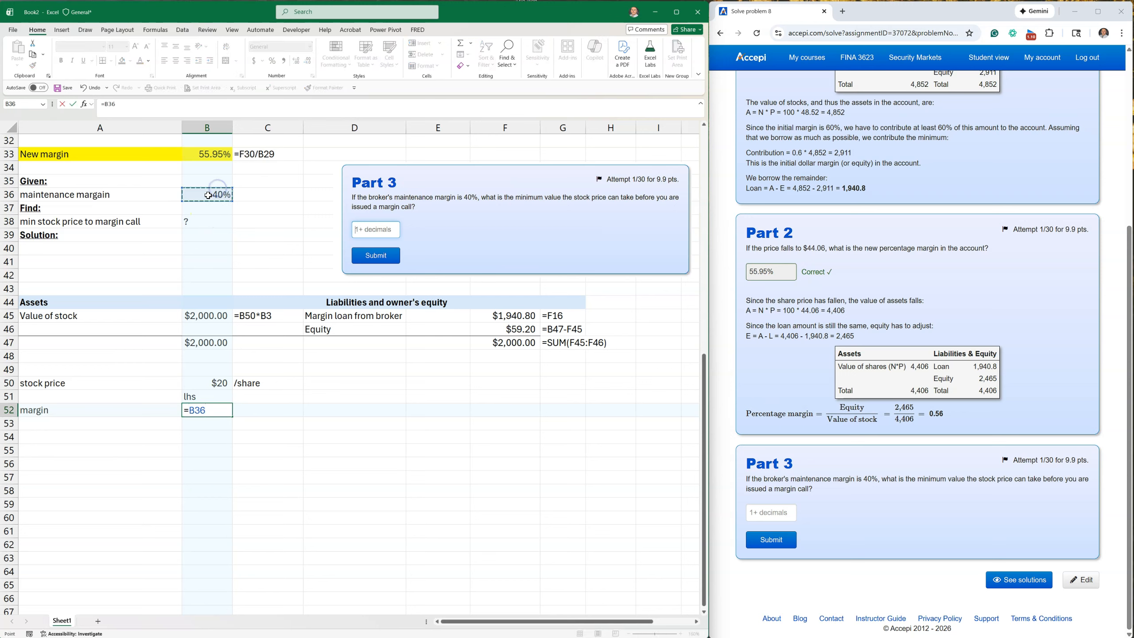
key("Return")
Enter the heading "rhs" in C51 and compute the margin in C52 as equity over value of stock, =F46/B45.
key("Up")
key("Up")
key("Right")
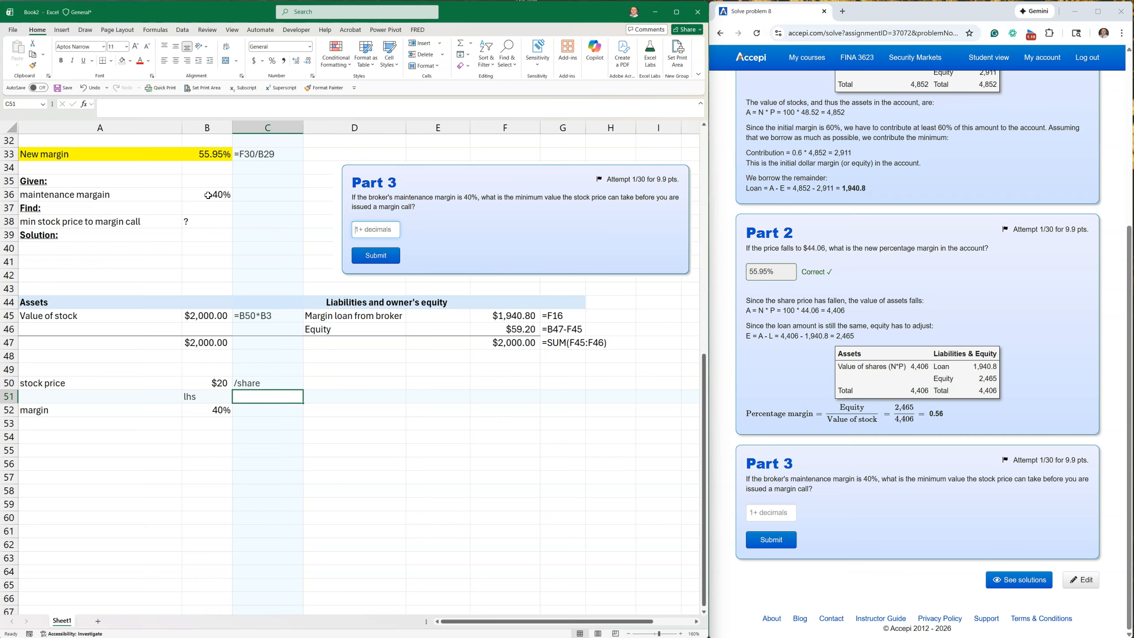
type("rhs")
key("Return")
type("=")
scroll(242, 264, "up", 10)
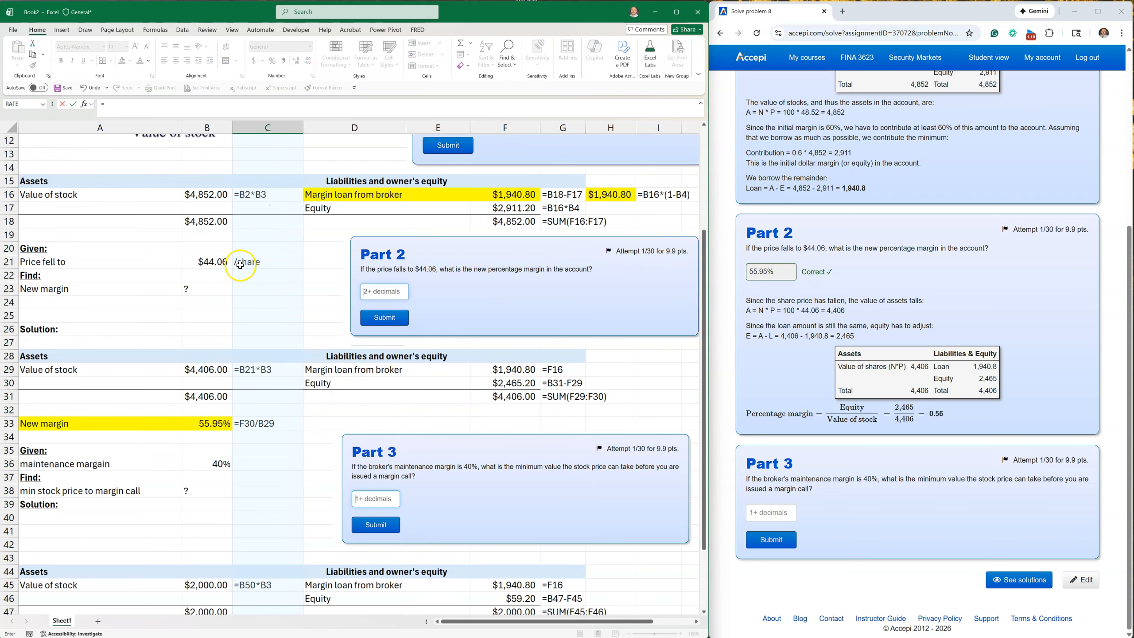
scroll(175, 278, "down", 10)
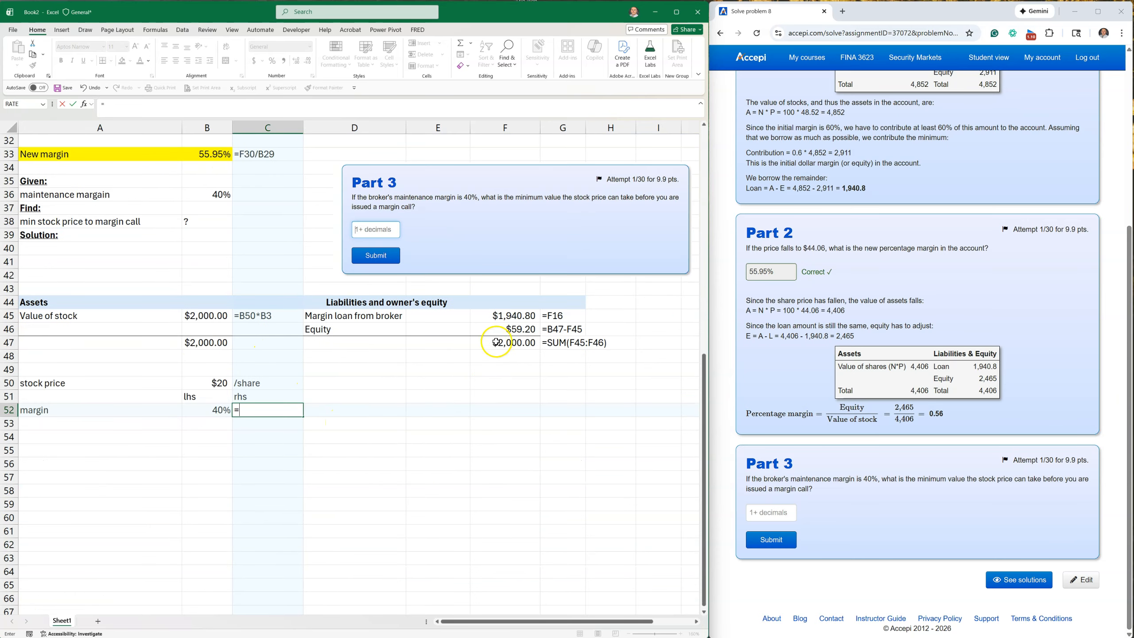
left_click(514, 331)
type("/")
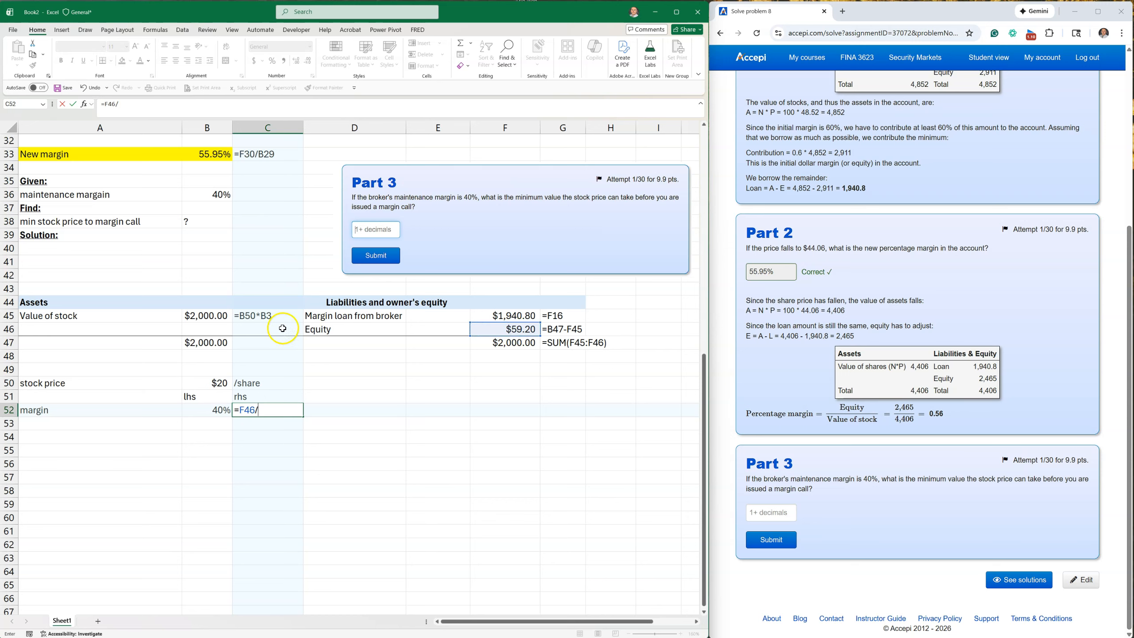
left_click(219, 316)
key("Return")
Format the right-hand-side margin in C52 as a percentage with two decimals.
left_click(270, 409)
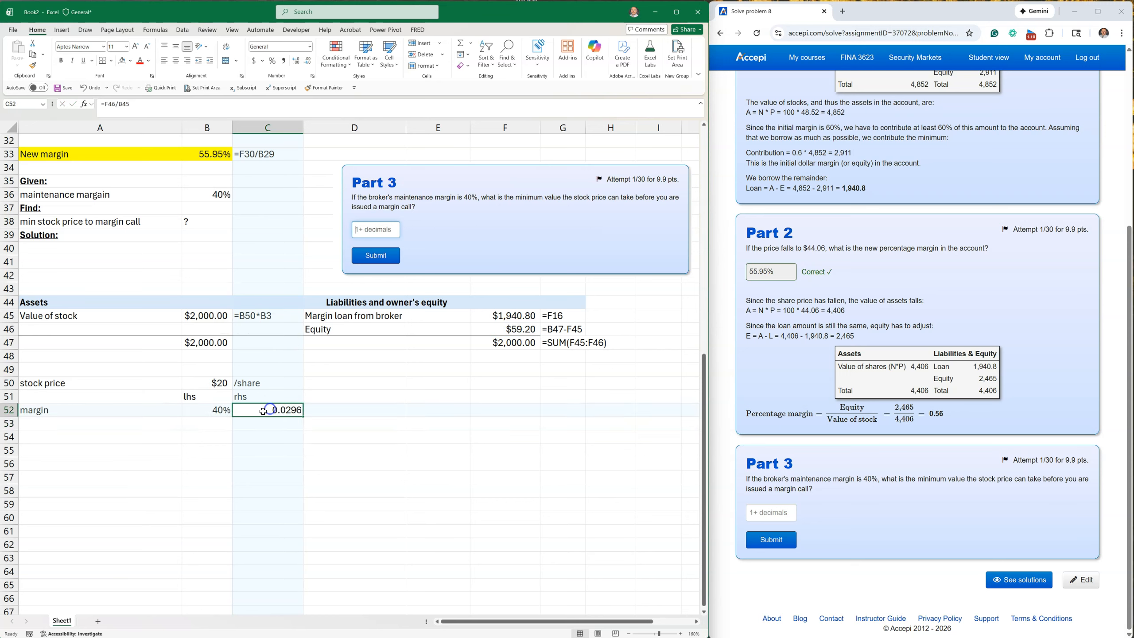
left_click(271, 61)
left_click(294, 59)
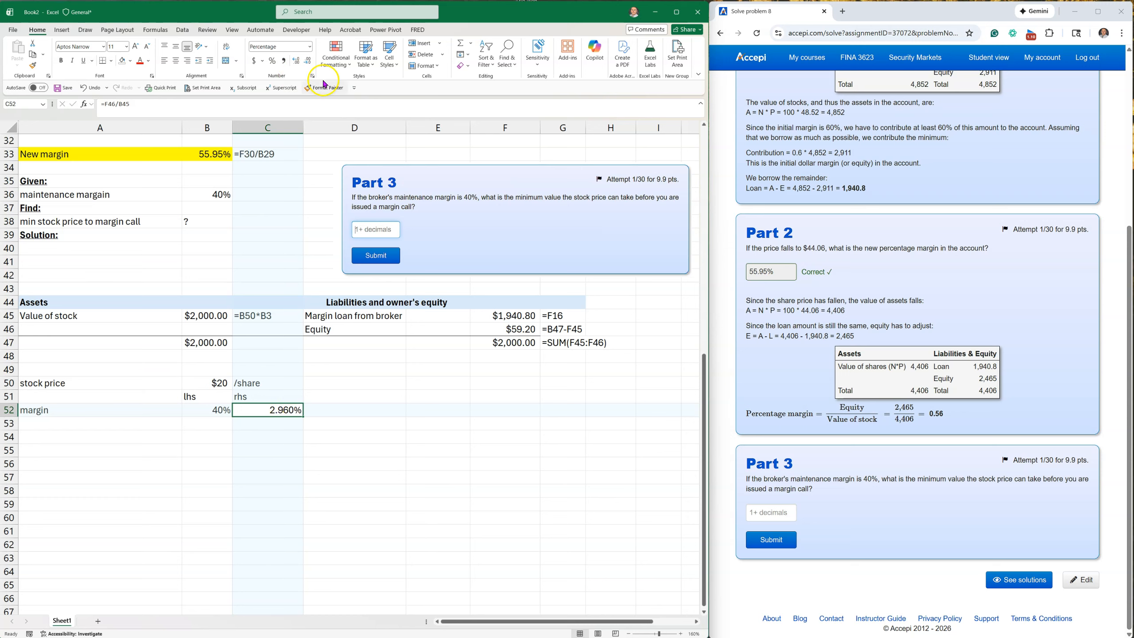
left_click(308, 66)
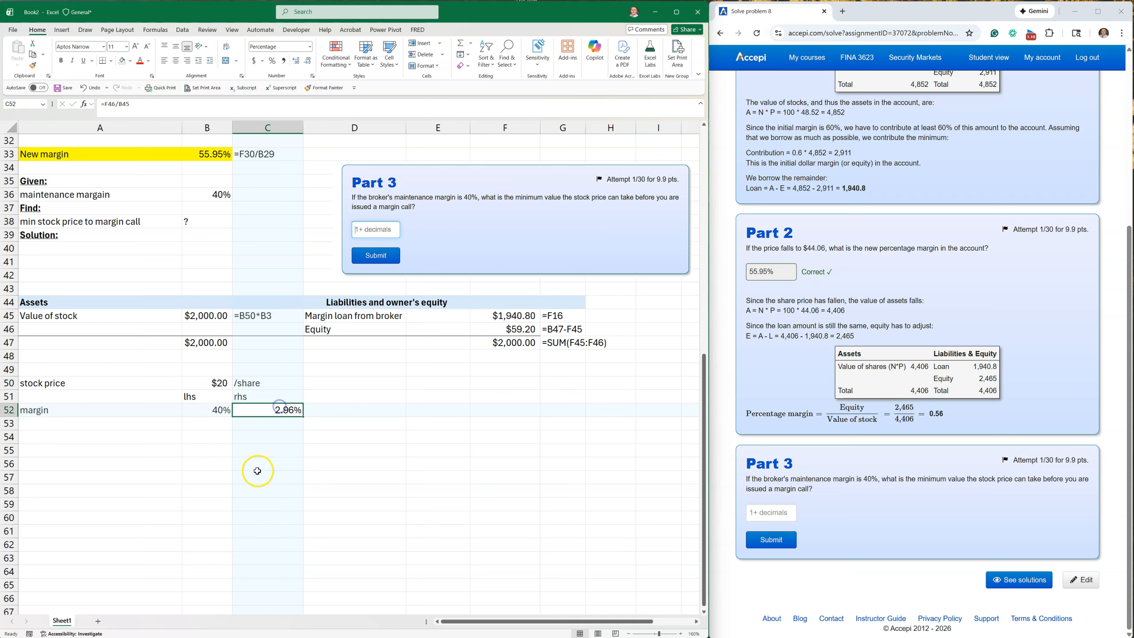
Check in the Excel add-ins list that the Solver Add-in is enabled, and close the list.
left_click(212, 410)
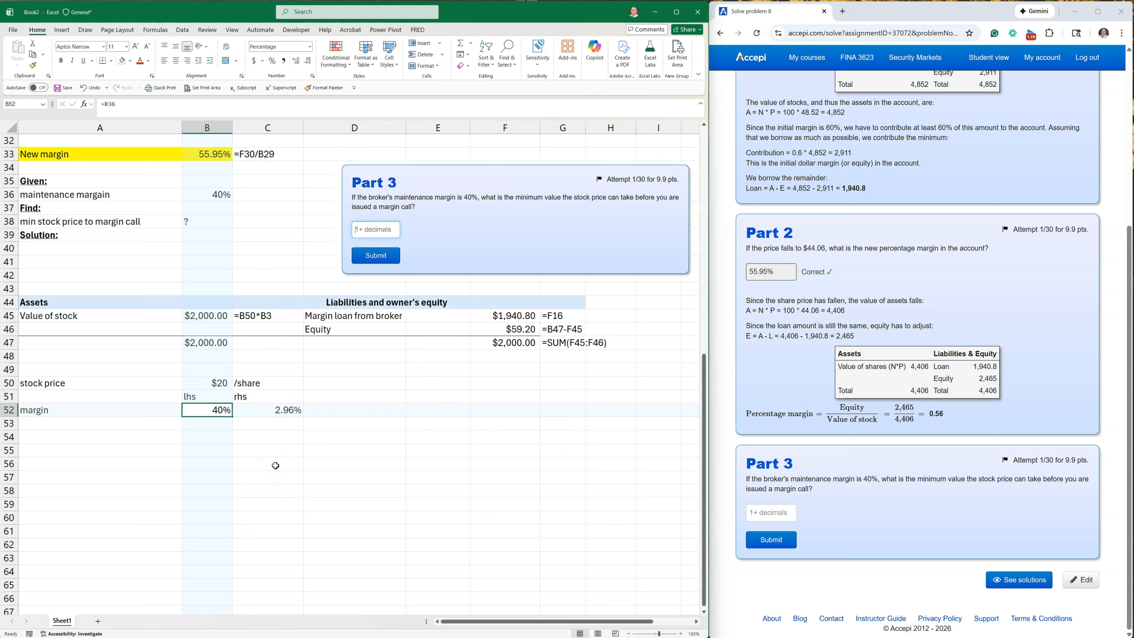
left_click(183, 30)
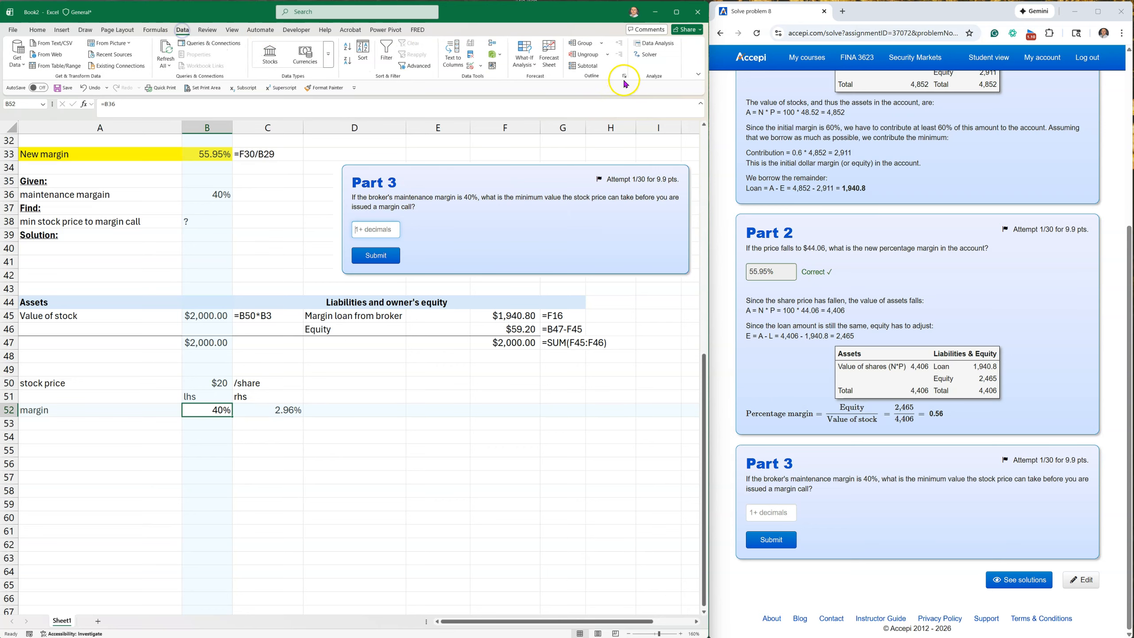
left_click(13, 30)
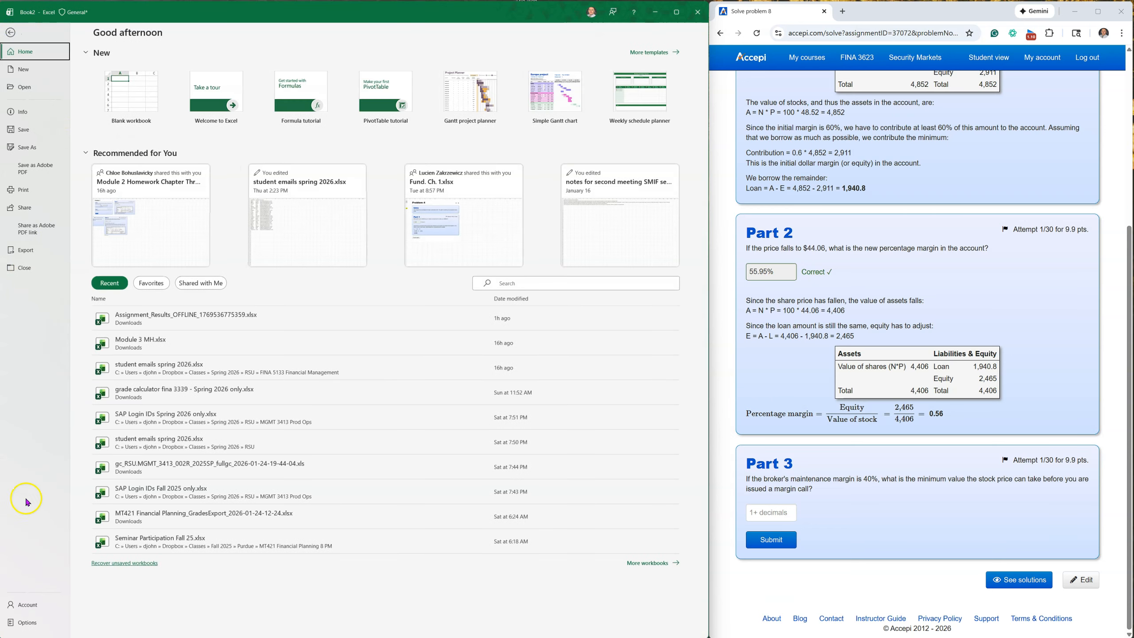
left_click(26, 623)
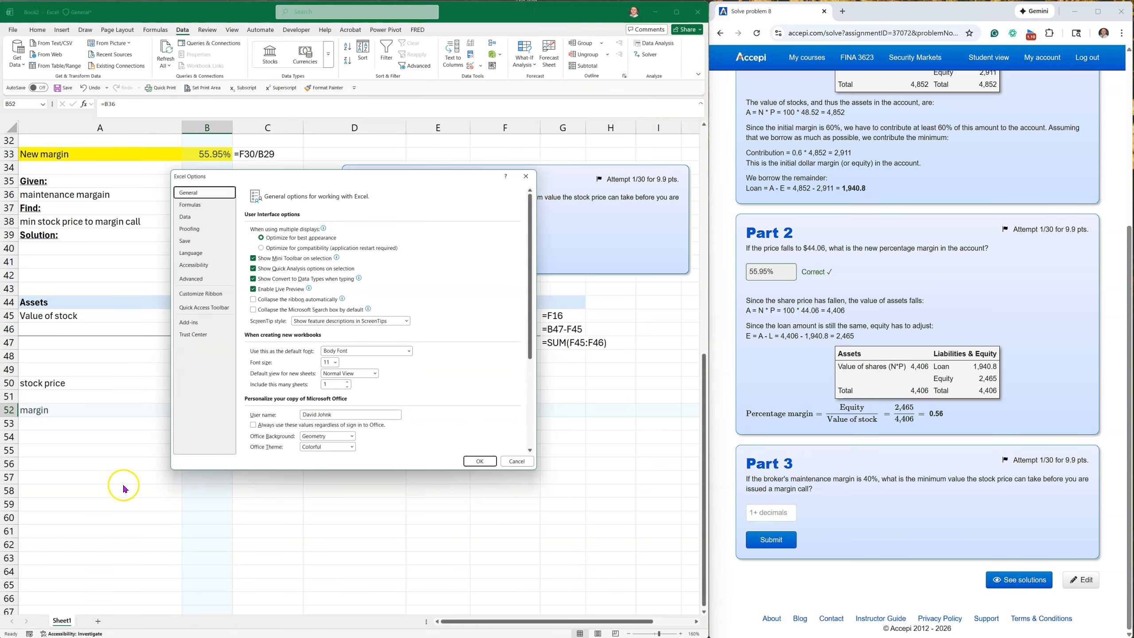
left_click(194, 323)
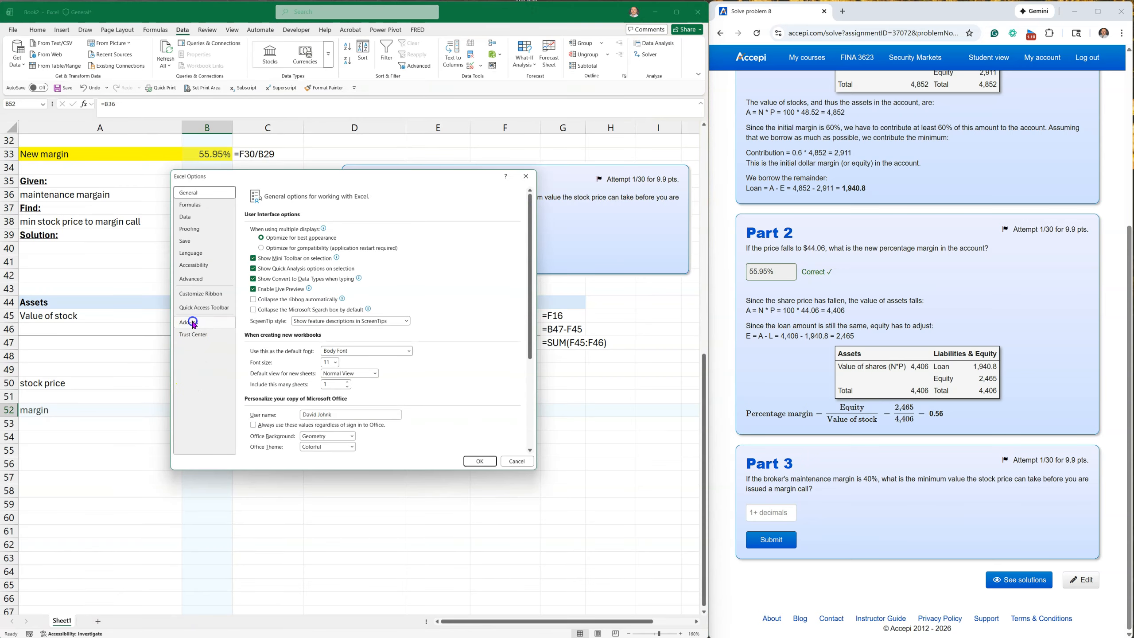
left_click(347, 443)
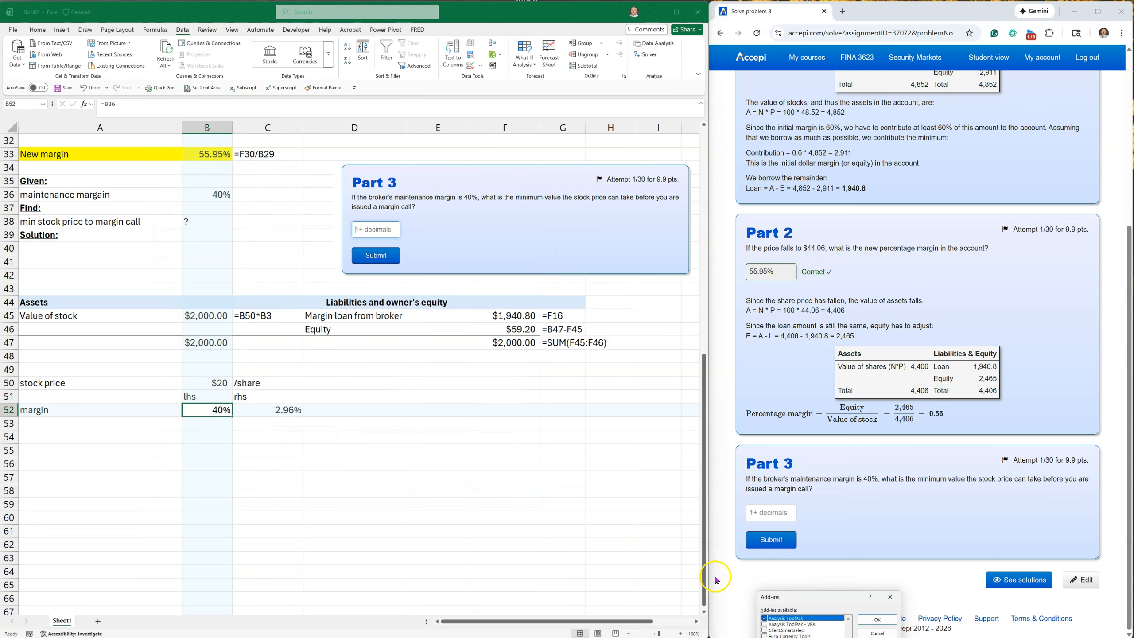
left_click_drag(817, 599, 420, 349)
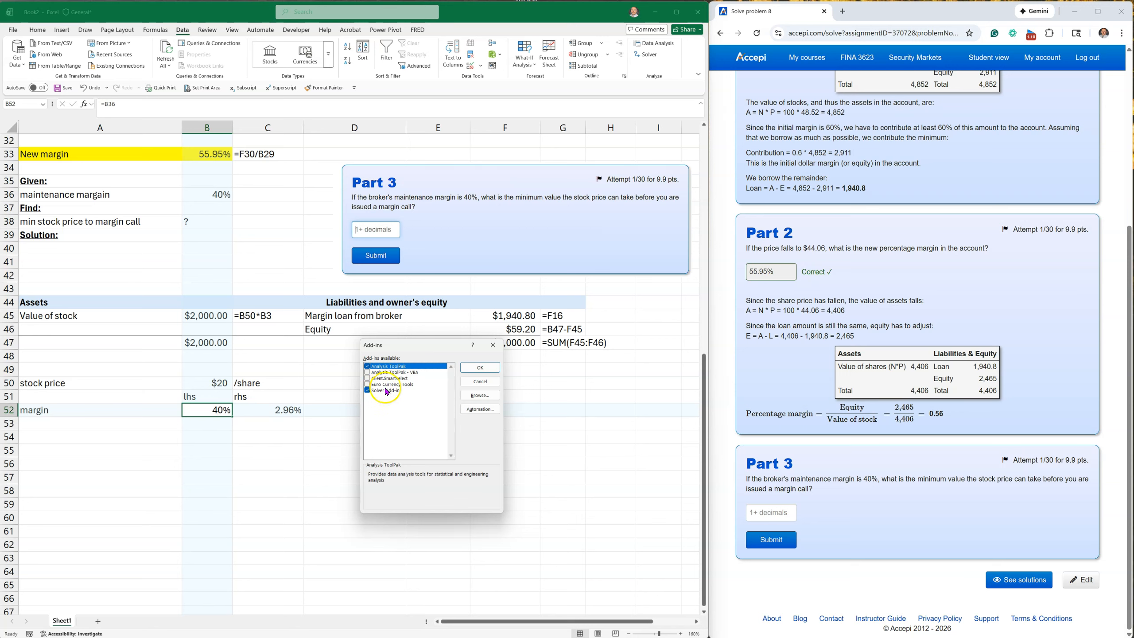
left_click(479, 367)
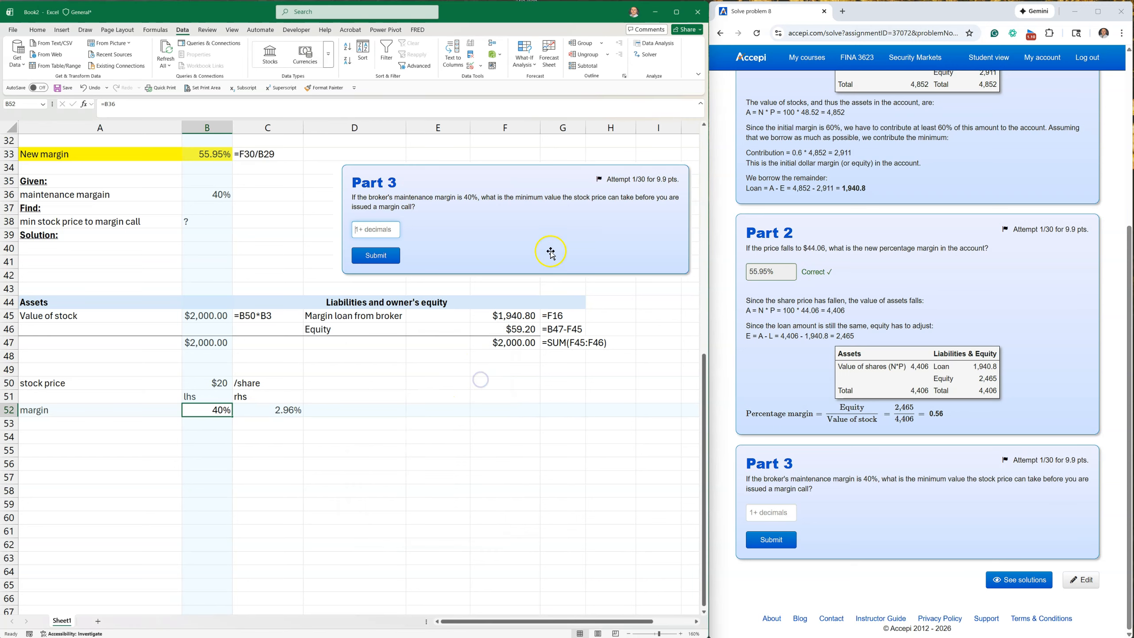
Run Solver with objective C52 set to a value of 40% by changing the stock price in B50, and keep the solution.
left_click(650, 57)
left_click_drag(408, 315, 465, 378)
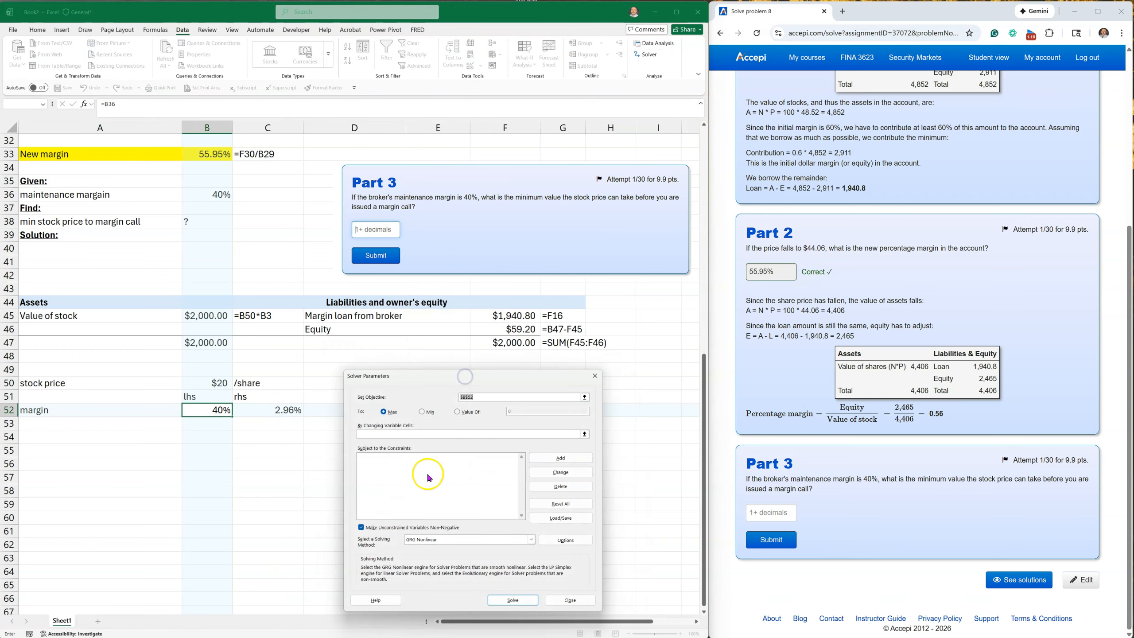
left_click(280, 411)
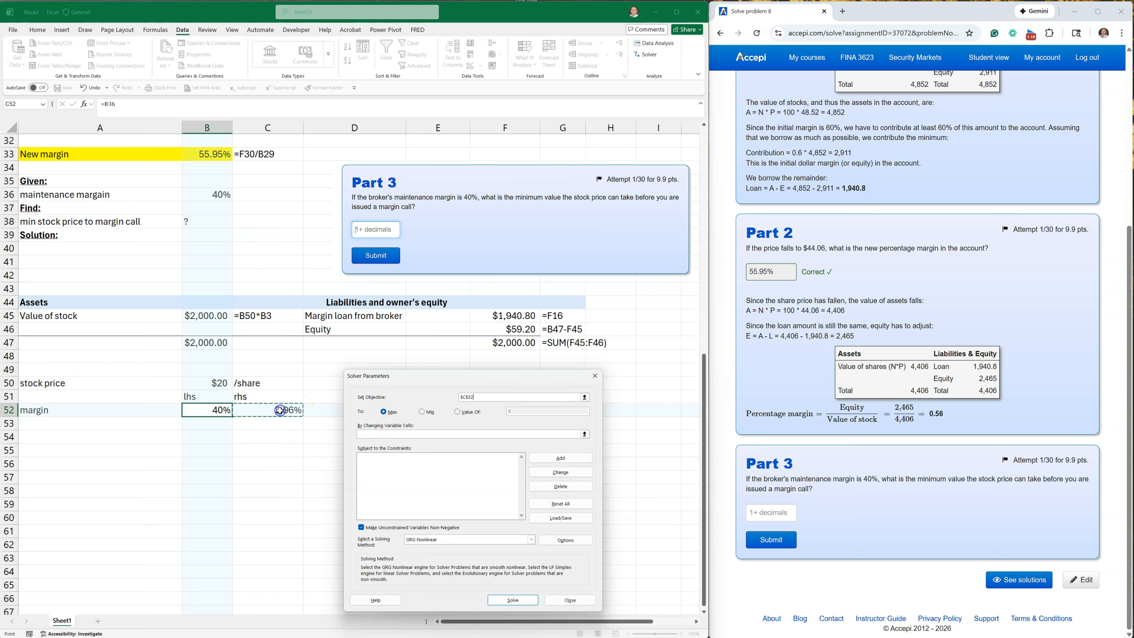
left_click(458, 412)
left_click(514, 411)
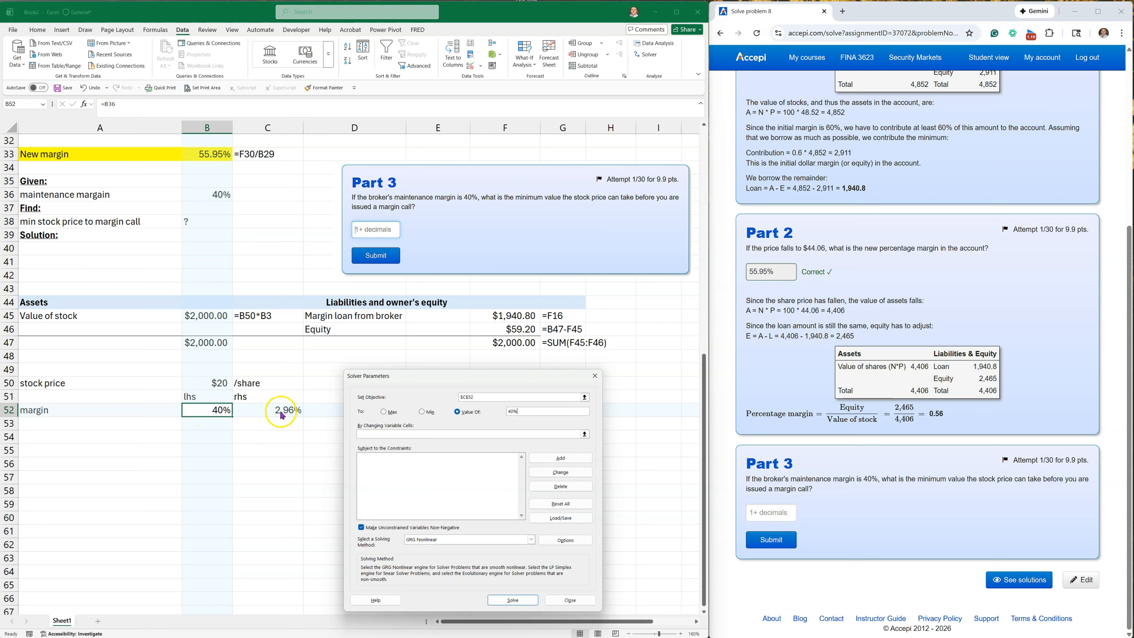
left_click(360, 431)
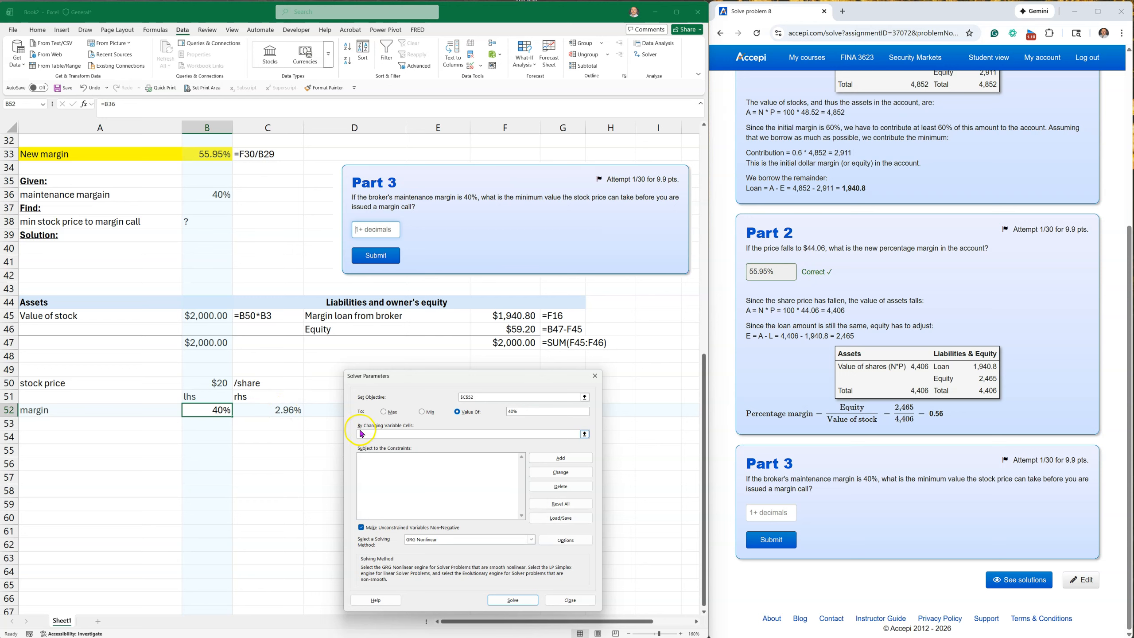
left_click(215, 383)
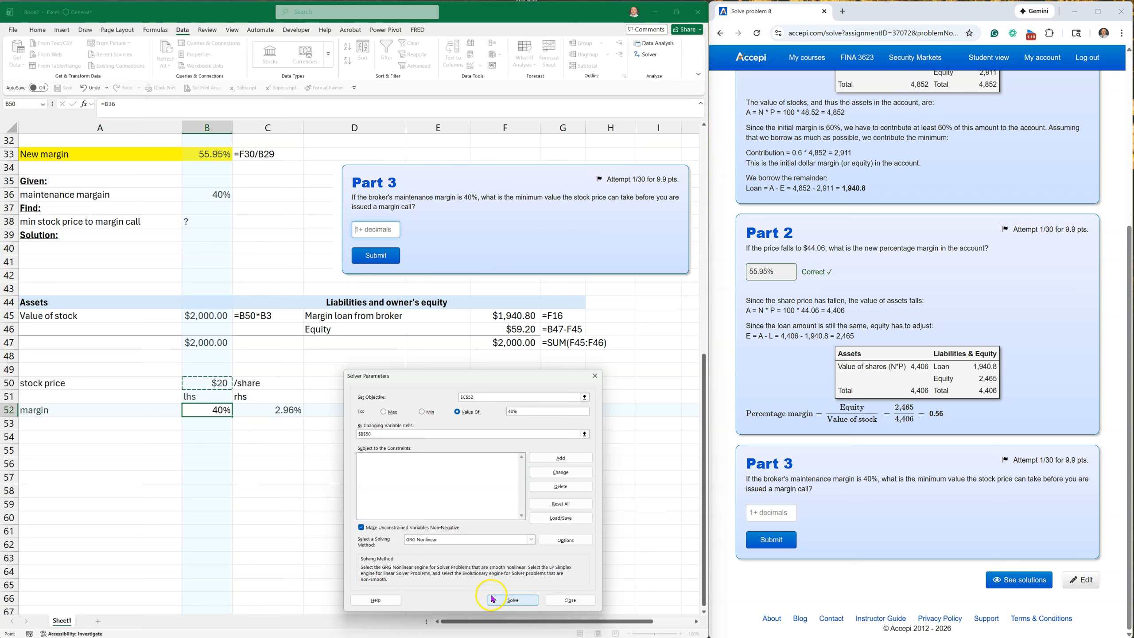
left_click(504, 600)
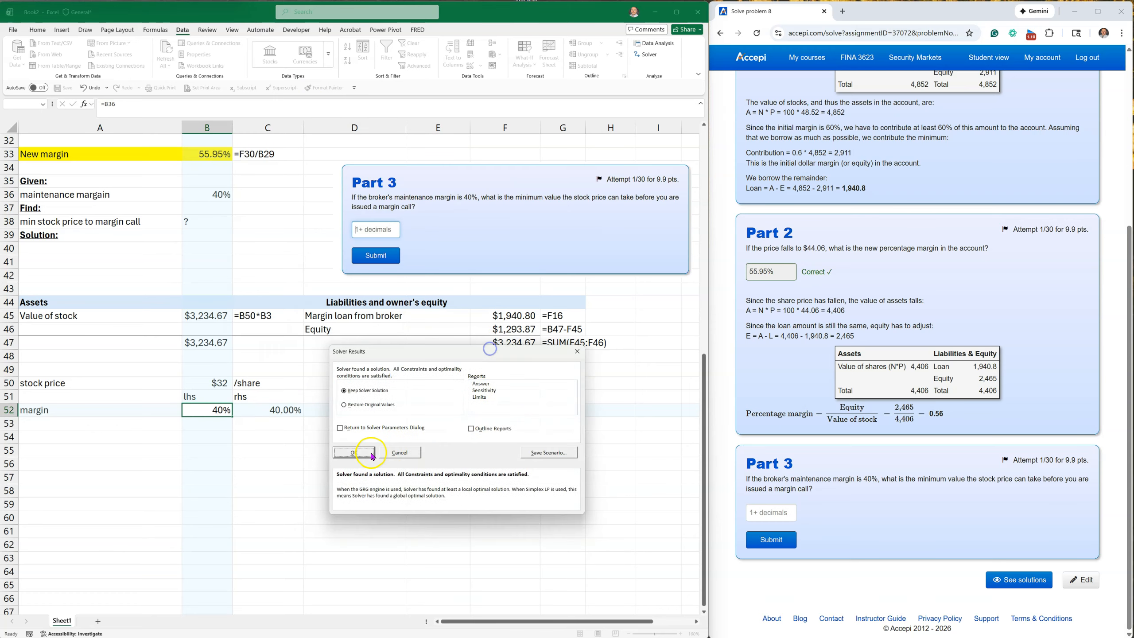
left_click(361, 455)
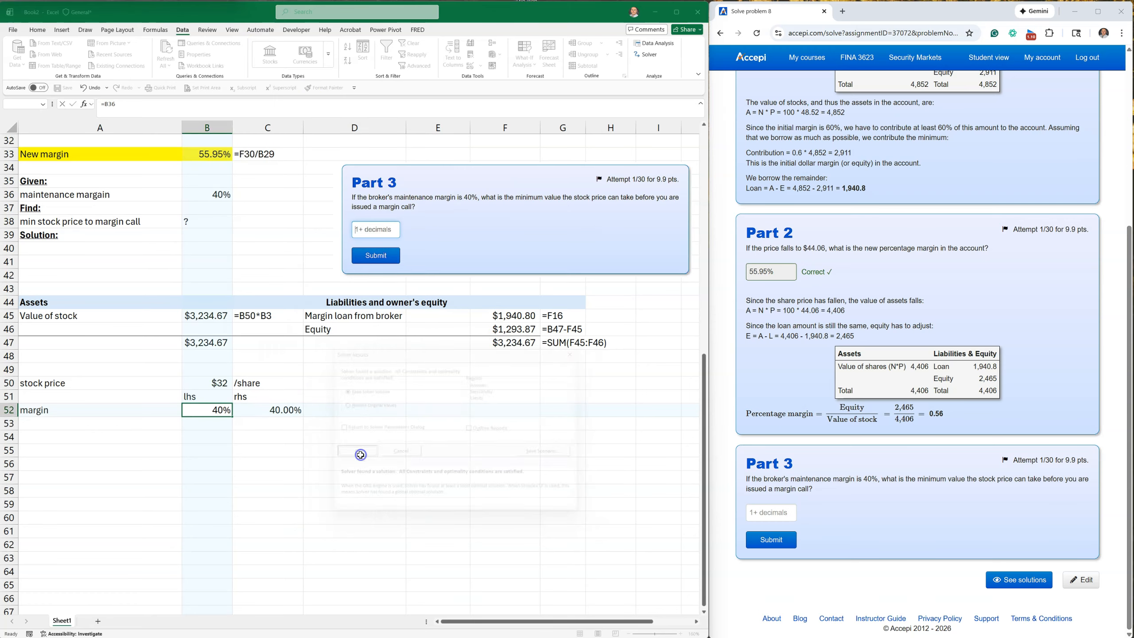
Show the stock price in B50 with two decimal places.
left_click(214, 382)
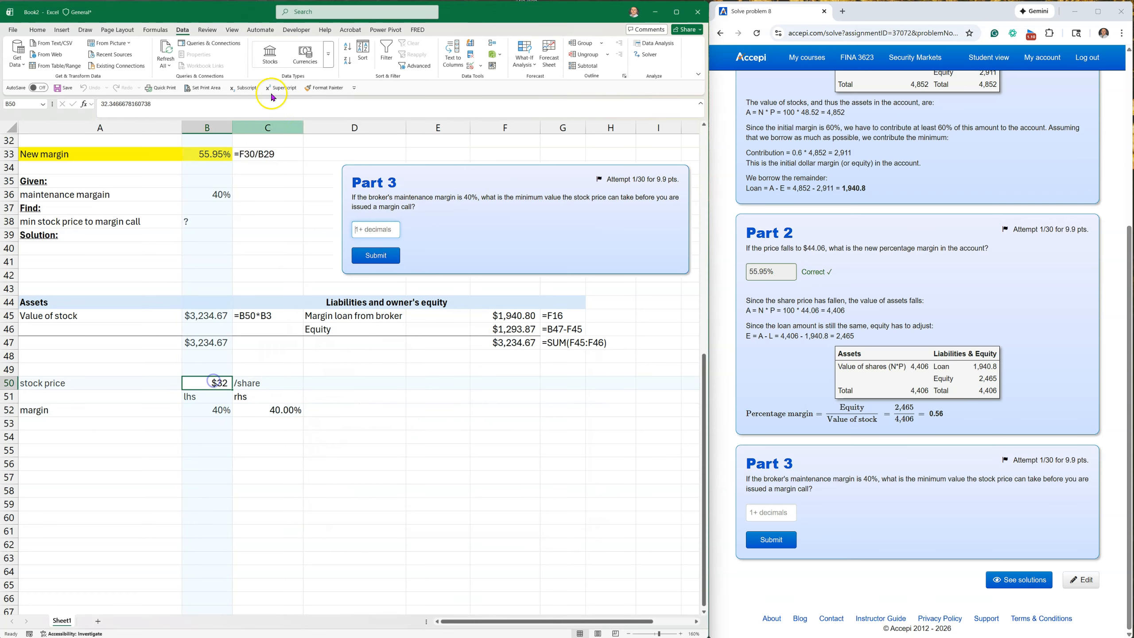
left_click(38, 29)
left_click(294, 61)
left_click(294, 60)
Highlight the stock price label and value in A50:B50 with a yellow fill.
left_click(97, 382)
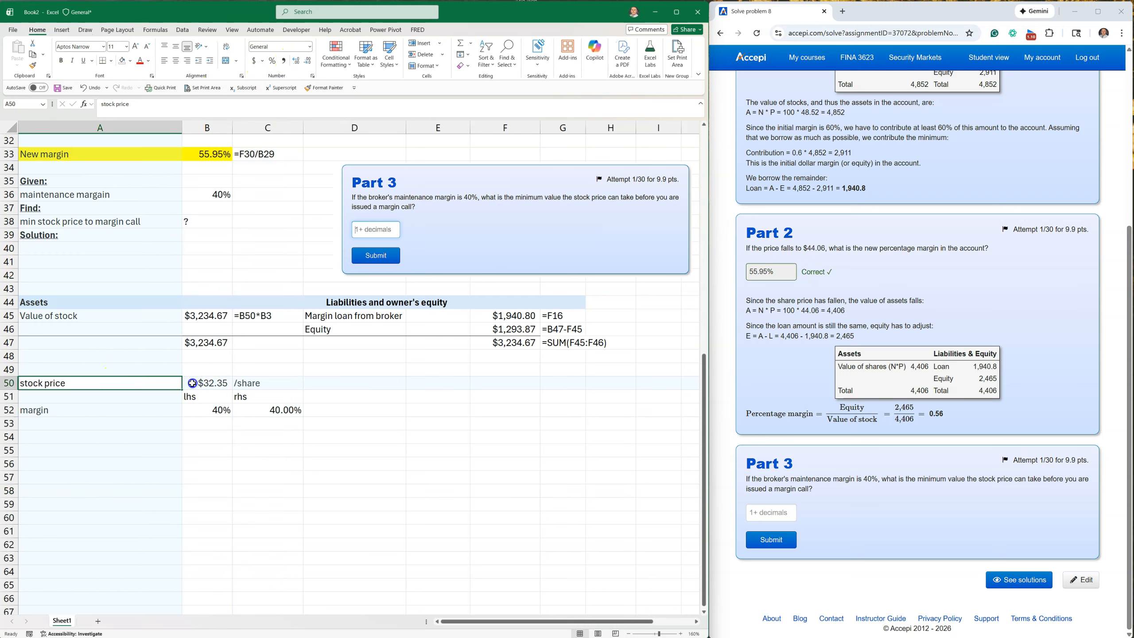
left_click_drag(193, 383, 197, 383)
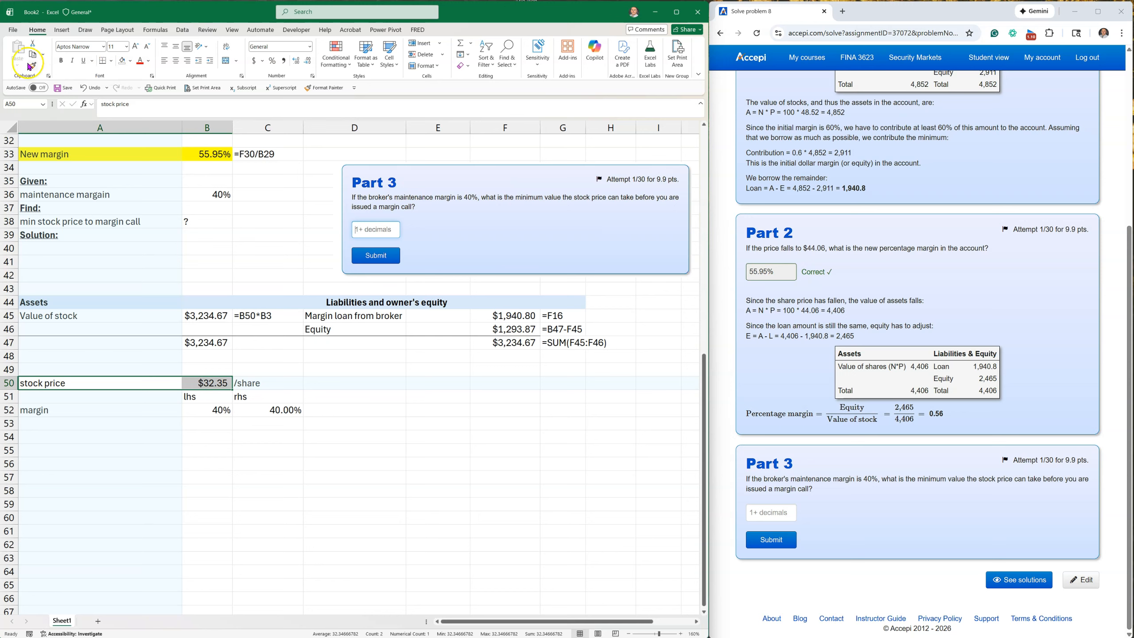
left_click(129, 66)
left_click(152, 191)
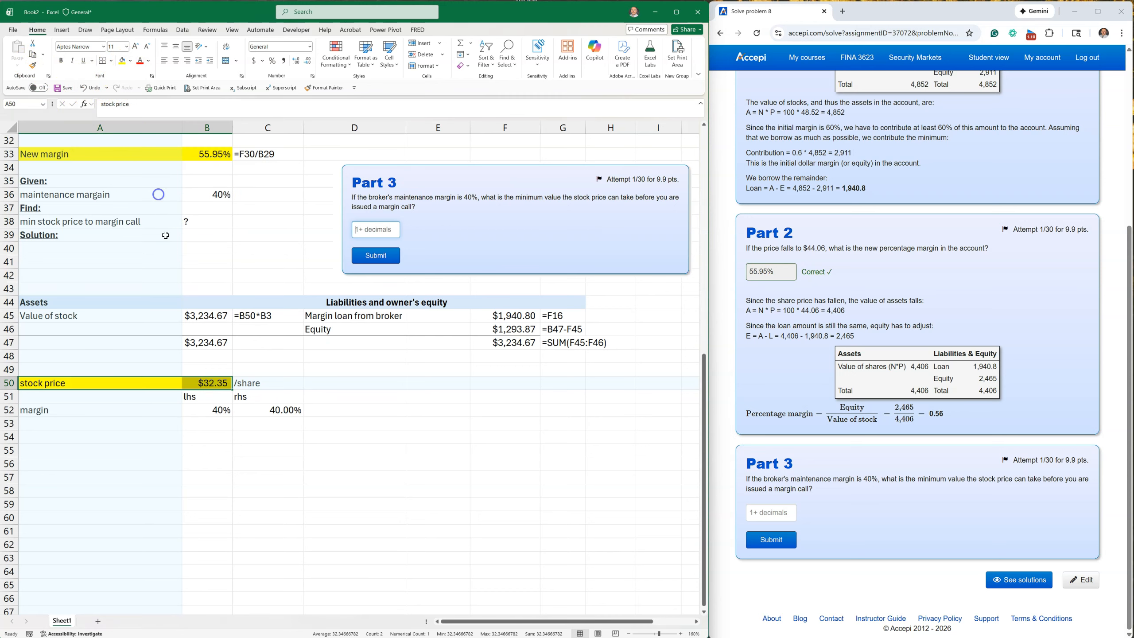
Copy the stock price from B50 into the Part 3 answer field on the Accepi page and submit 32.35.
left_click(209, 385)
right_click(210, 385)
left_click(232, 421)
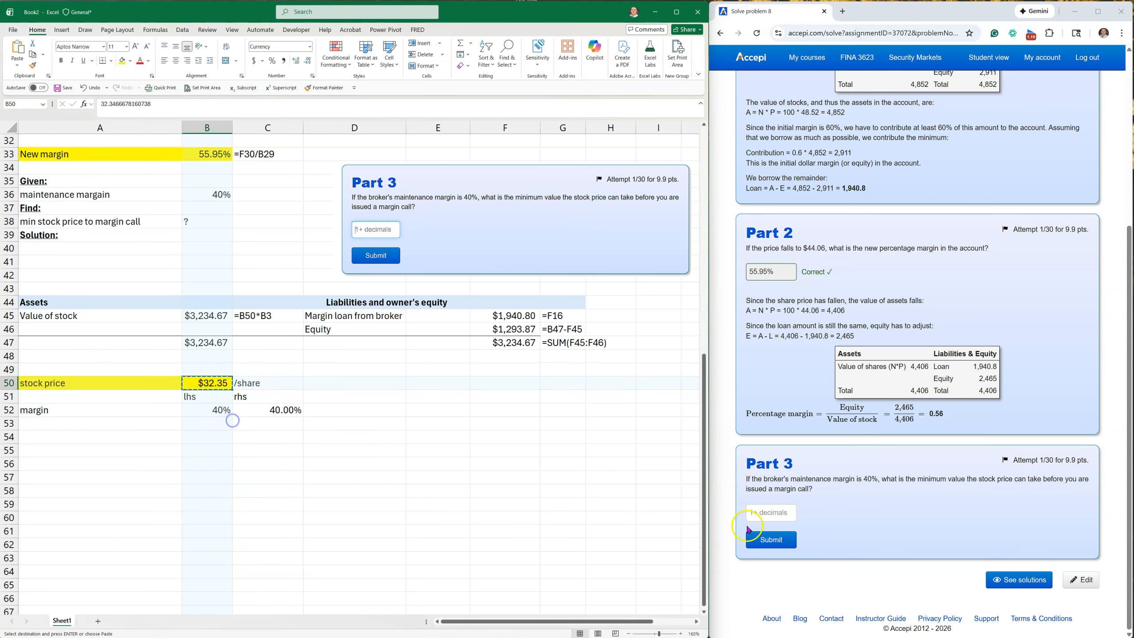
left_click(765, 514)
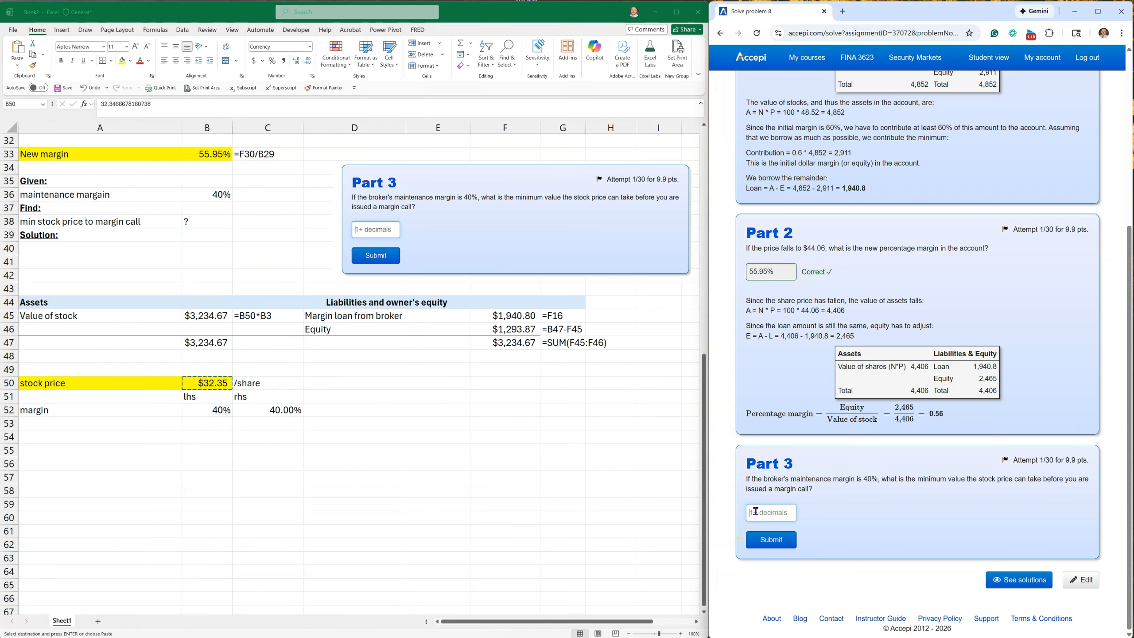
left_click(752, 511)
left_click(774, 554)
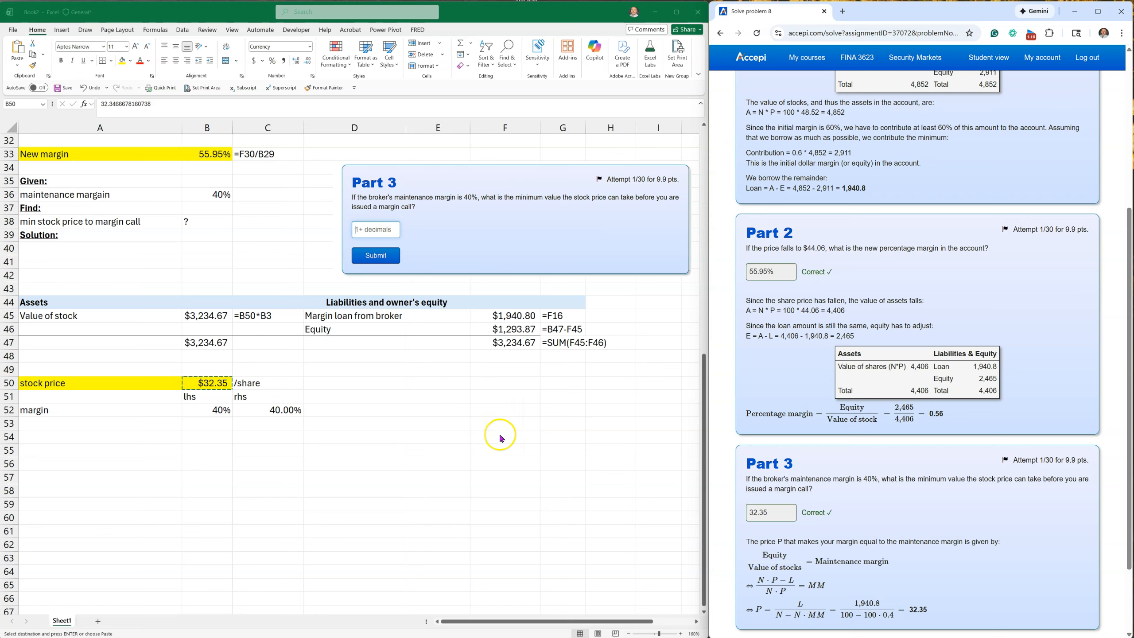
In the Excel sheet, enter the note "<== used solver" in D50 beside the stock price.
left_click(375, 448)
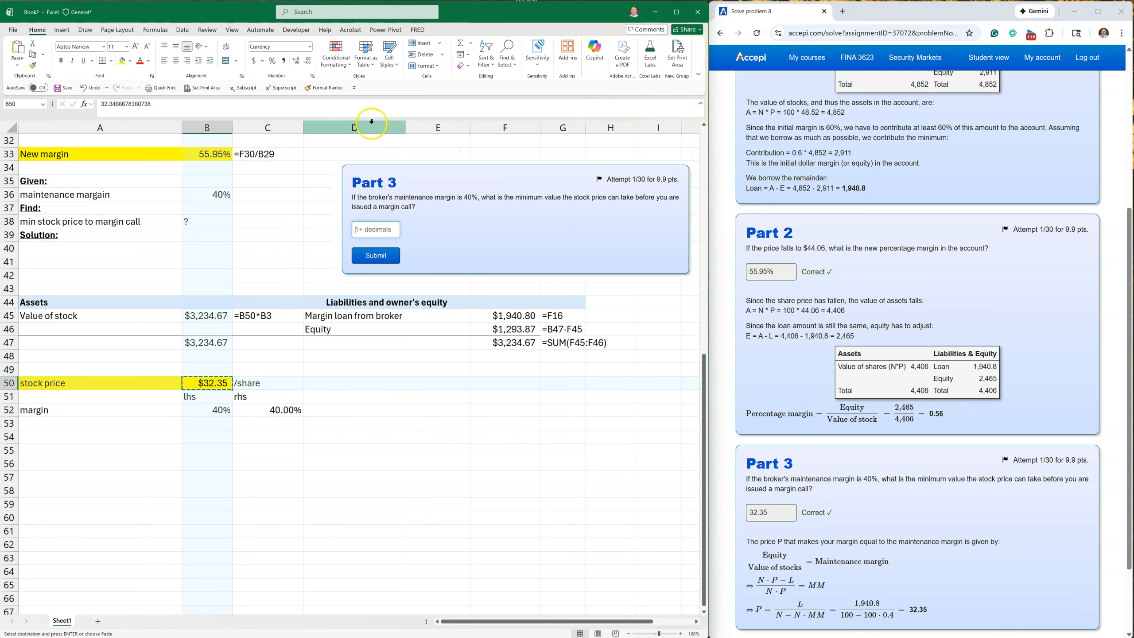
left_click(315, 386)
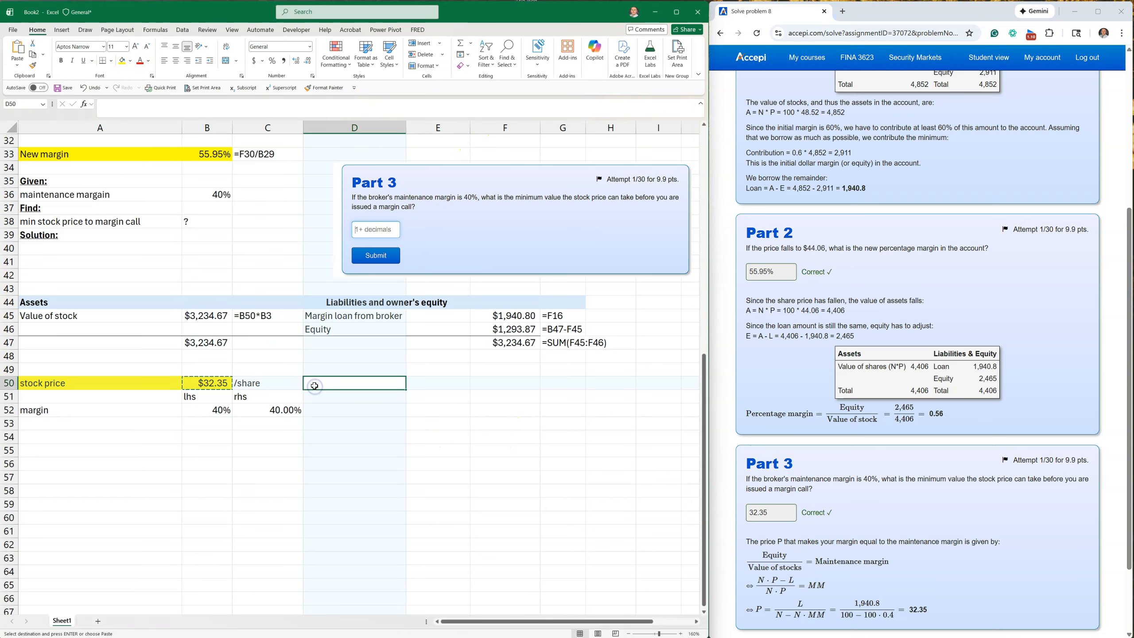
type("<== u")
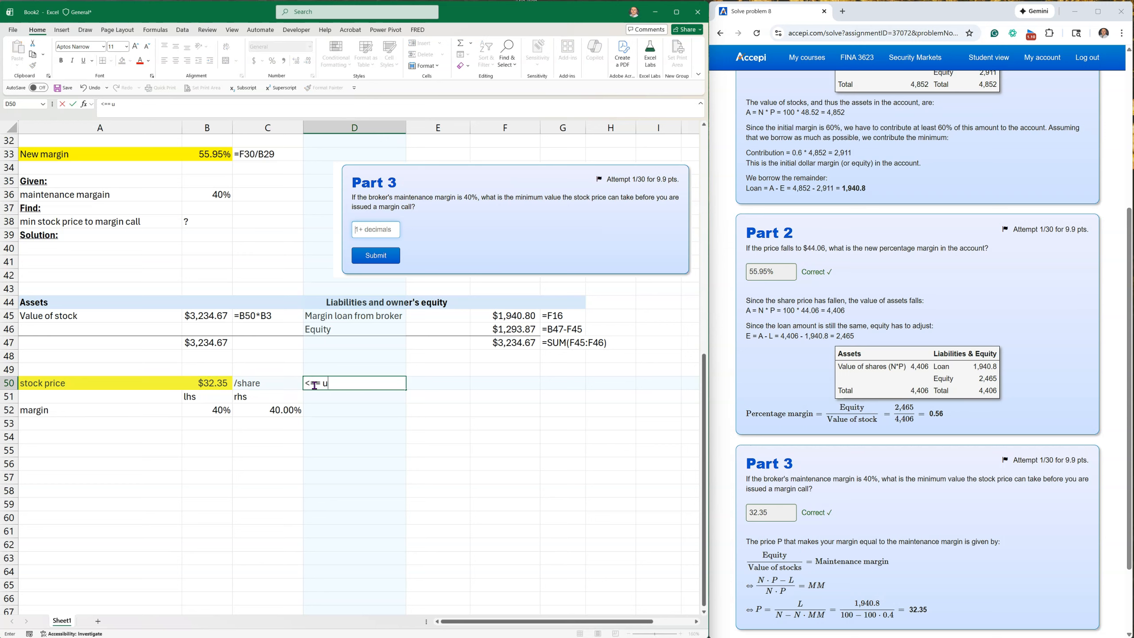
key("Return")
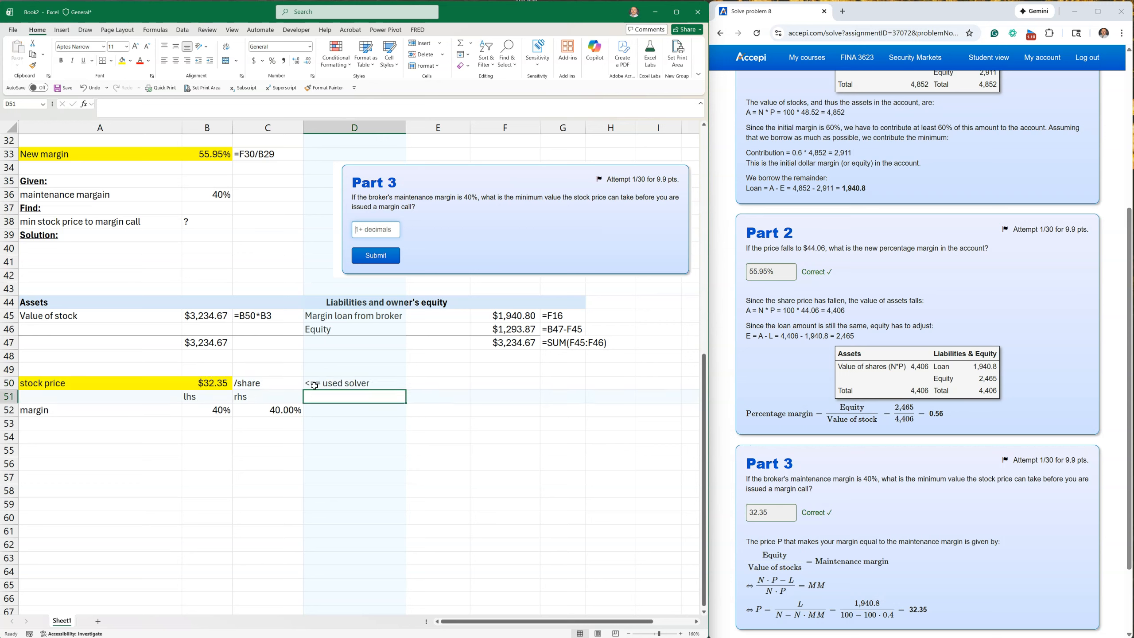
Reopen the Solver parameters, capture a screenshot of the whole dialog, and close it.
left_click(80, 31)
left_click(182, 30)
left_click(645, 55)
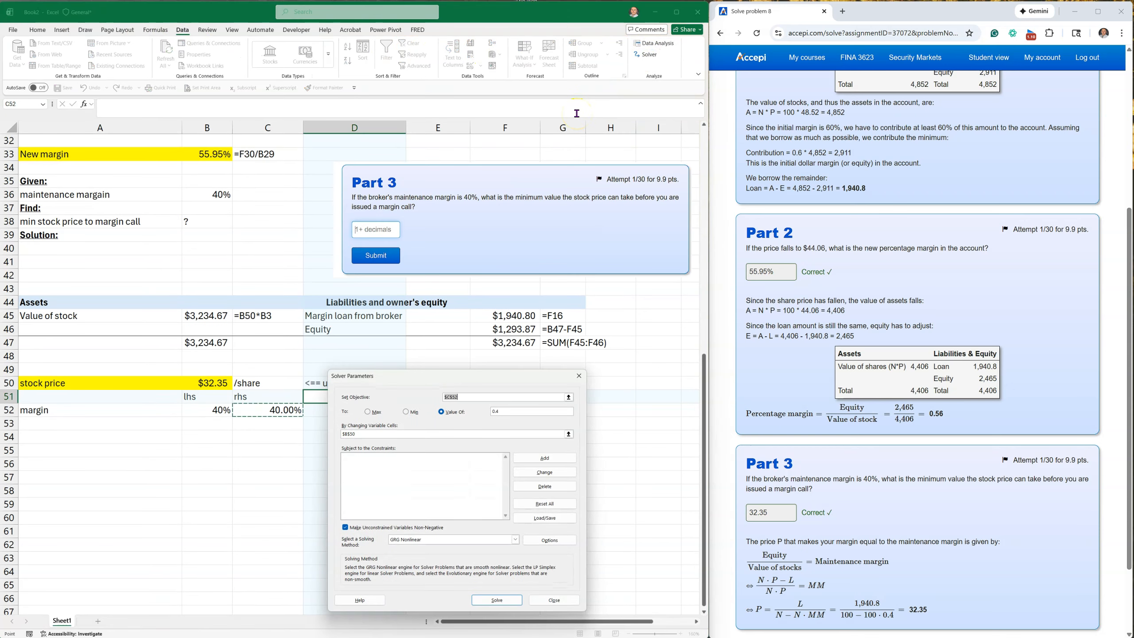
key("super+shift+s")
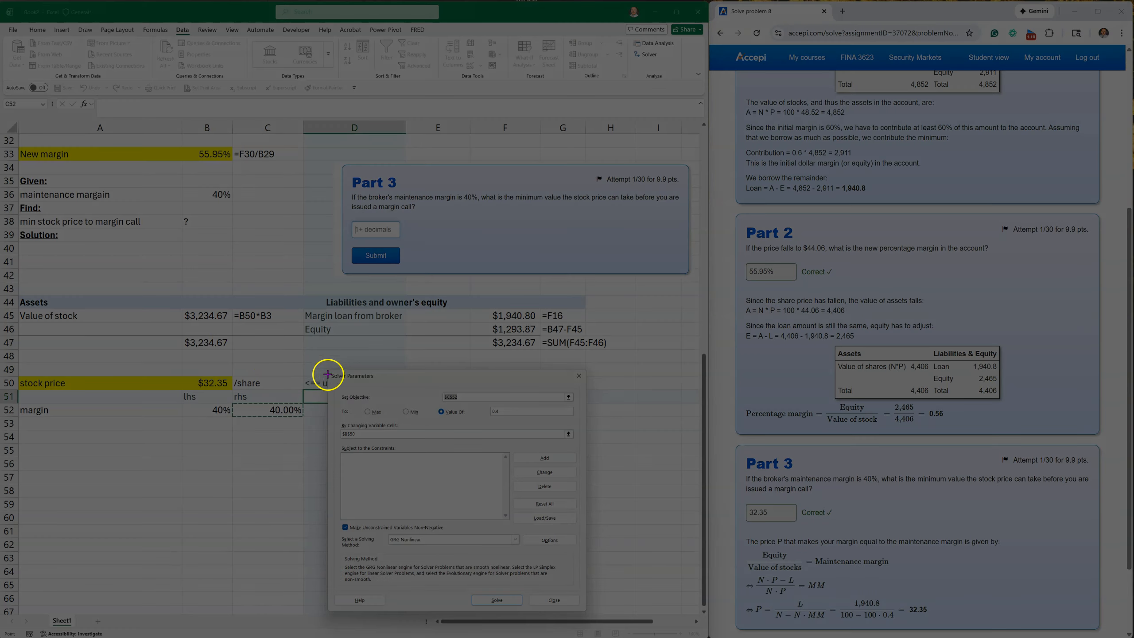
left_click_drag(325, 369, 586, 611)
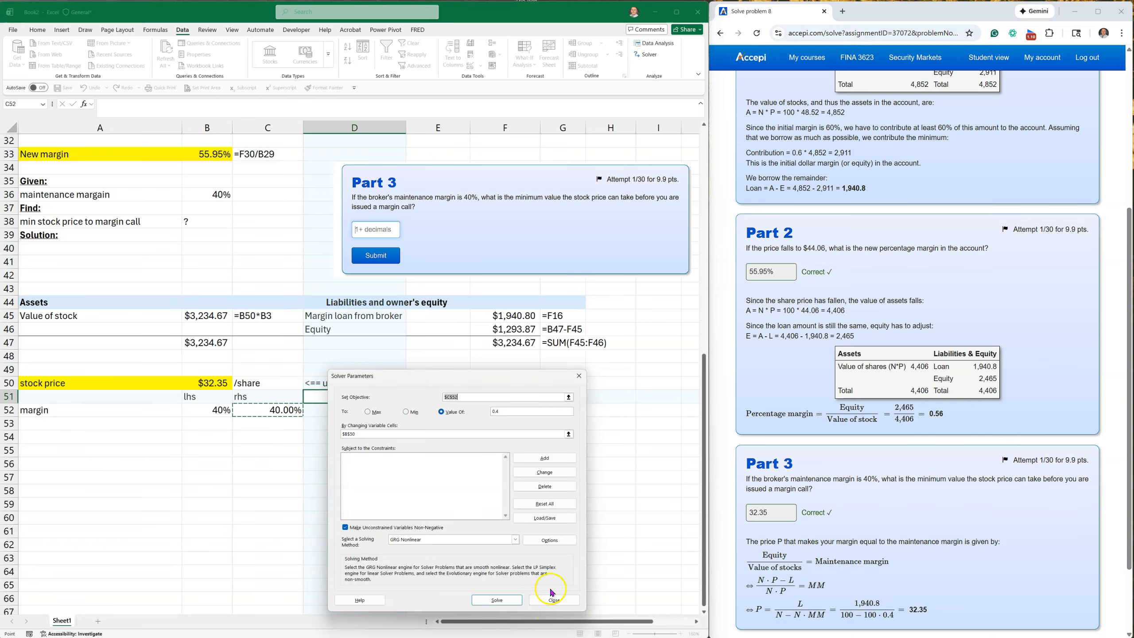
left_click(554, 597)
Paste the Solver dialog screenshot at E50, scale it down, and place it beside the "<== used solver" note.
left_click(442, 381)
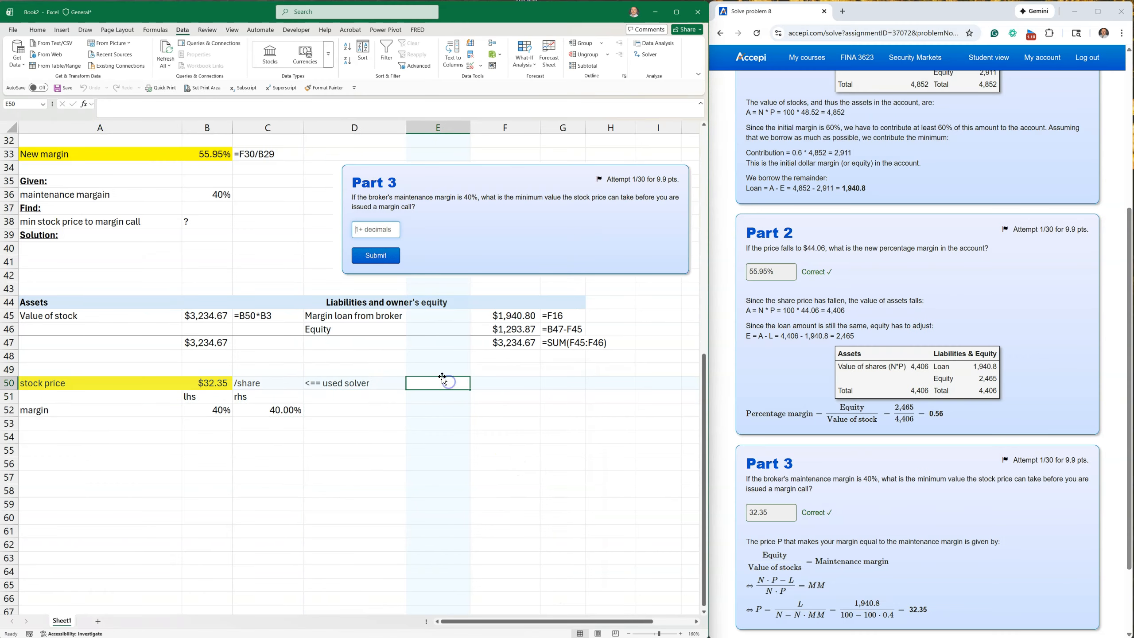
key("ctrl+v")
left_click(401, 376)
left_click_drag(406, 376, 644, 520)
left_click_drag(659, 539, 492, 371)
left_click_drag(380, 357, 465, 375)
left_click(223, 477)
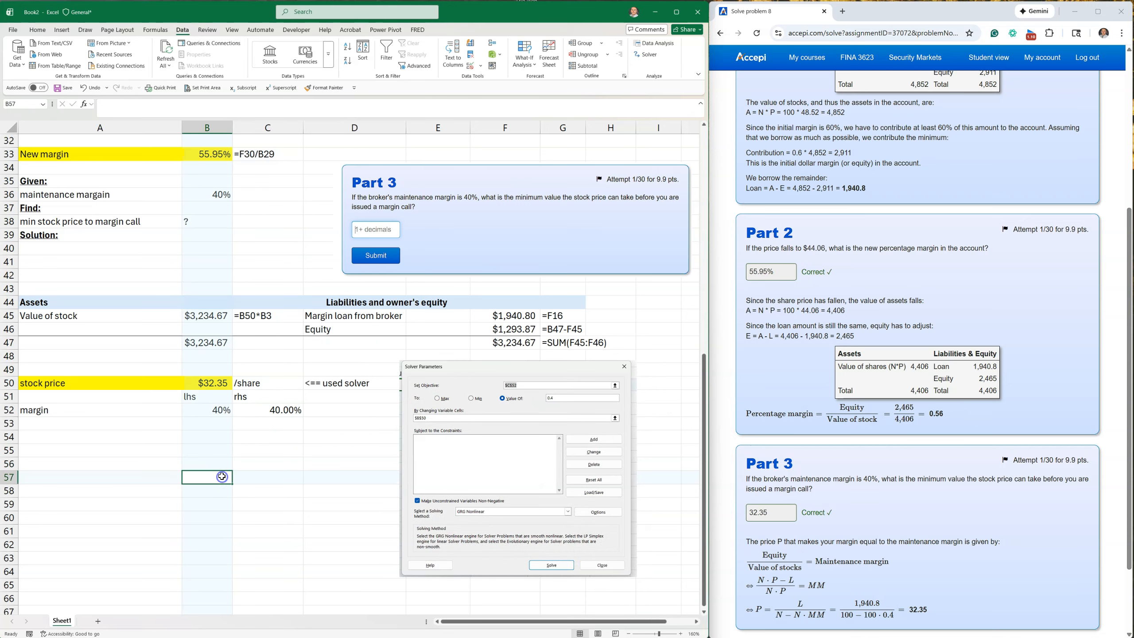
Enter the heading "Alternate Solution:" in A54 below the margin row.
left_click(66, 439)
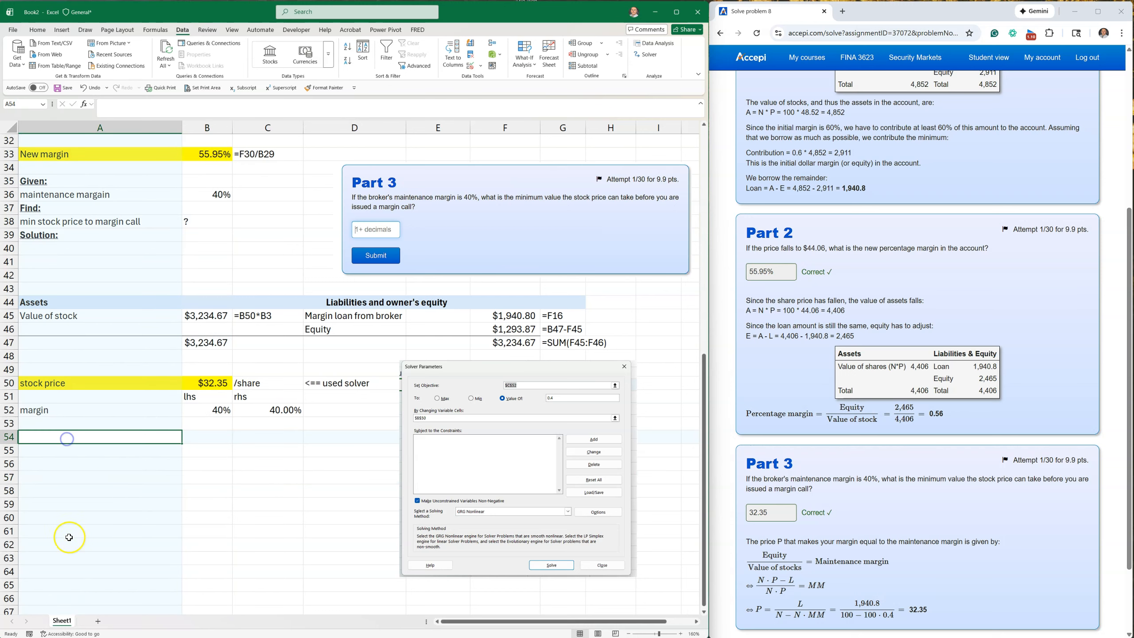
type("Alternat")
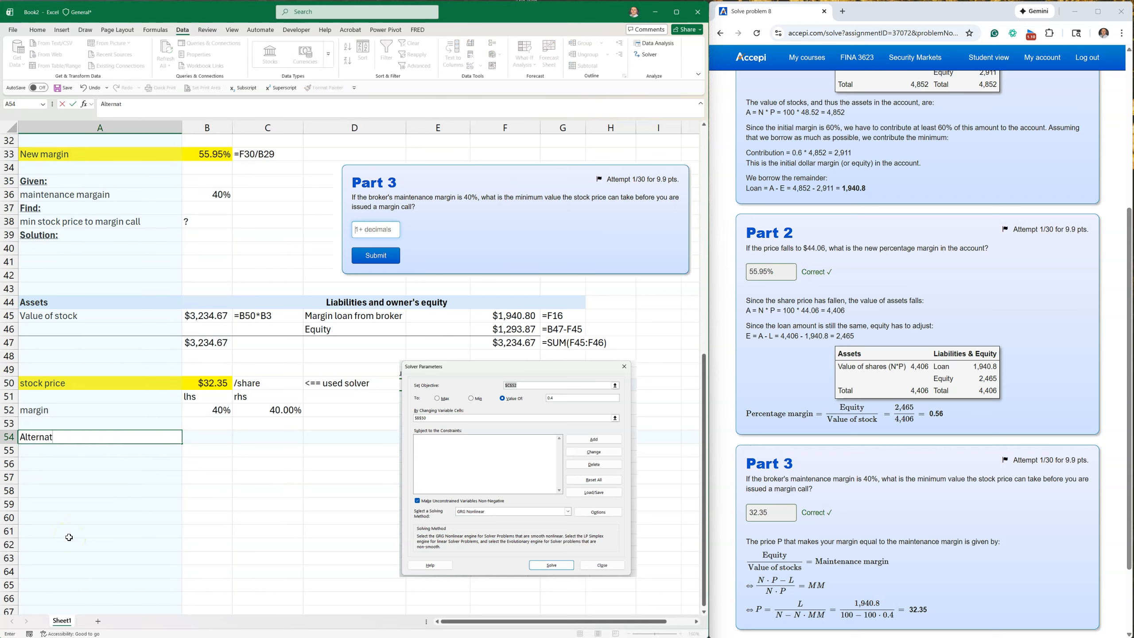
type("e Solution:")
key("Return")
Make the "Alternate Solution:" heading in A54 bold and underlined.
left_click(45, 436)
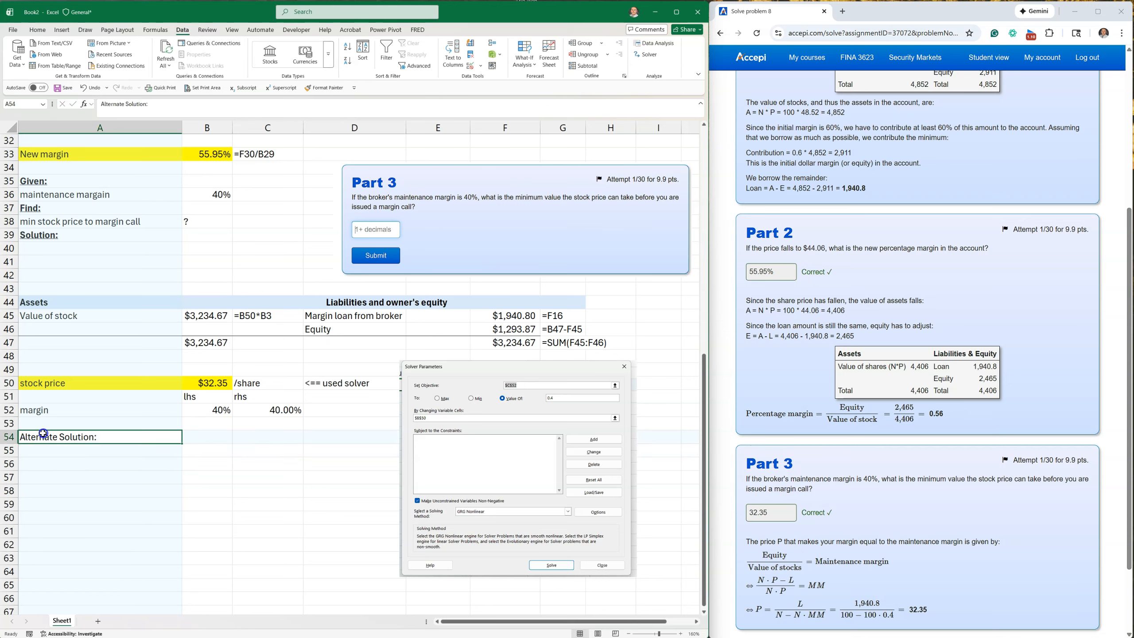
left_click(38, 30)
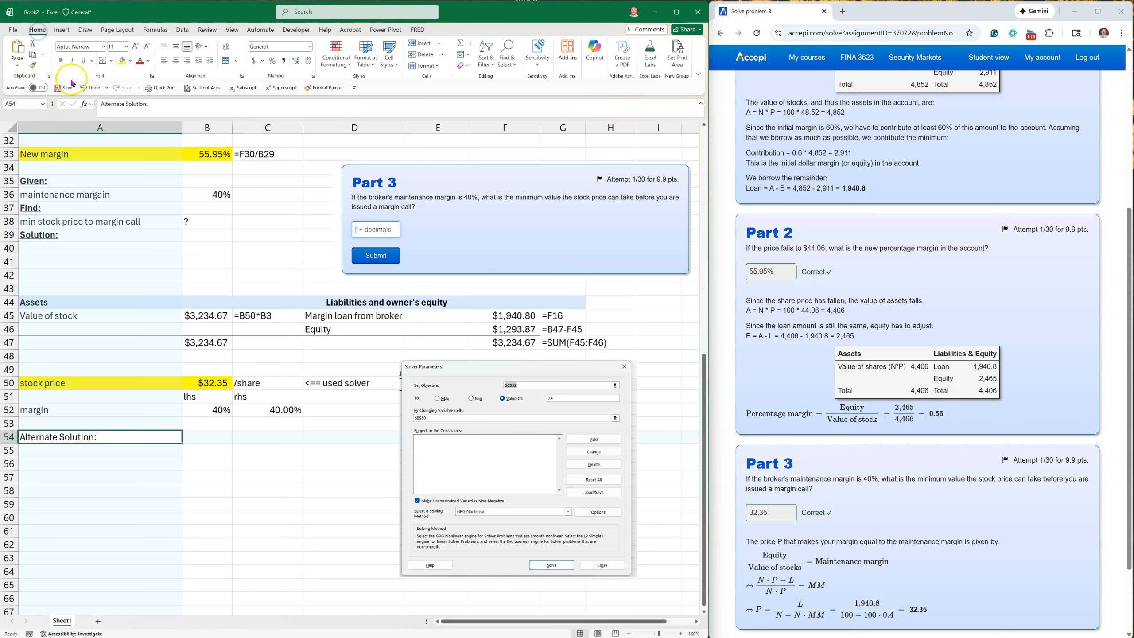
left_click(60, 60)
left_click(83, 60)
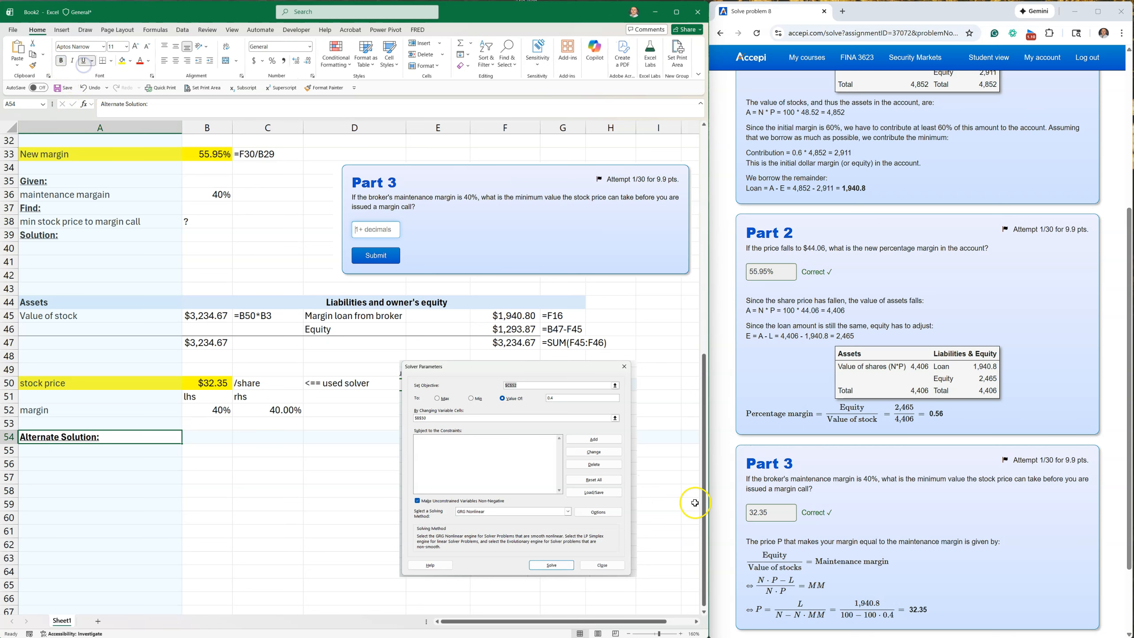
Capture the formula P = L/(N − N·MM) from the Part 3 solution and place the picture below the "Alternate Solution:" heading.
scroll(957, 490, "down", 2)
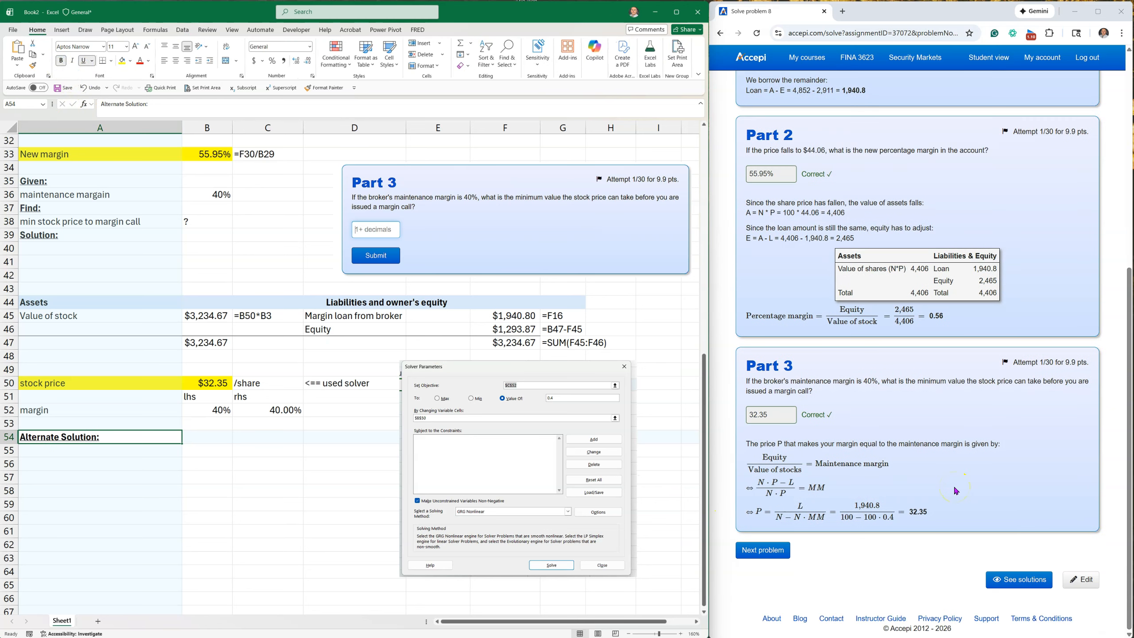
key("super+shift+s")
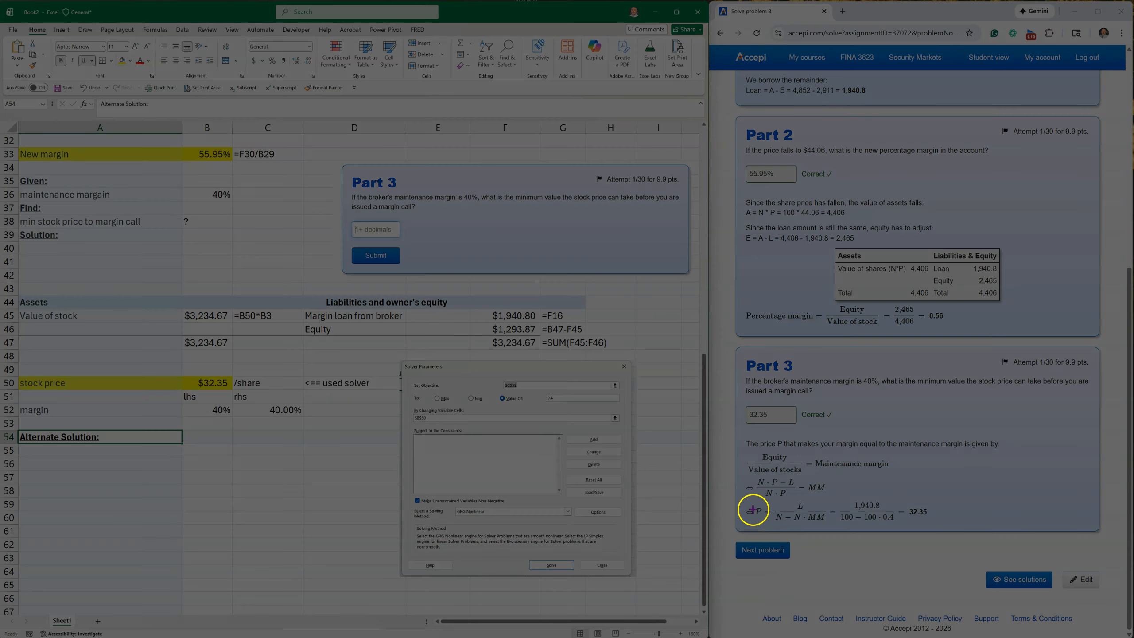
left_click_drag(753, 499, 834, 529)
left_click(55, 461)
key("ctrl+v")
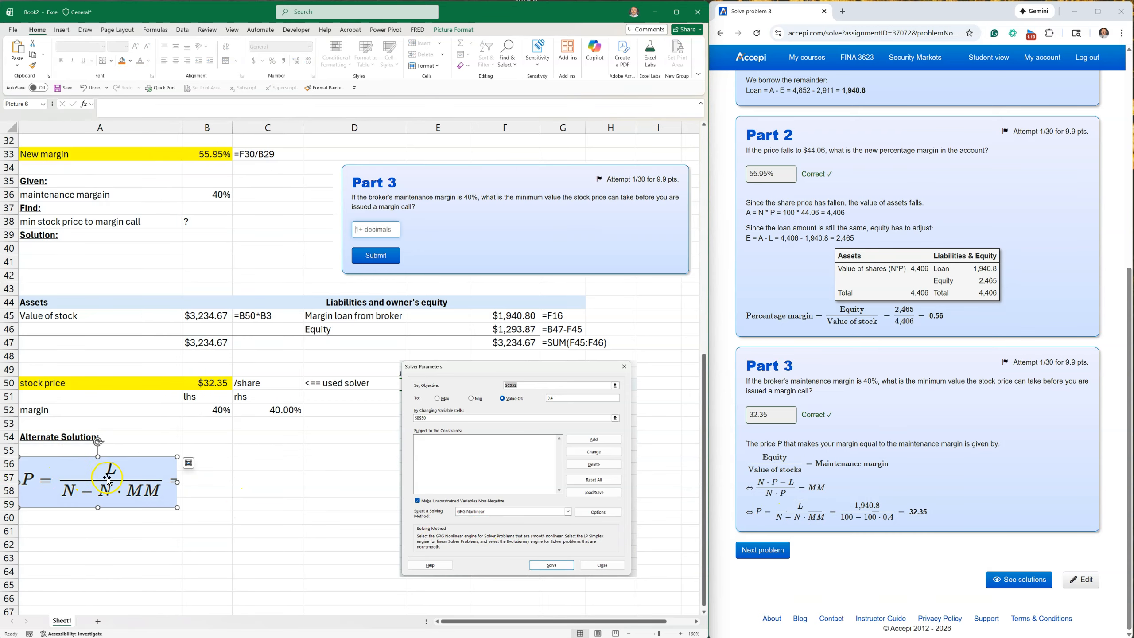
left_click(91, 545)
Enter the label "stock price" in A60 below the formula picture.
left_click(54, 519)
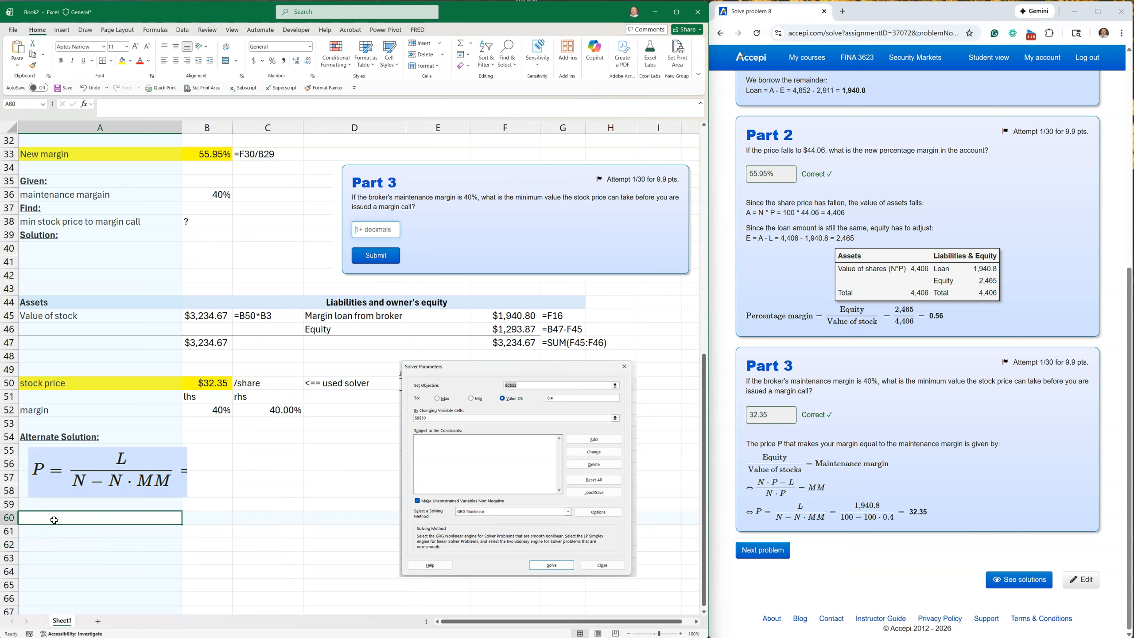
type("sot")
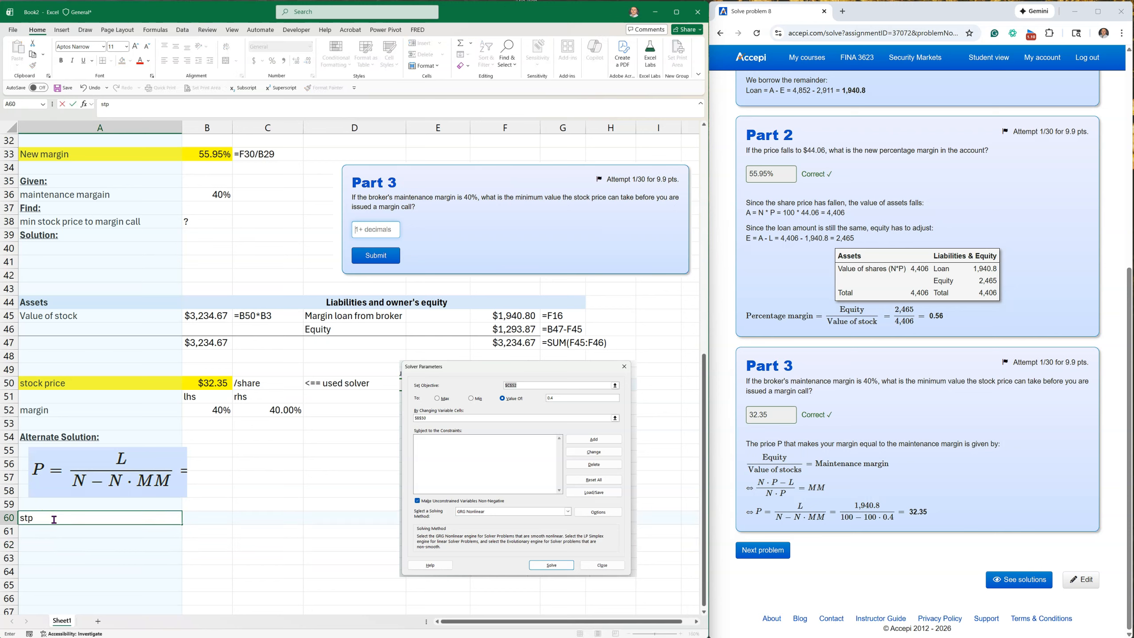
type("ck price")
key("Tab")
Calculate the minimum stock price in B60 with the formula =F16/(B3-B3*B52).
type("=")
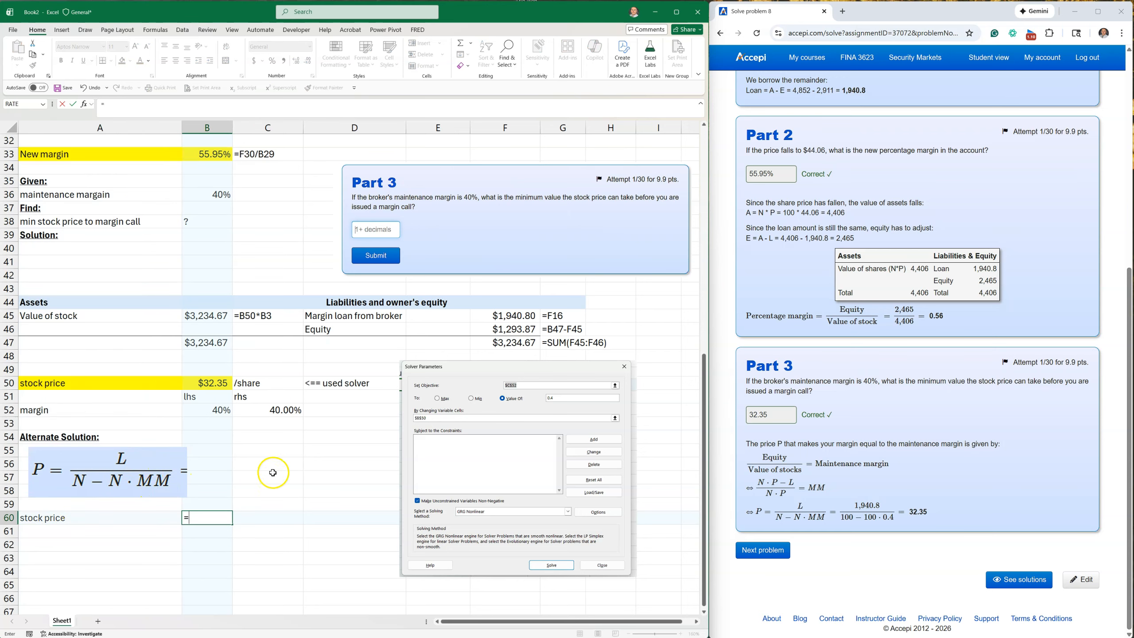
scroll(271, 469, "up", 10)
left_click(523, 343)
scroll(522, 344, "down", 10)
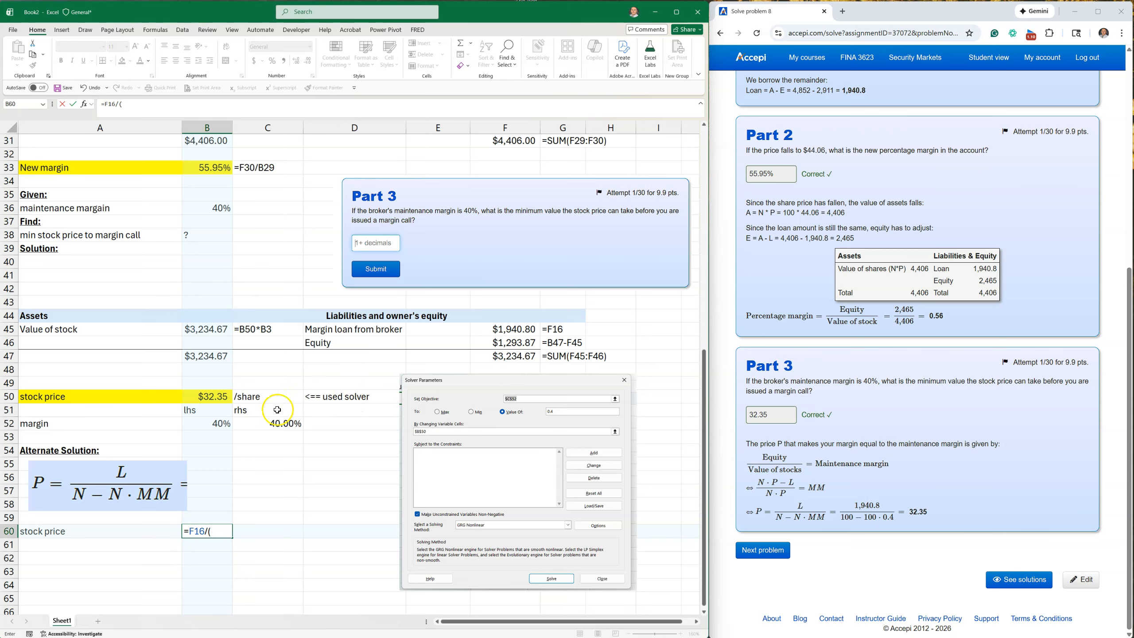
scroll(164, 470, "up", 10)
left_click(206, 167)
scroll(201, 181, "down", 13)
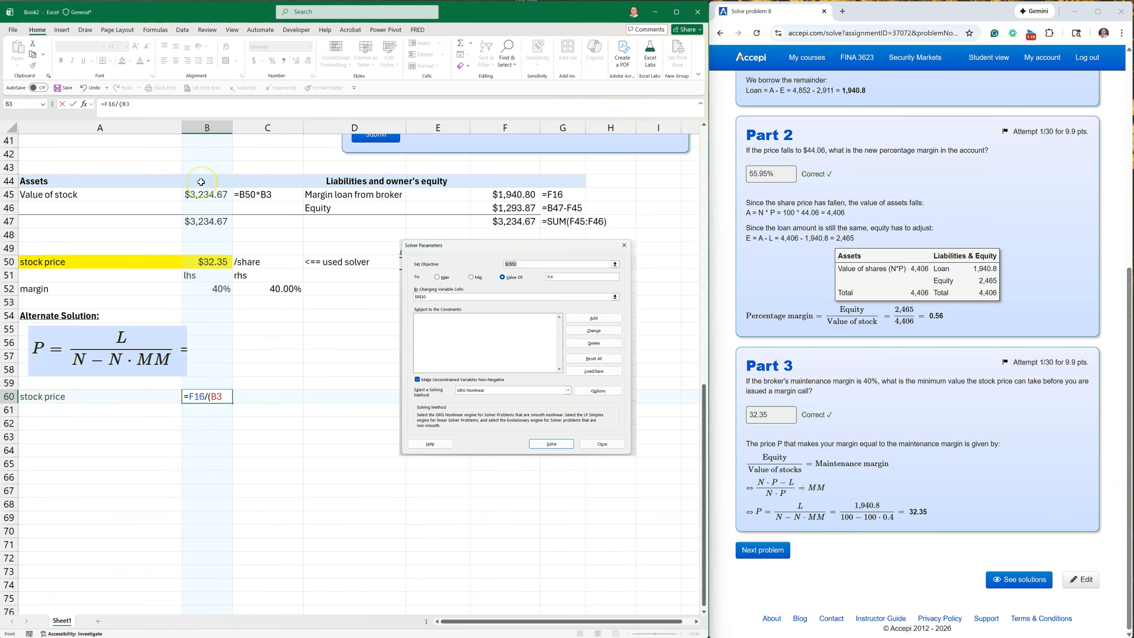
scroll(201, 182, "up", 13)
type("-")
left_click(207, 168)
scroll(199, 328, "down", 10)
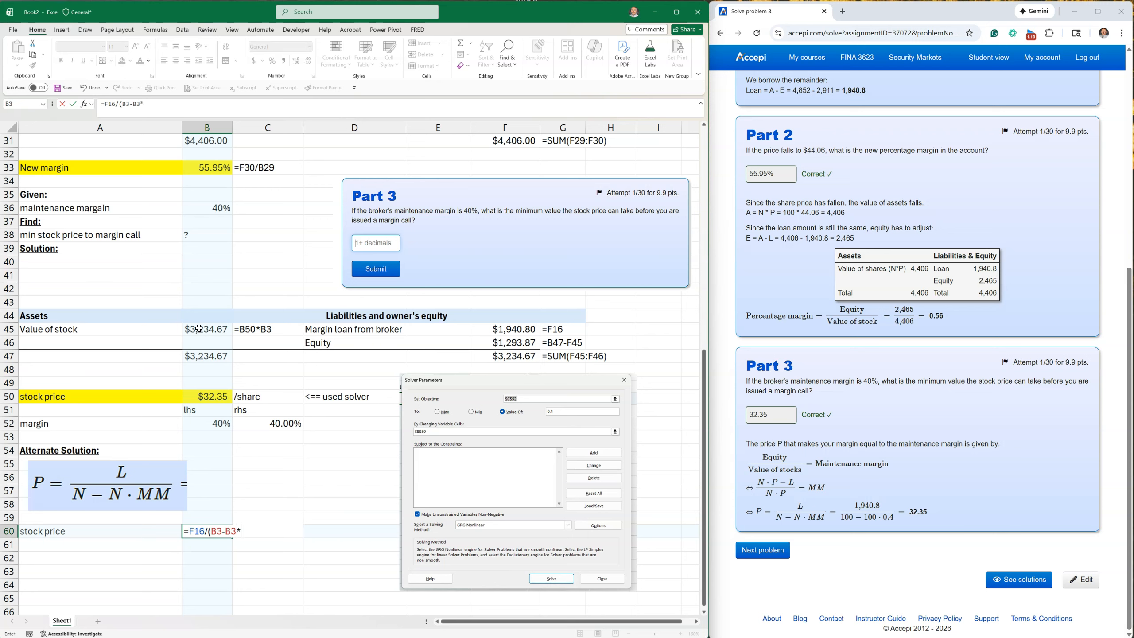
type("*")
left_click(215, 423)
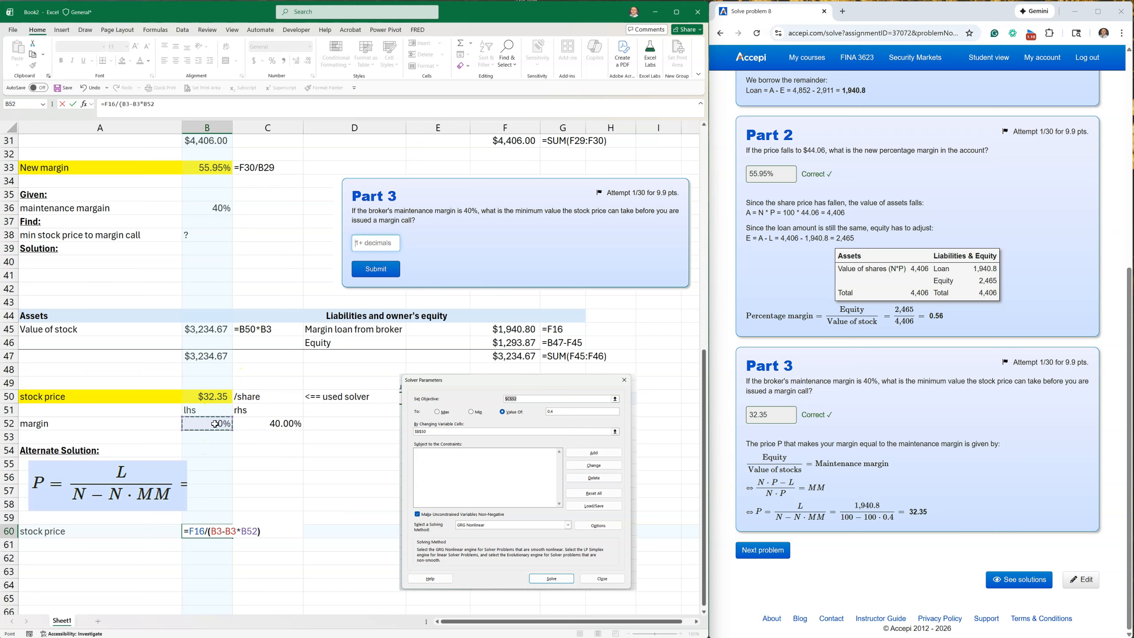
key("Return")
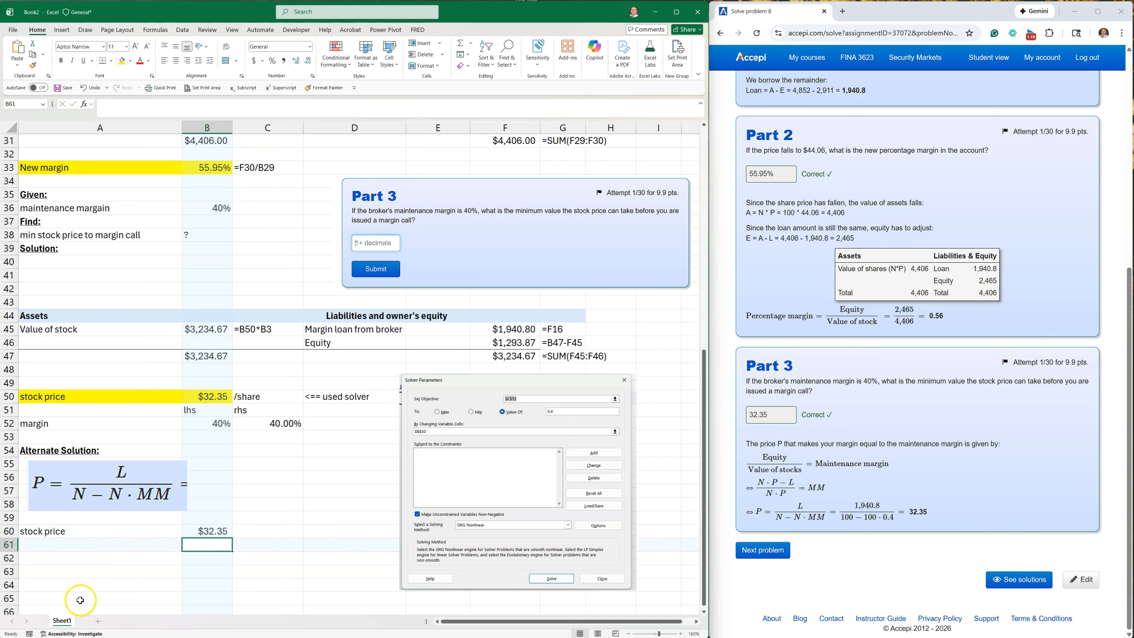
Highlight the stock price result in A60:B60 in yellow and copy the "/share" unit from C50 to C60.
left_click_drag(89, 529, 212, 534)
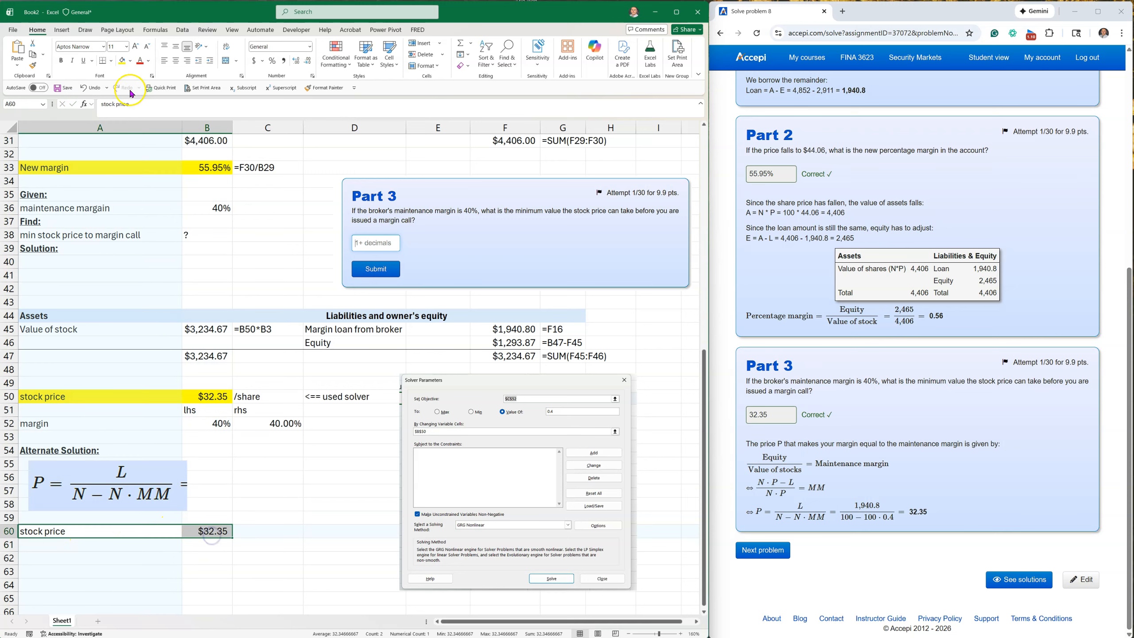
left_click(121, 61)
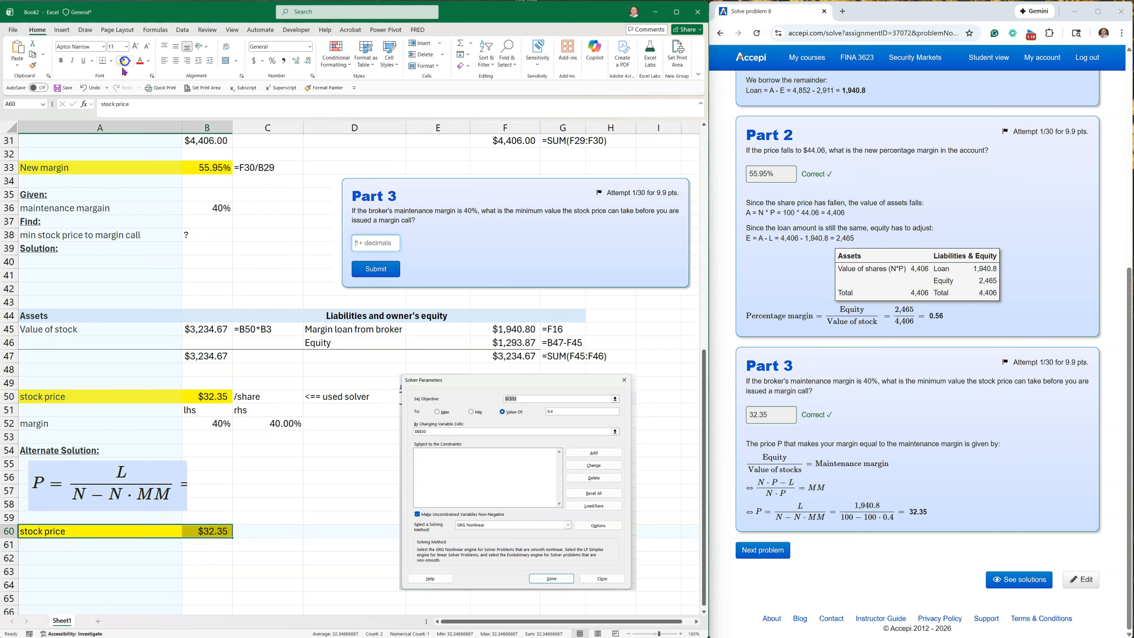
left_click(255, 395)
key("ctrl+c")
left_click(253, 530)
key("ctrl+v")
left_click(163, 587)
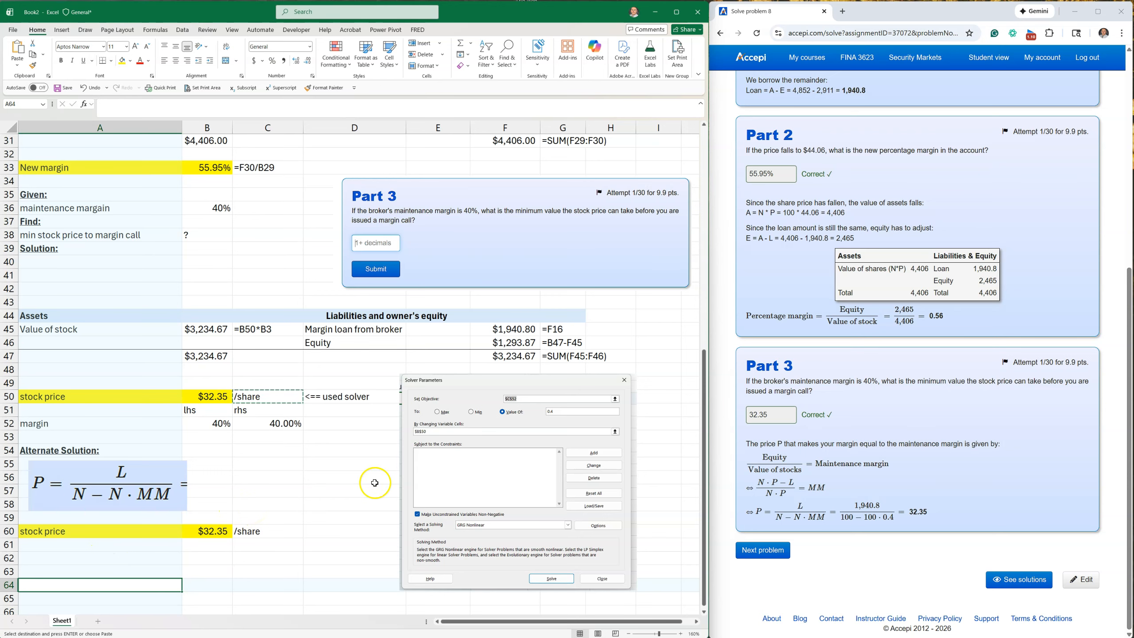
scroll(293, 429, "up", 10)
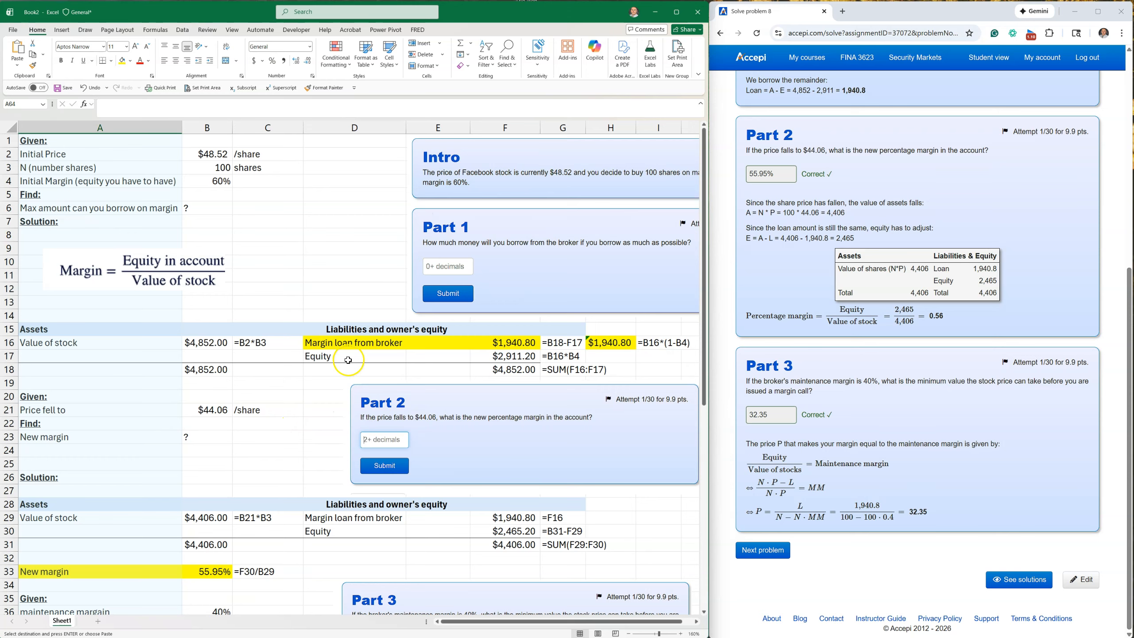
scroll(310, 377, "down", 3)
scroll(310, 331, "down", 3)
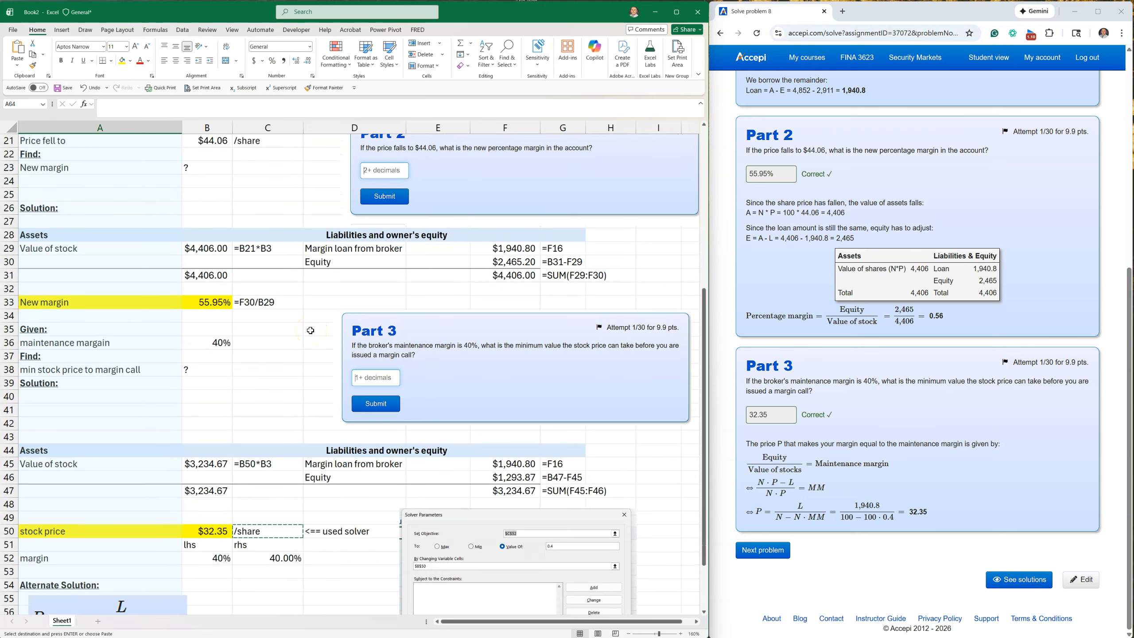
scroll(310, 331, "up", 6)
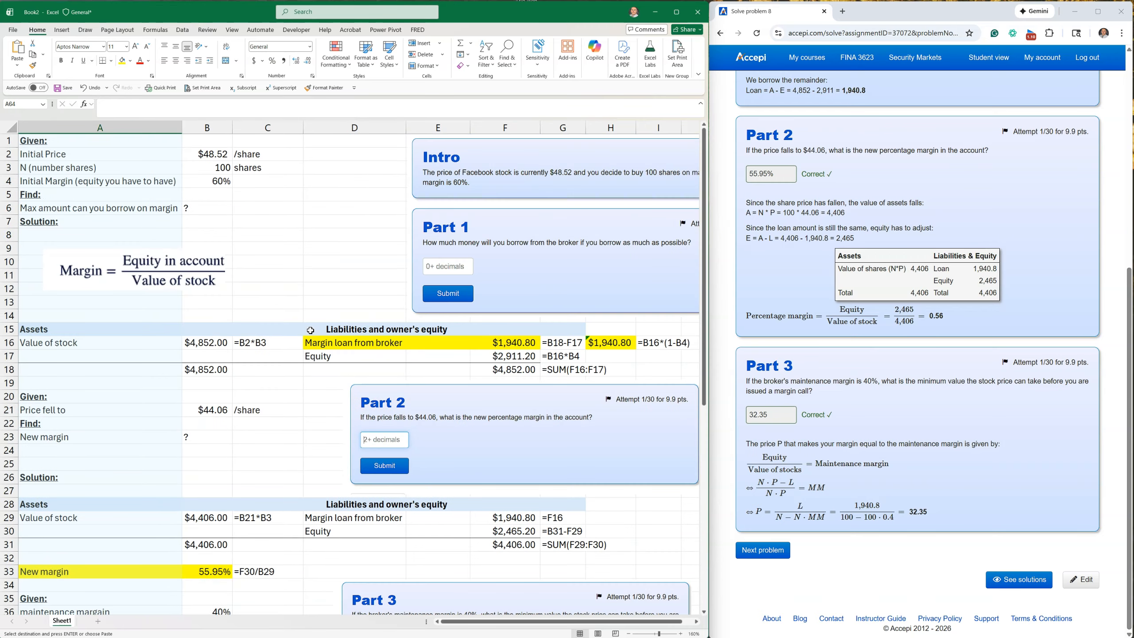
left_click(318, 402)
left_click(321, 449)
left_click(302, 411)
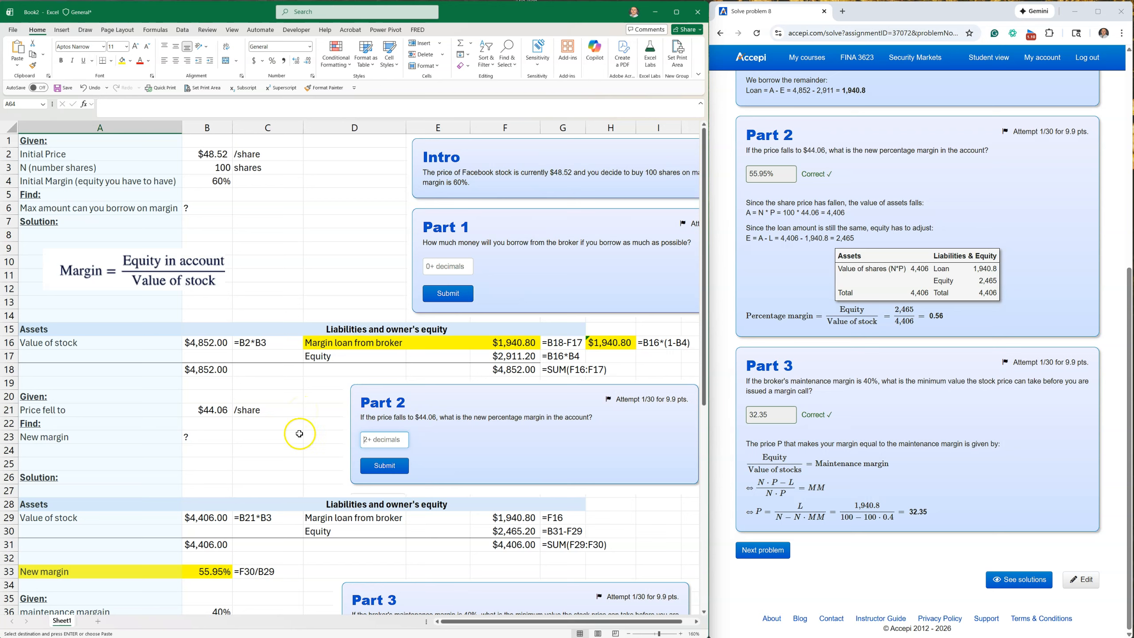